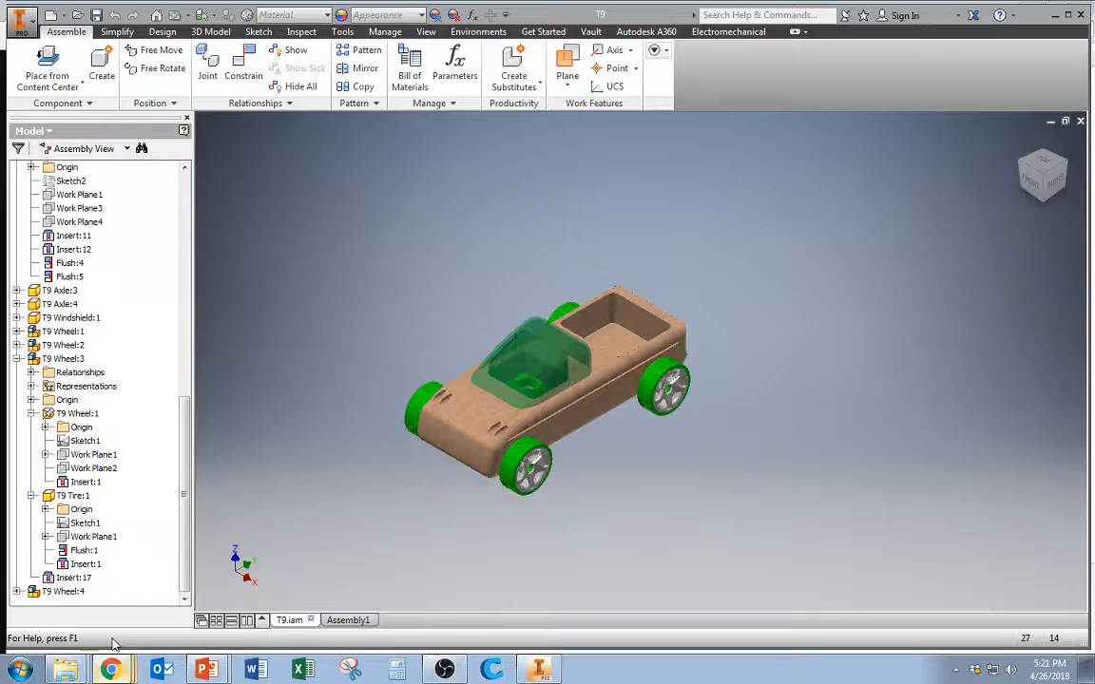
click(112, 667)
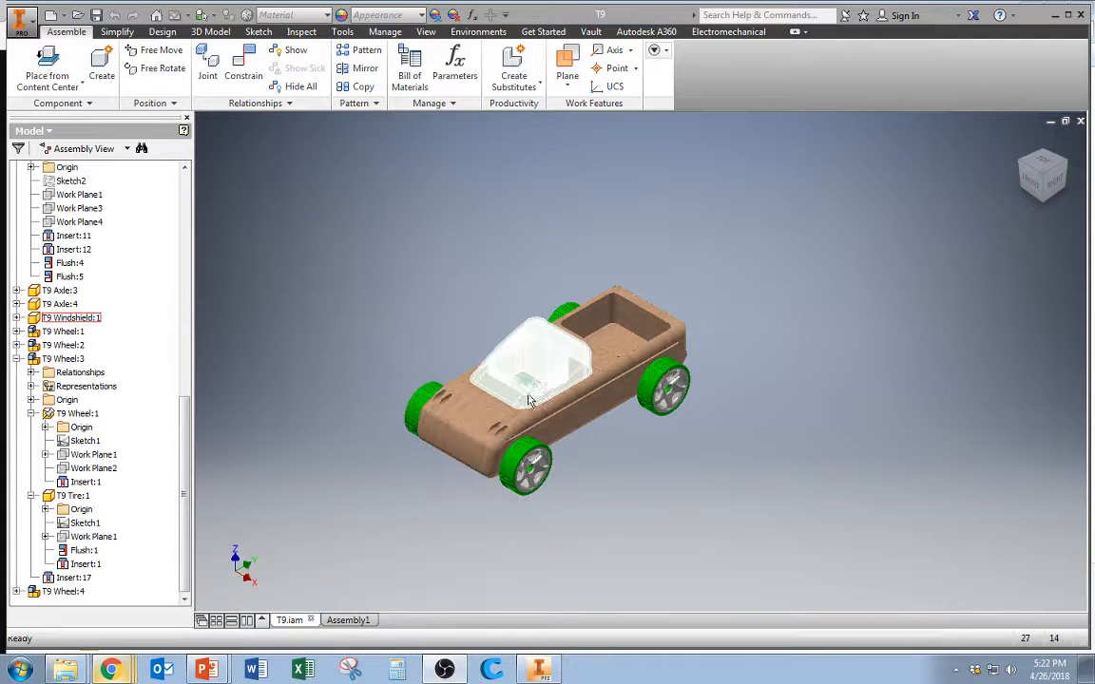
scroll(455, 333, up, 3)
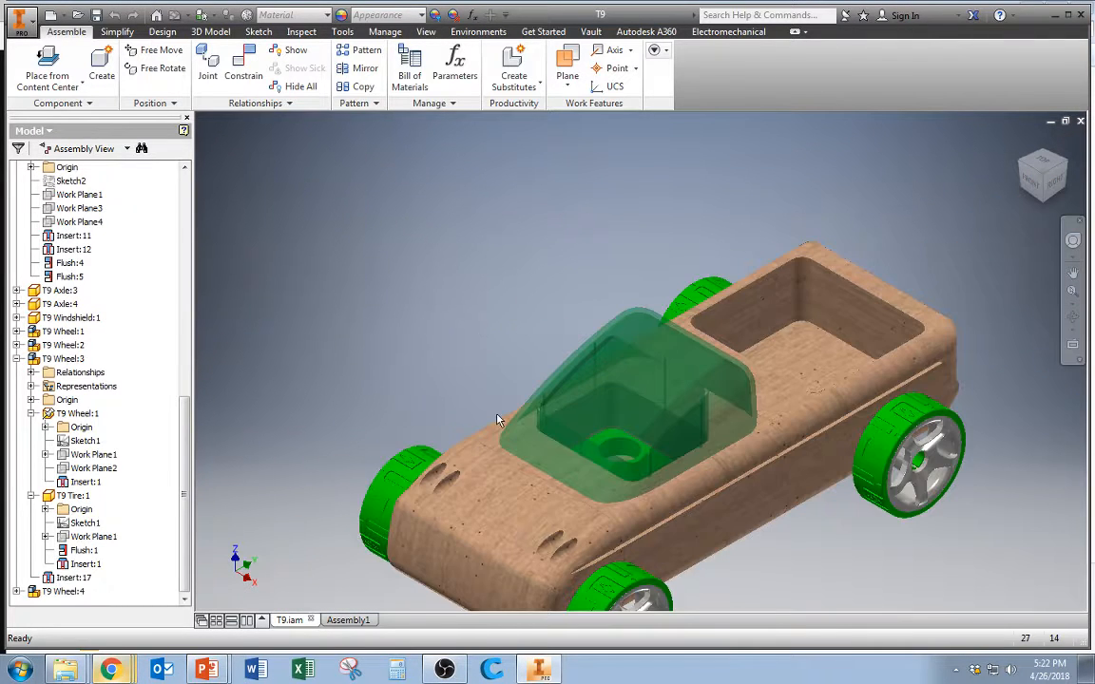
scroll(423, 345, down, 3)
key(F2)
drag(477, 297, 447, 327)
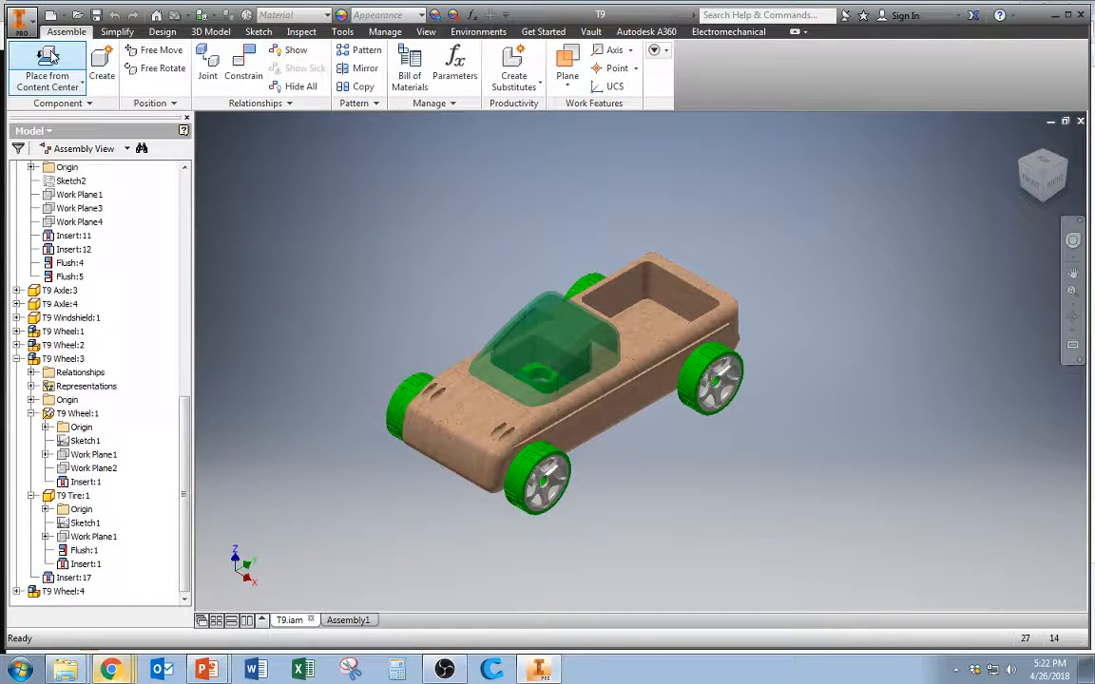
Create a new presentation file and add a view of the T9 car assembly with Auto Explode off.
click(29, 30)
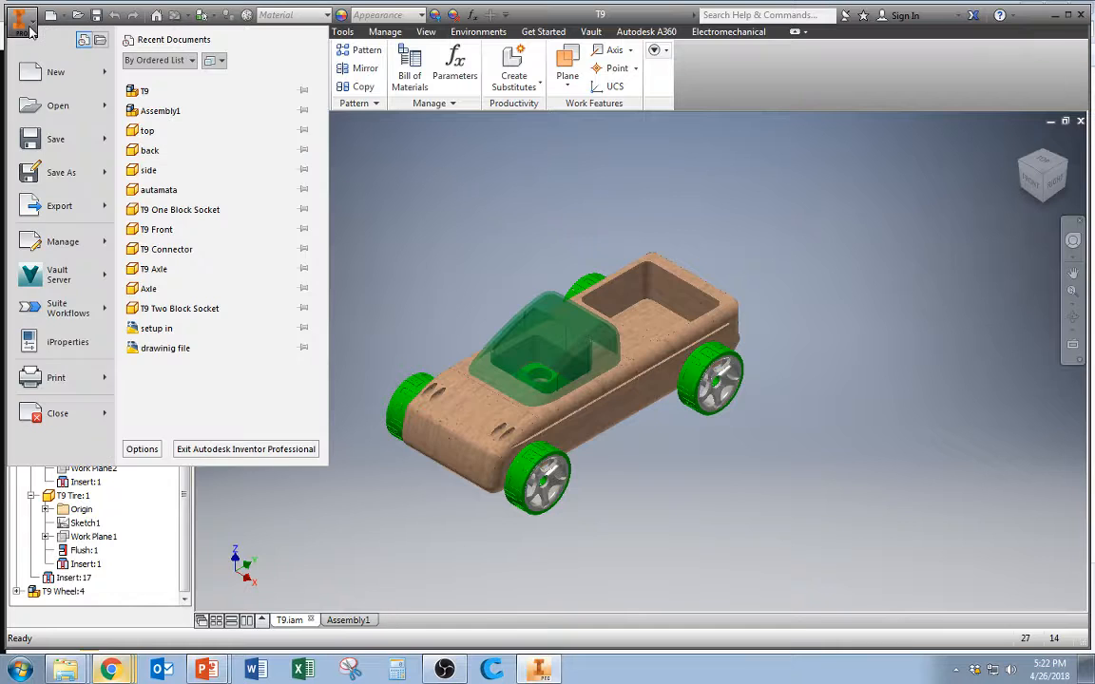
mouse_move(50, 69)
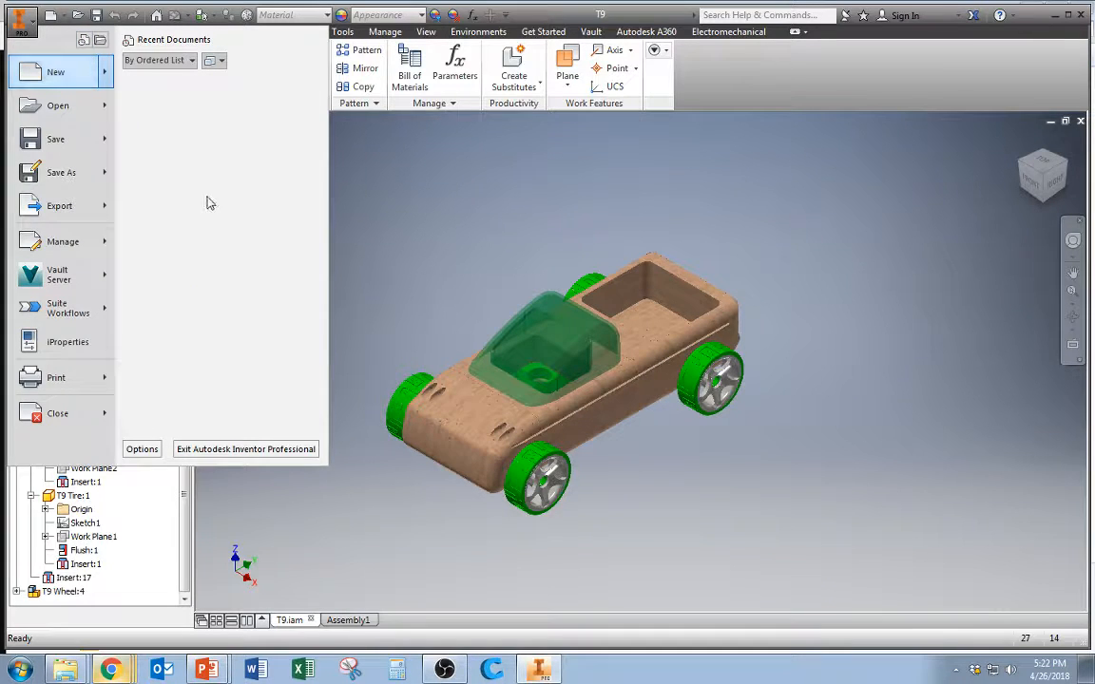
click(211, 227)
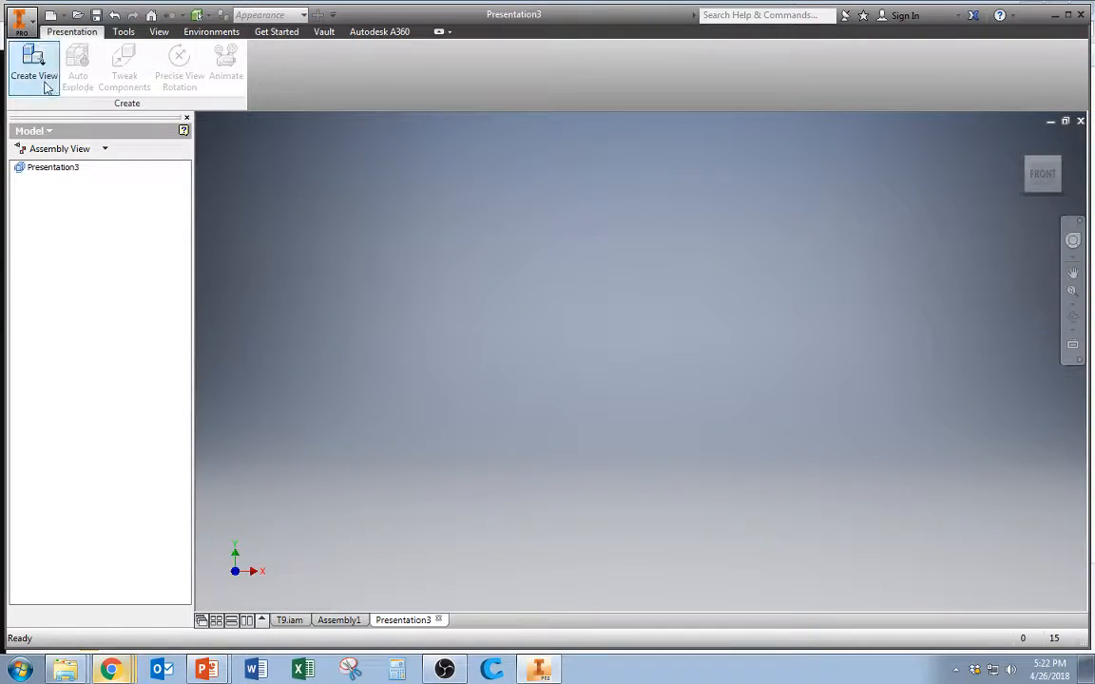
click(35, 62)
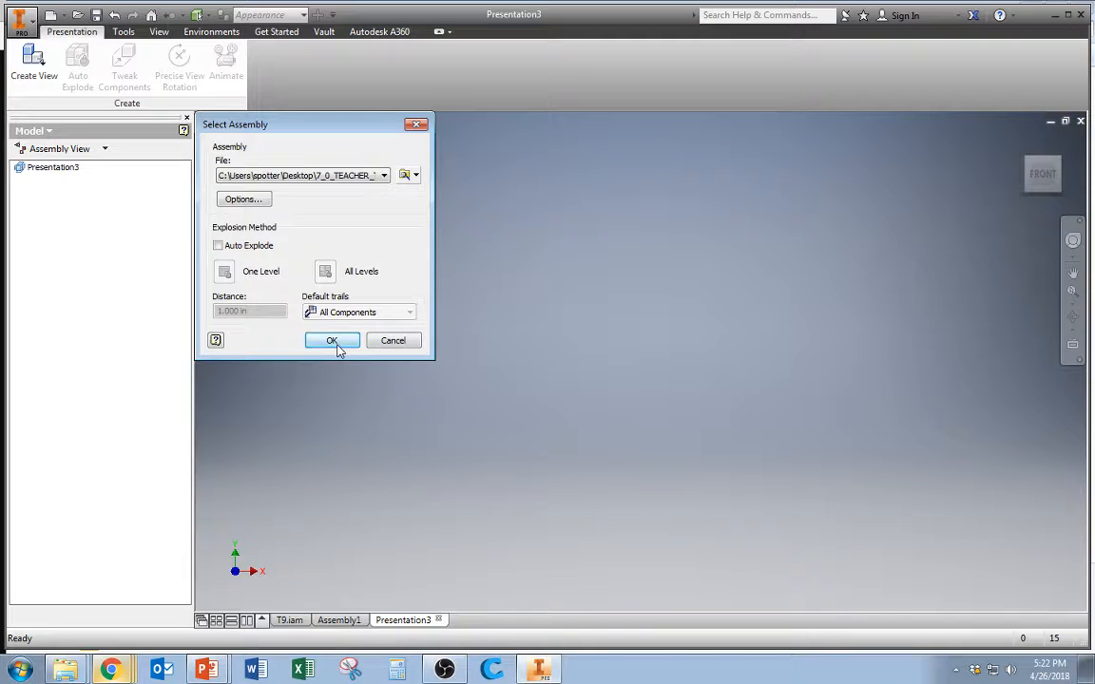
click(334, 342)
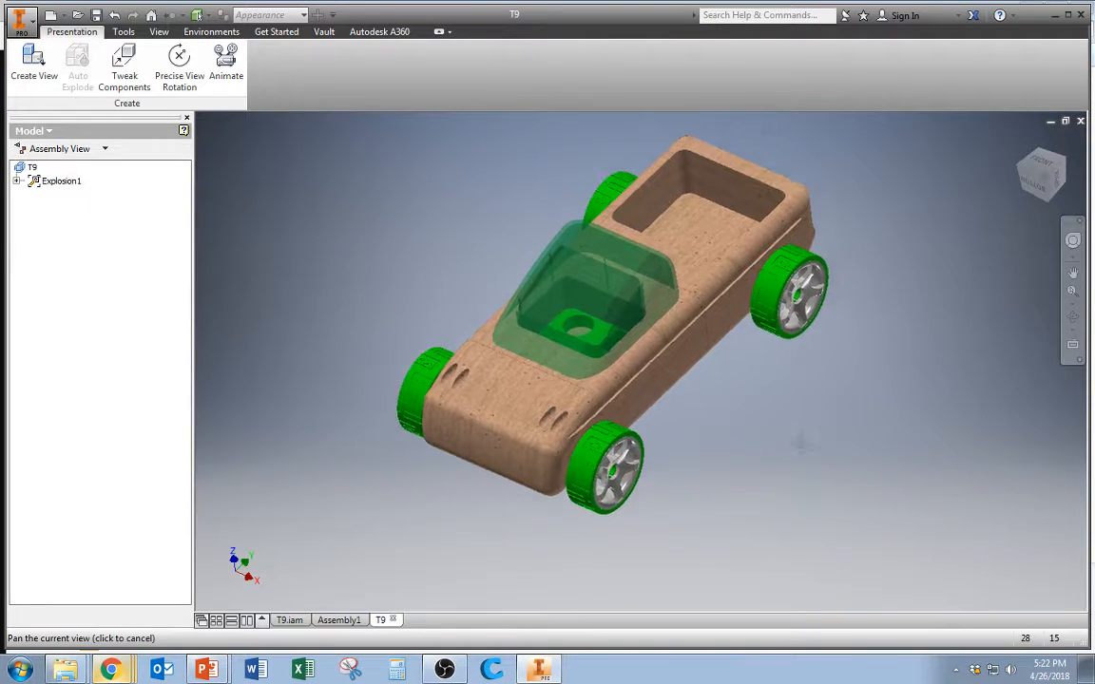
Switch to Chrome to examine the reference exploded-view drawing of the car, and return to the Inventor presentation.
drag(801, 440, 745, 465)
key(Escape)
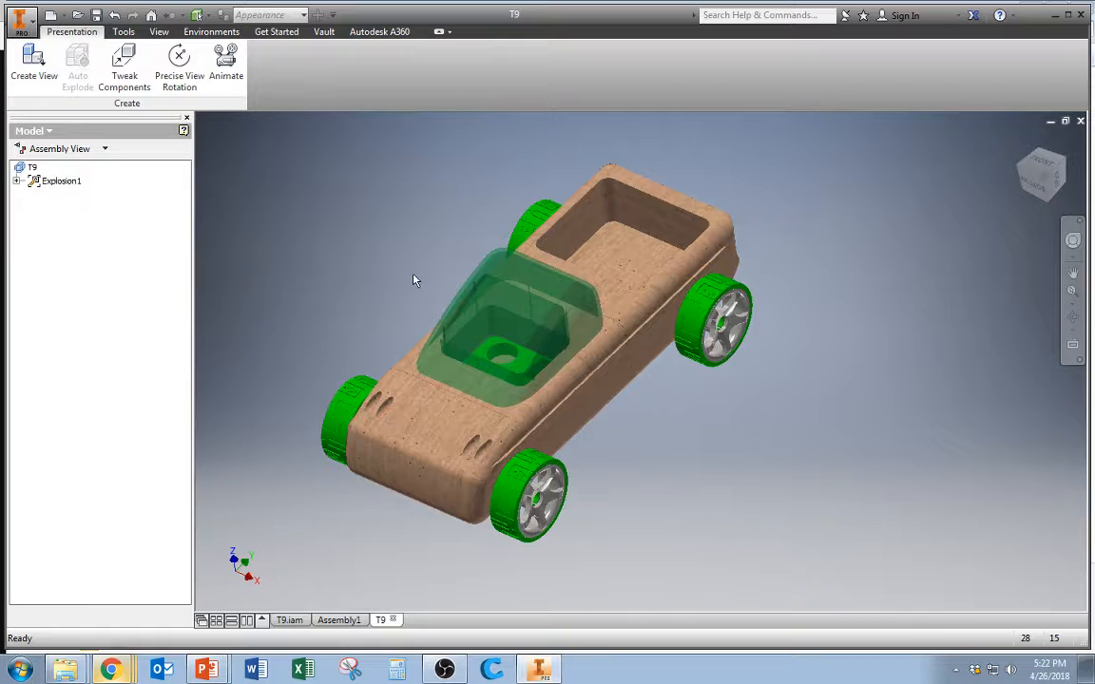
middle_drag(672, 459, 716, 445)
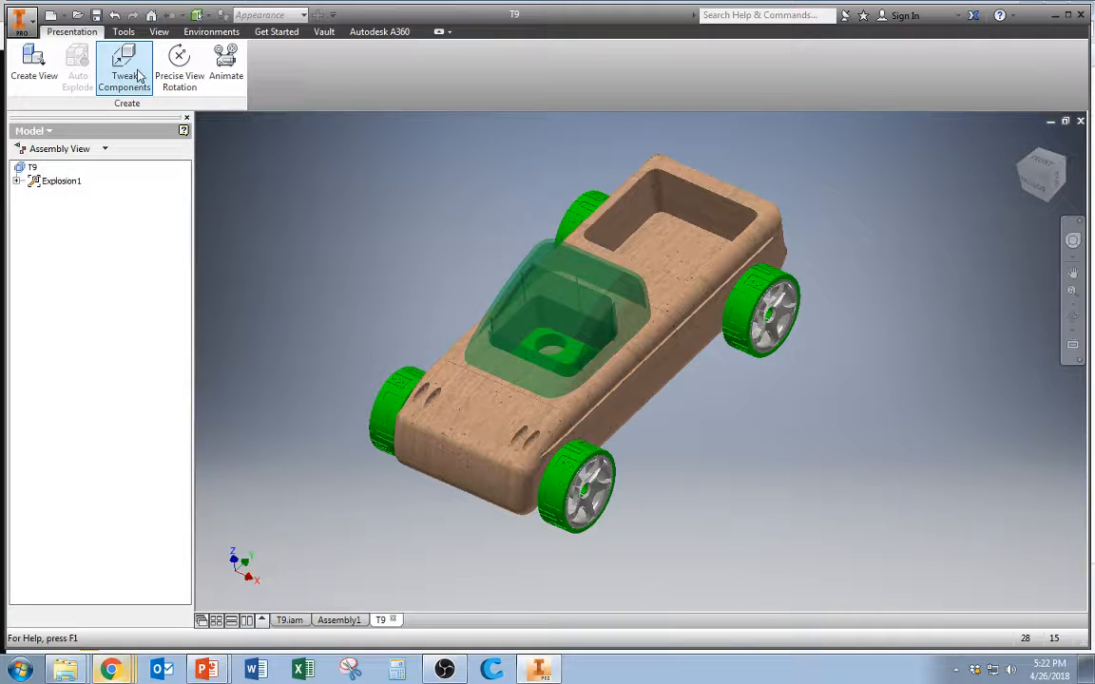
click(110, 670)
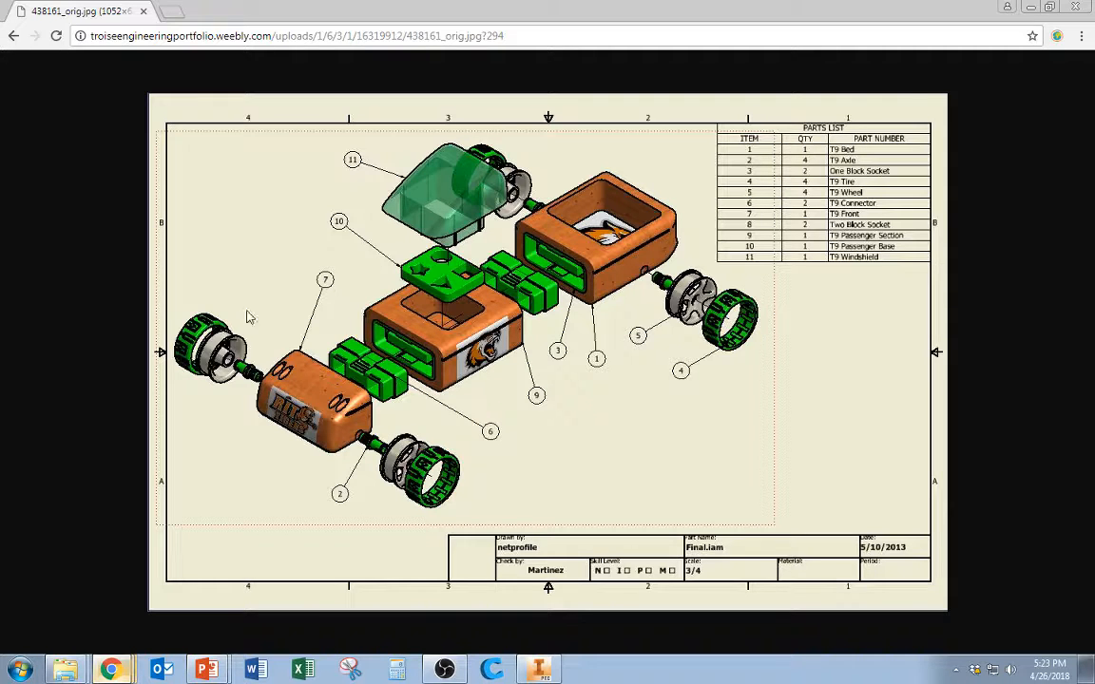
click(1030, 11)
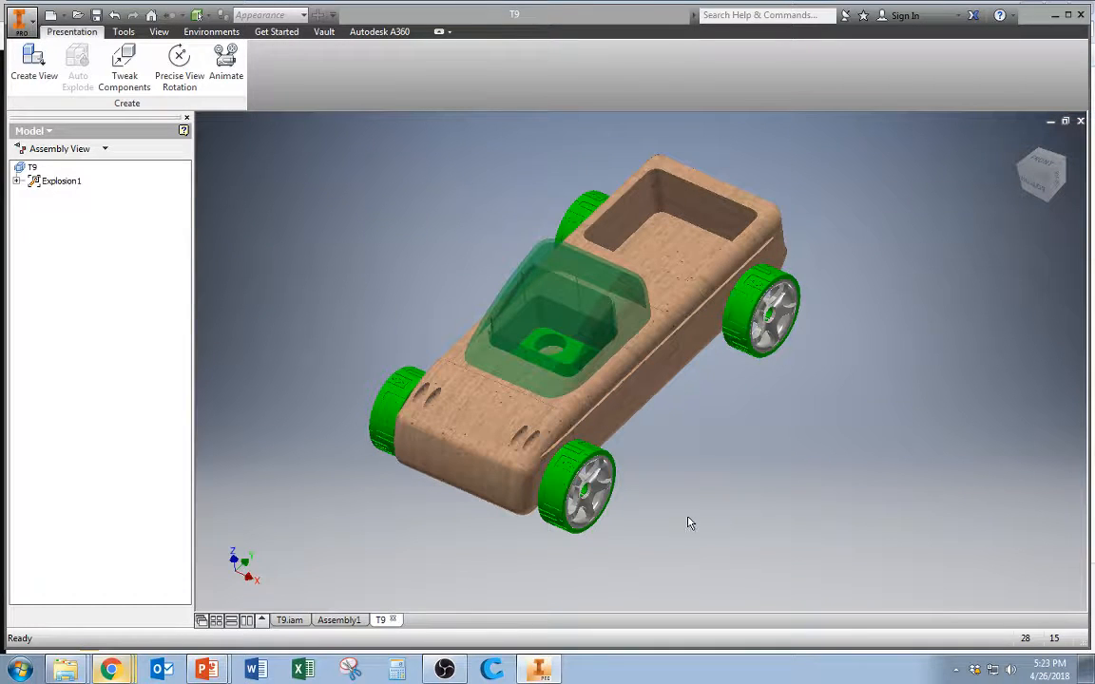
Tweak the front body section together with both front wheels about 3.5 in forward, away from the passenger section.
middle_drag(681, 520, 676, 463)
click(125, 68)
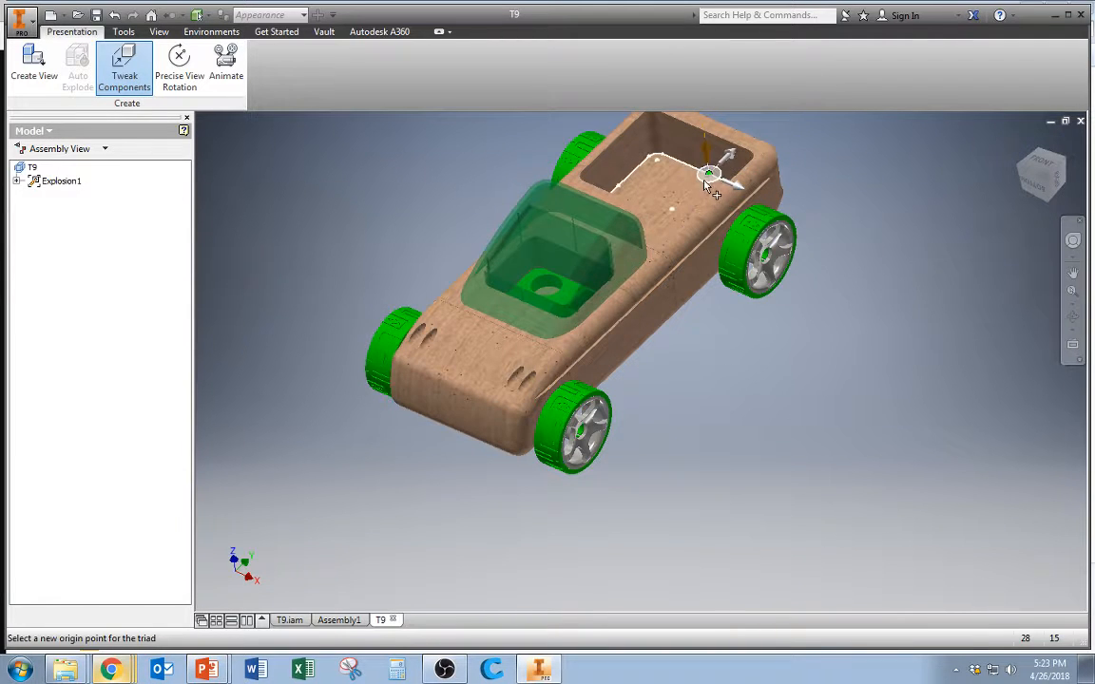
click(463, 371)
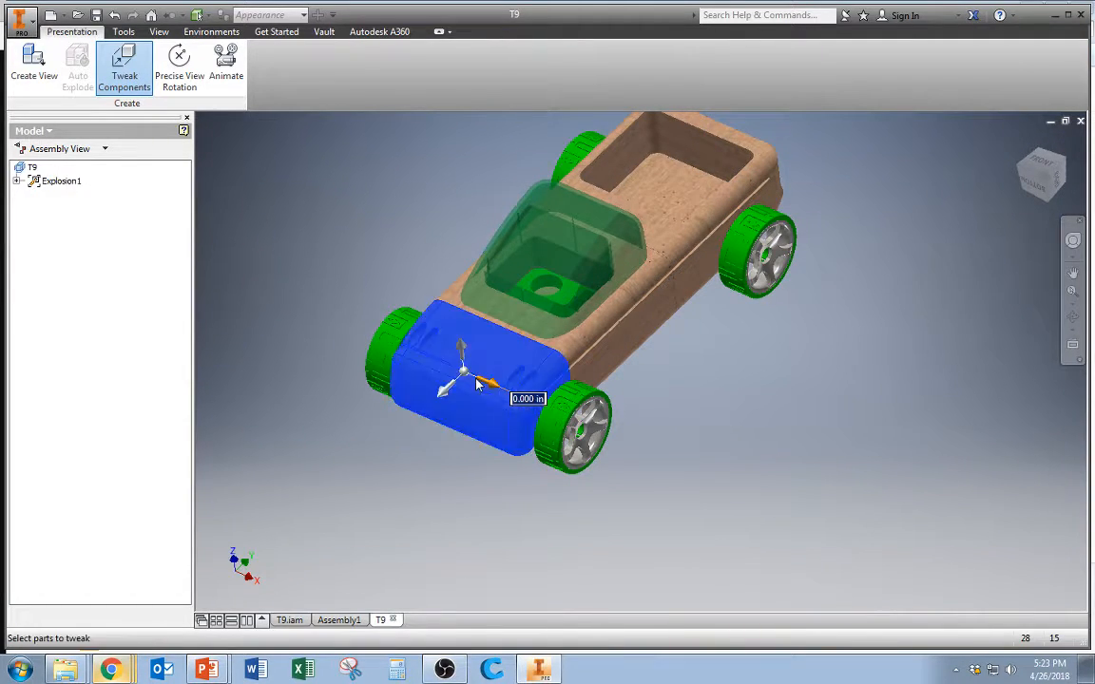
click(581, 432)
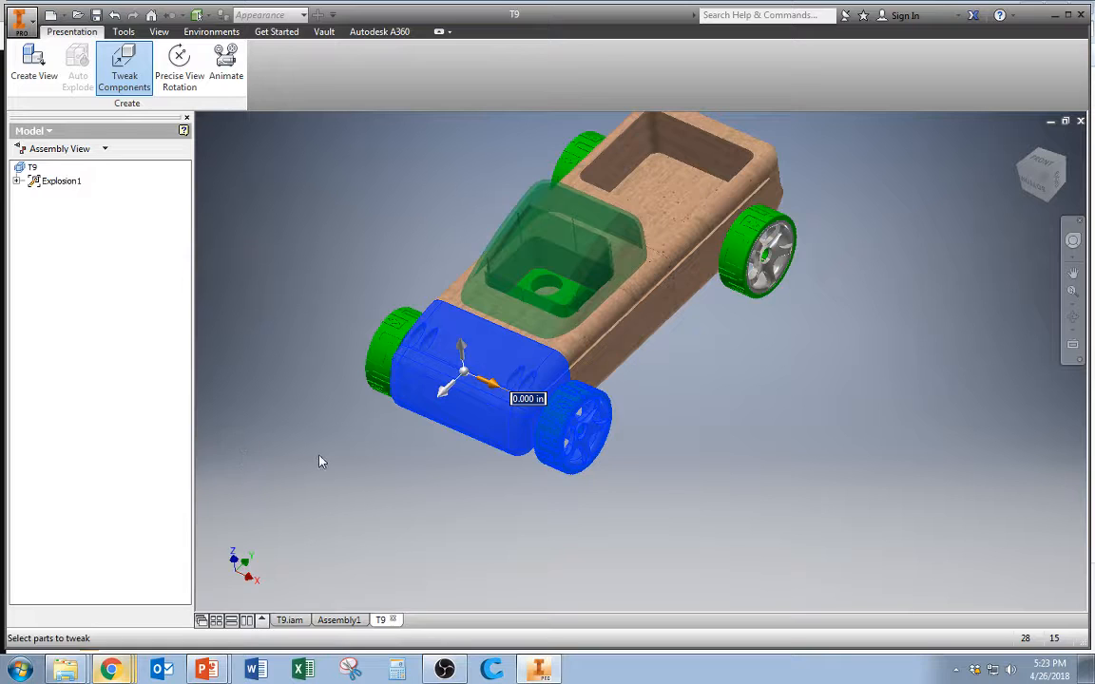
shift+middle_drag(321, 461, 406, 476)
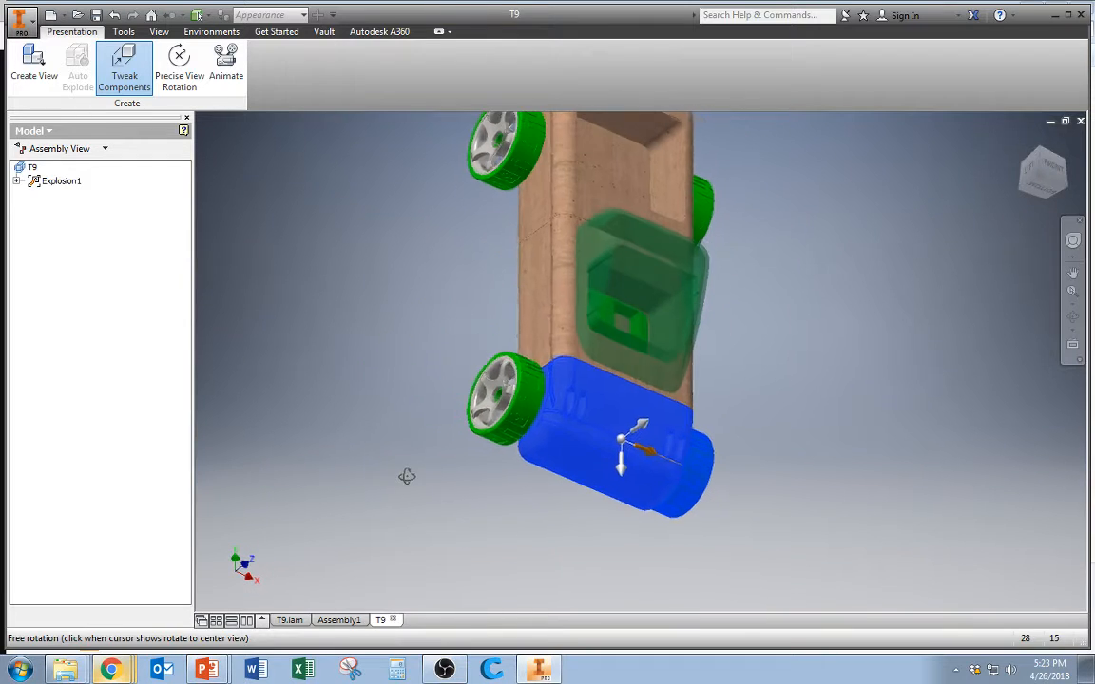
ctrl+click(513, 400)
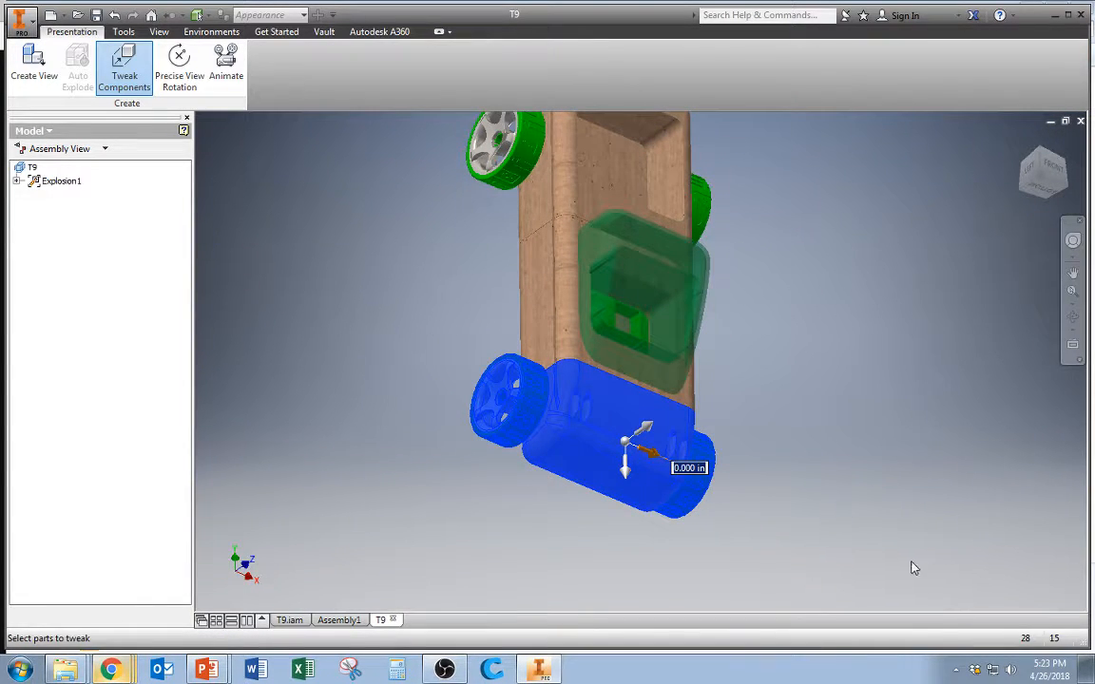
shift+middle_drag(912, 567, 789, 531)
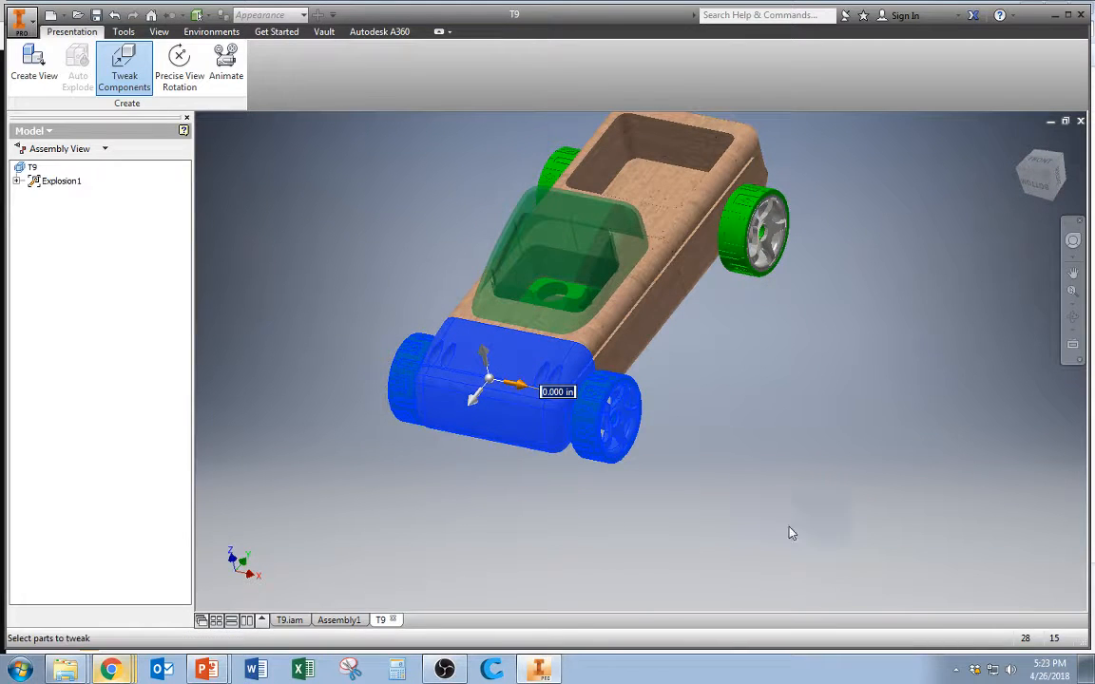
drag(475, 403, 410, 540)
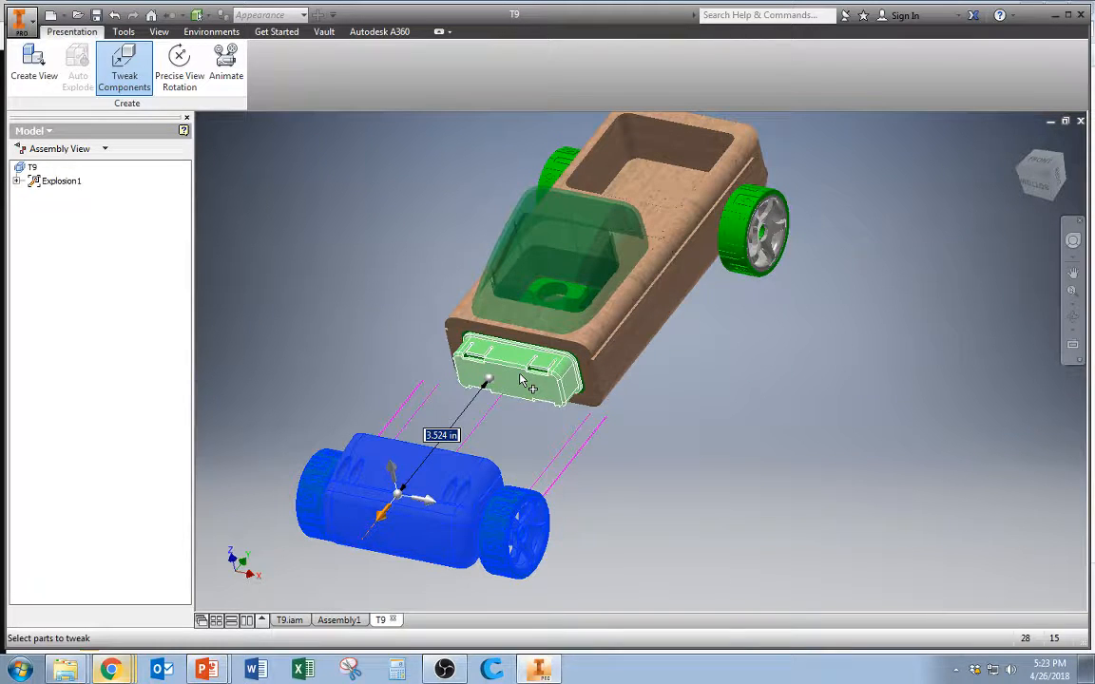
middle_drag(905, 464, 860, 437)
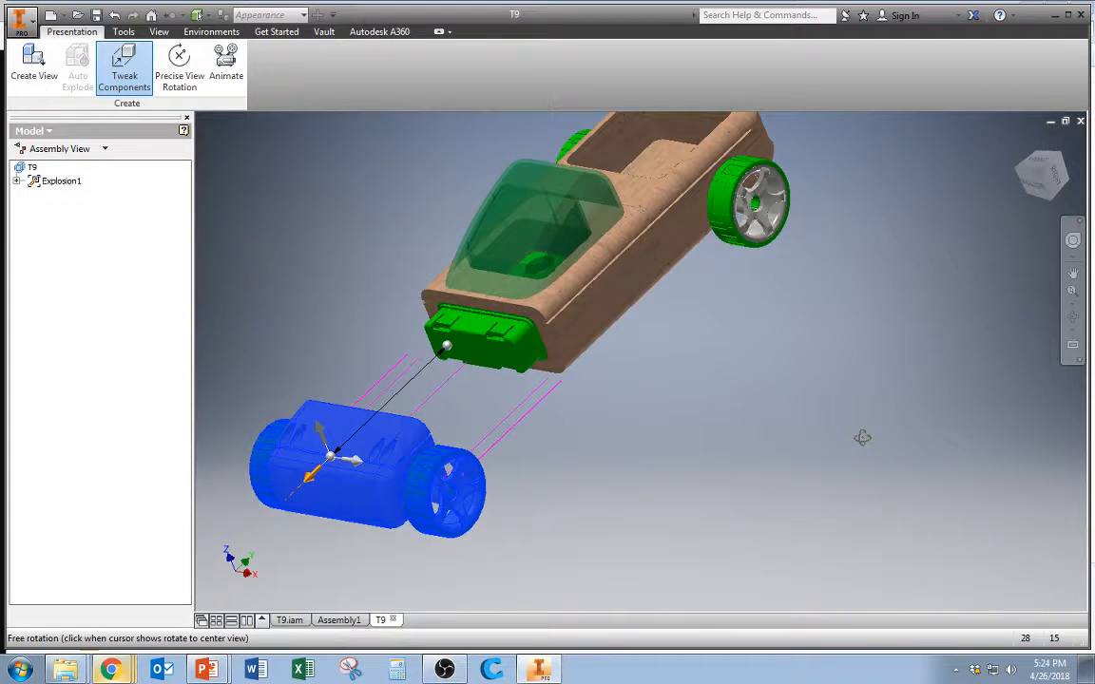
middle_drag(723, 376, 810, 406)
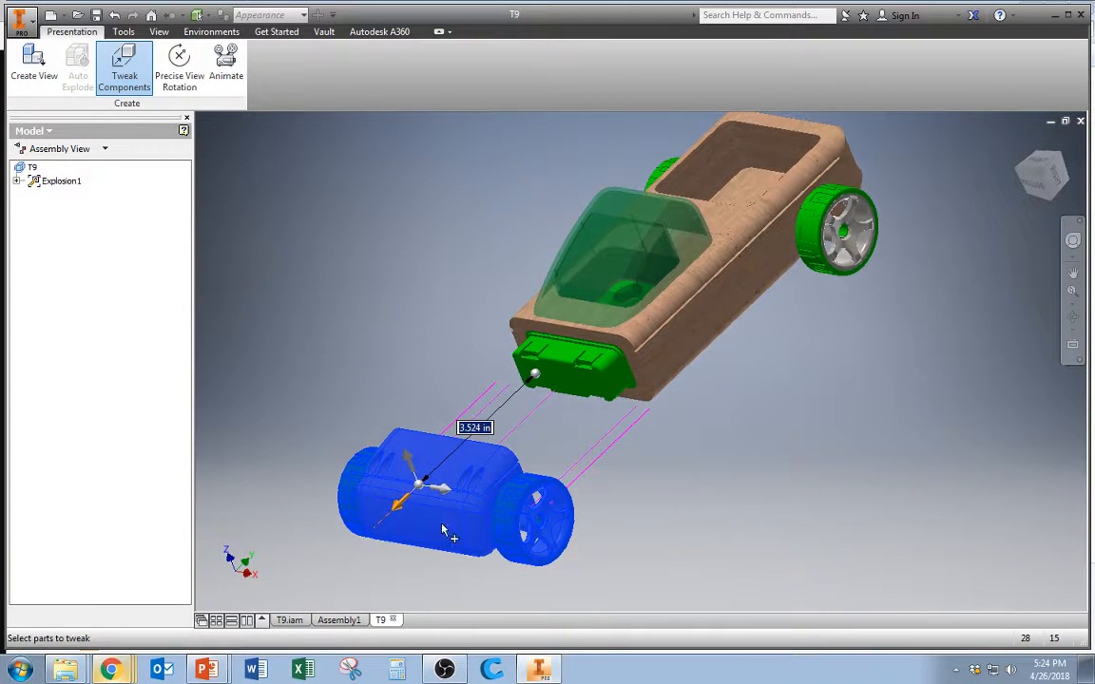
key(Escape)
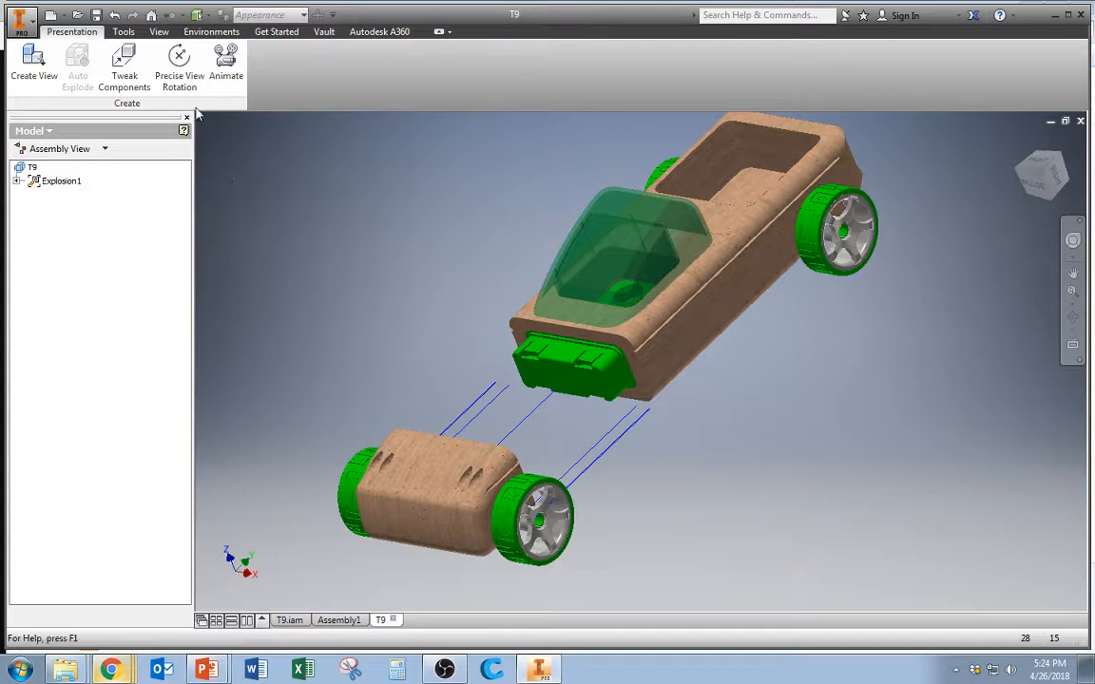
Tweak the right front tire about 2.5 in outward from its wheel rim along the axle direction.
click(131, 65)
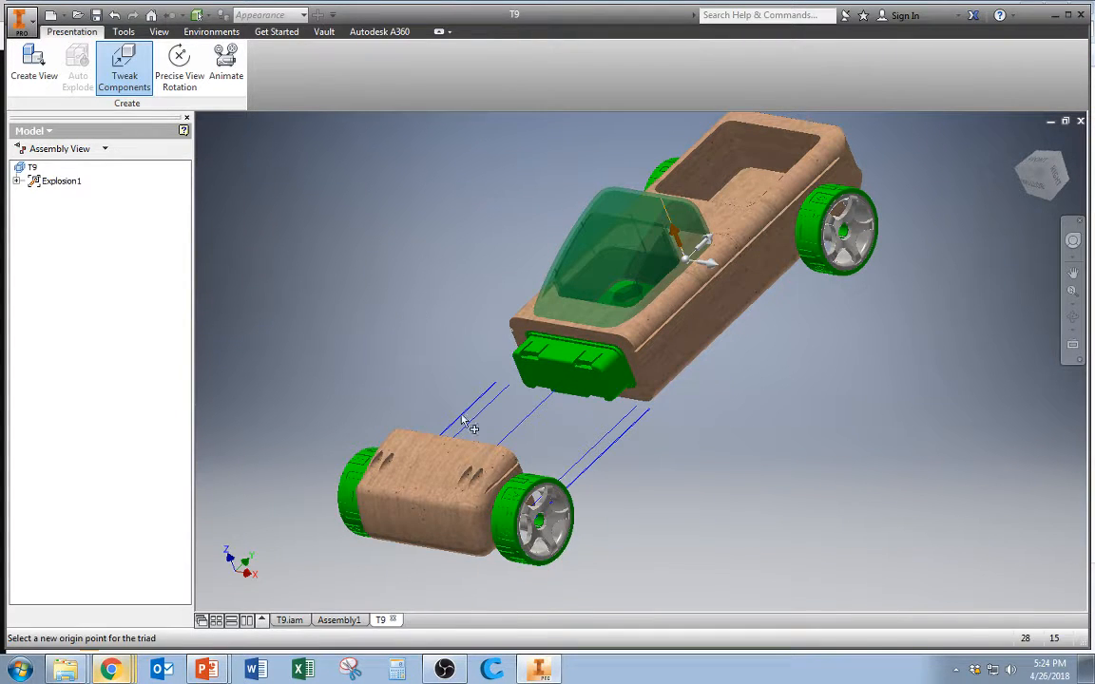
click(540, 518)
drag(579, 533, 663, 543)
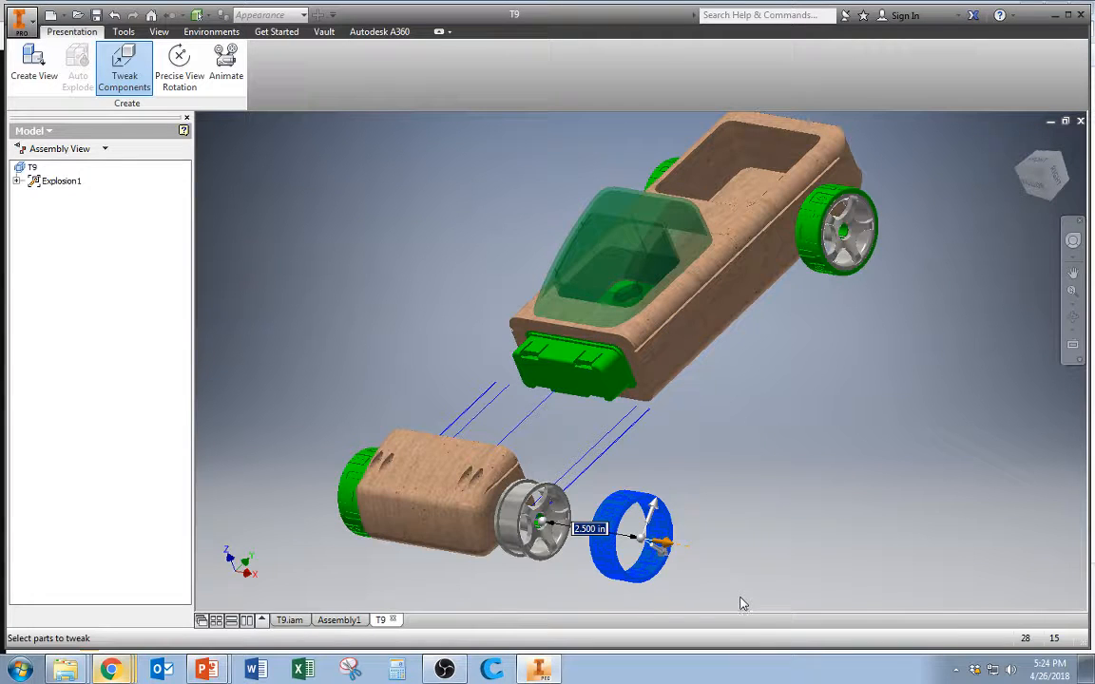
key(Escape)
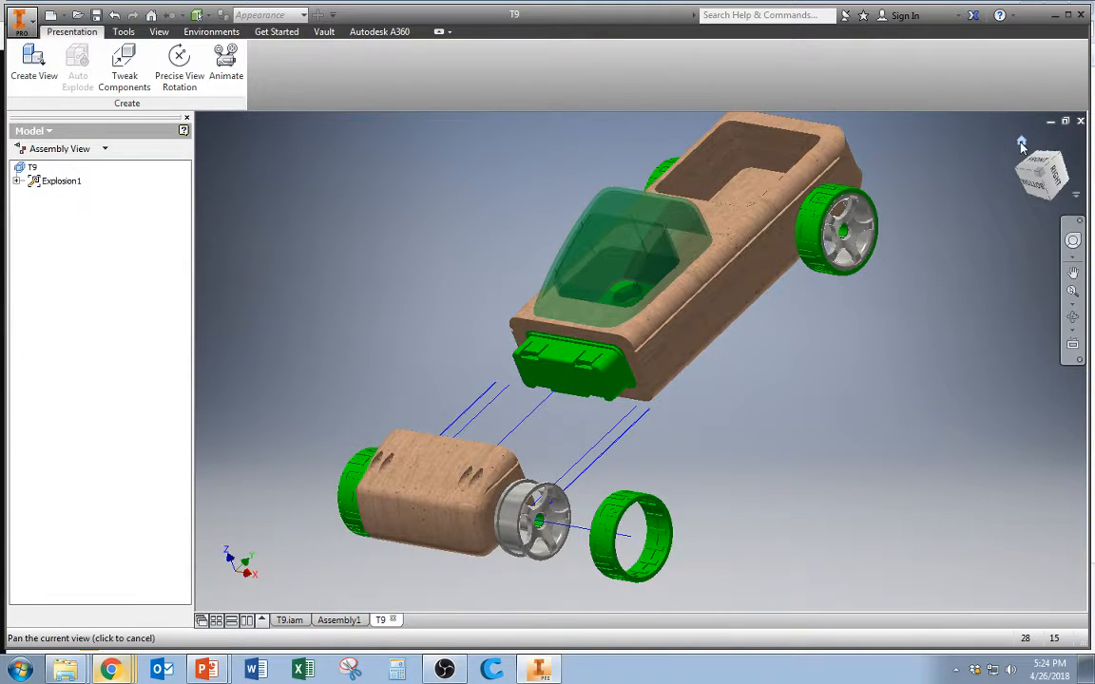
Examine the partly exploded car from several orientations, including a close view of the front wheel rim and its separated tire.
drag(1033, 165, 925, 293)
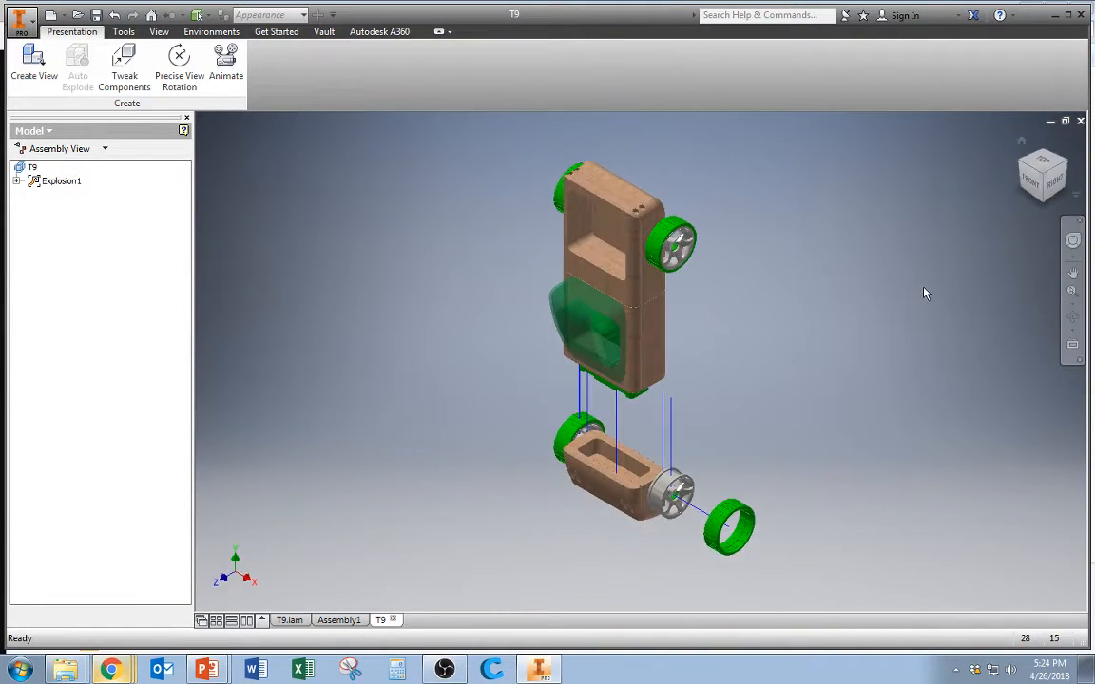
click(1044, 182)
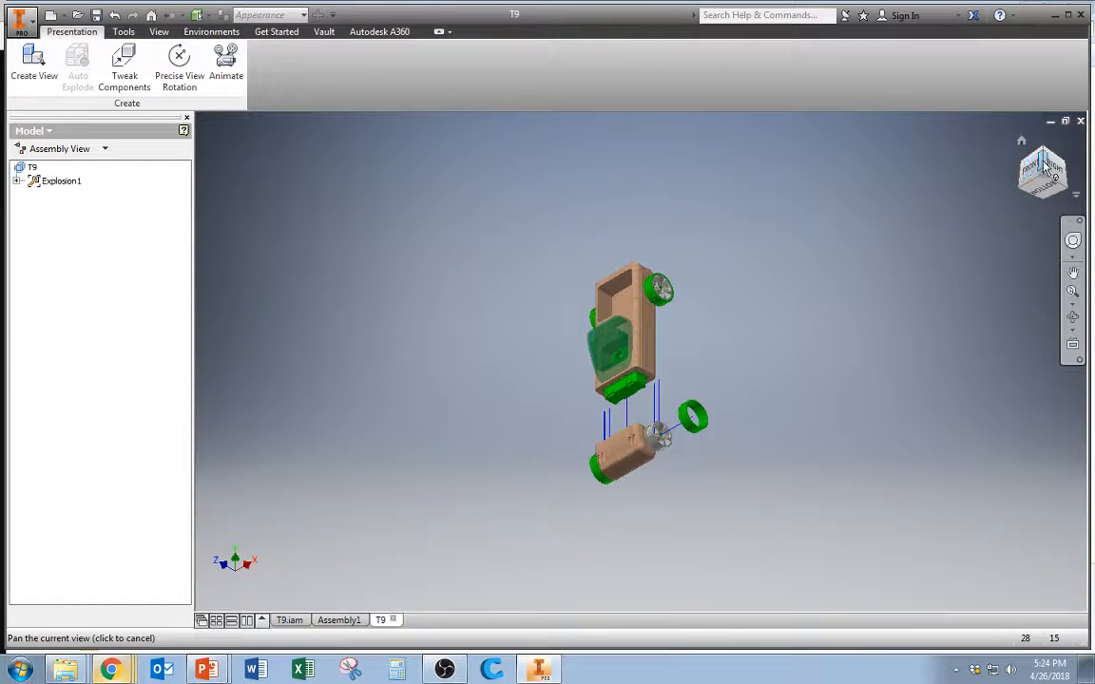
click(1044, 165)
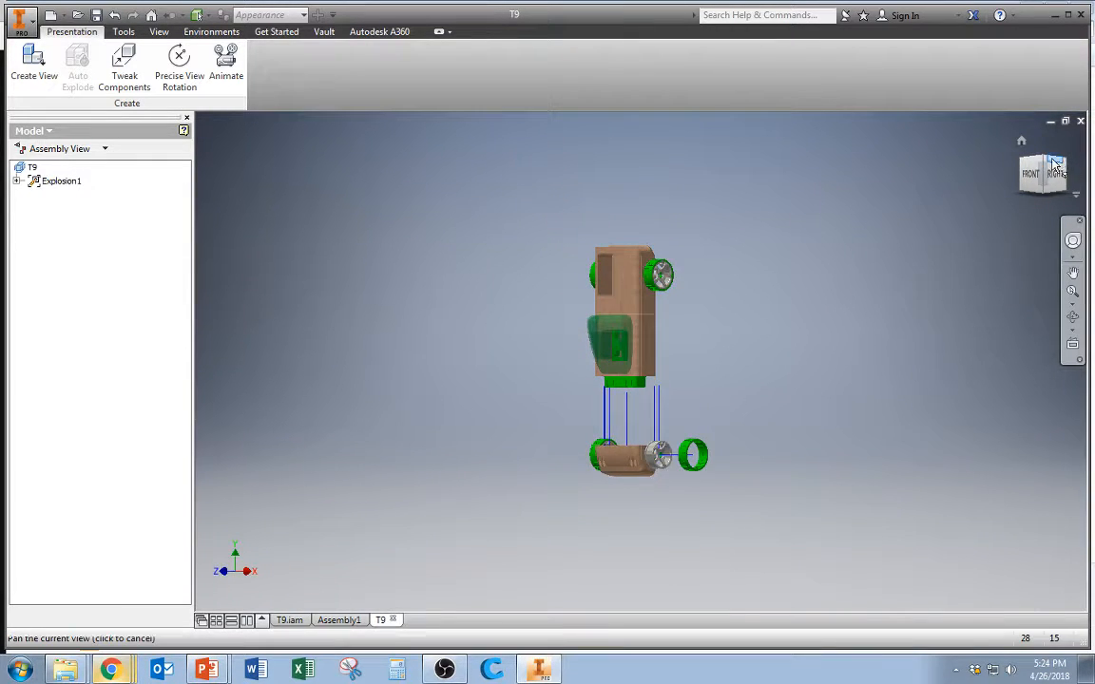
click(1039, 174)
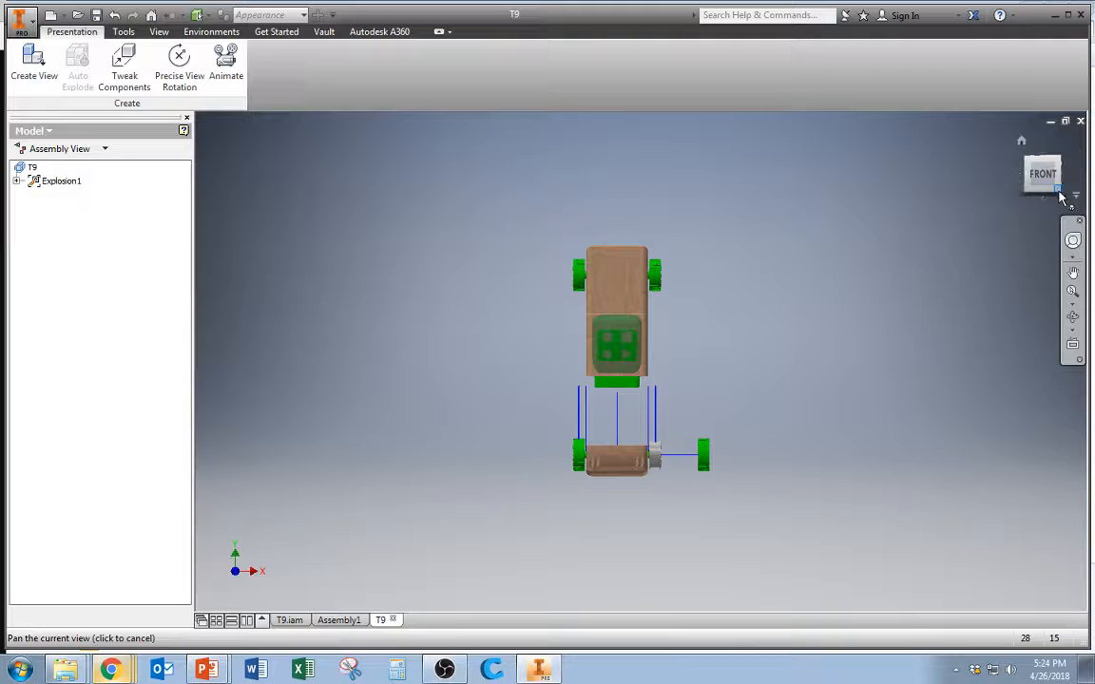
click(1059, 193)
click(1033, 196)
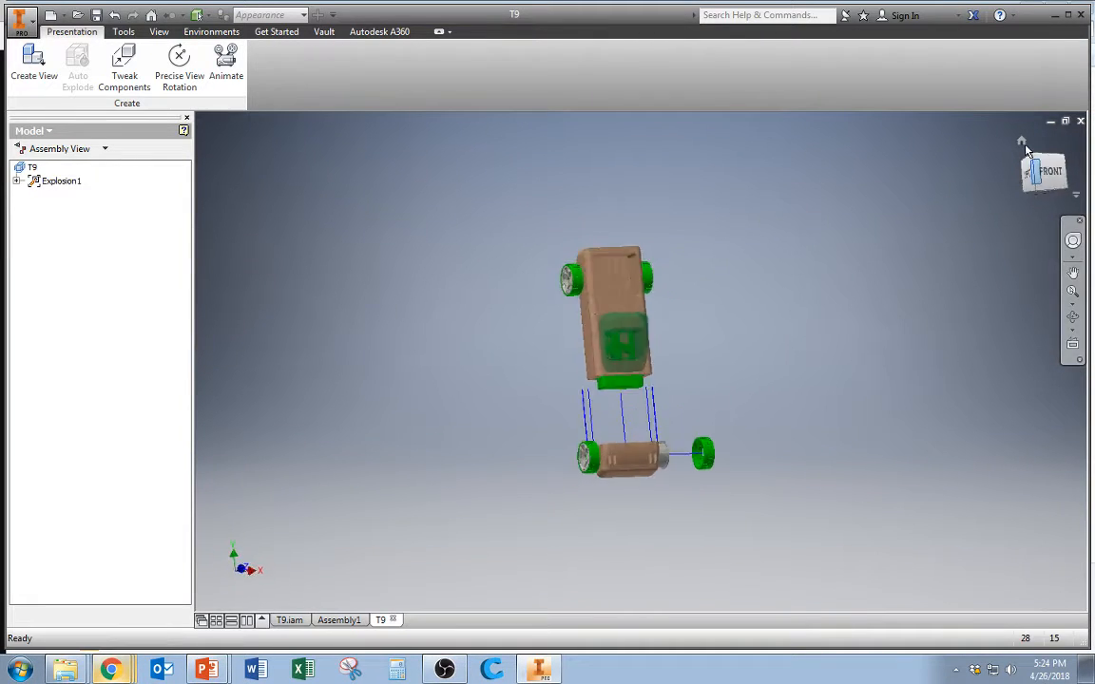
mouse_move(816, 406)
middle_down()
mouse_move(762, 372)
mouse_move(736, 371)
middle_up()
middle_drag(791, 432, 717, 411)
scroll(736, 415, up, 3)
shift+middle_drag(773, 479, 590, 399)
middle_drag(492, 403, 755, 360)
scroll(572, 380, down, 3)
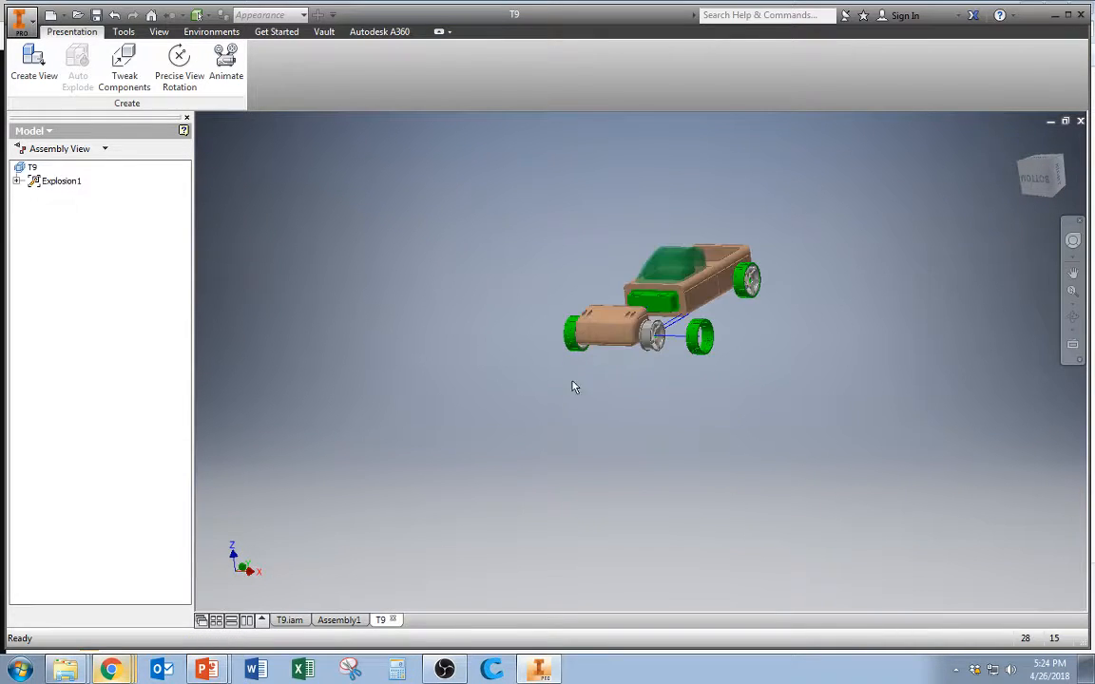
scroll(815, 276, down, 3)
scroll(518, 423, down, 3)
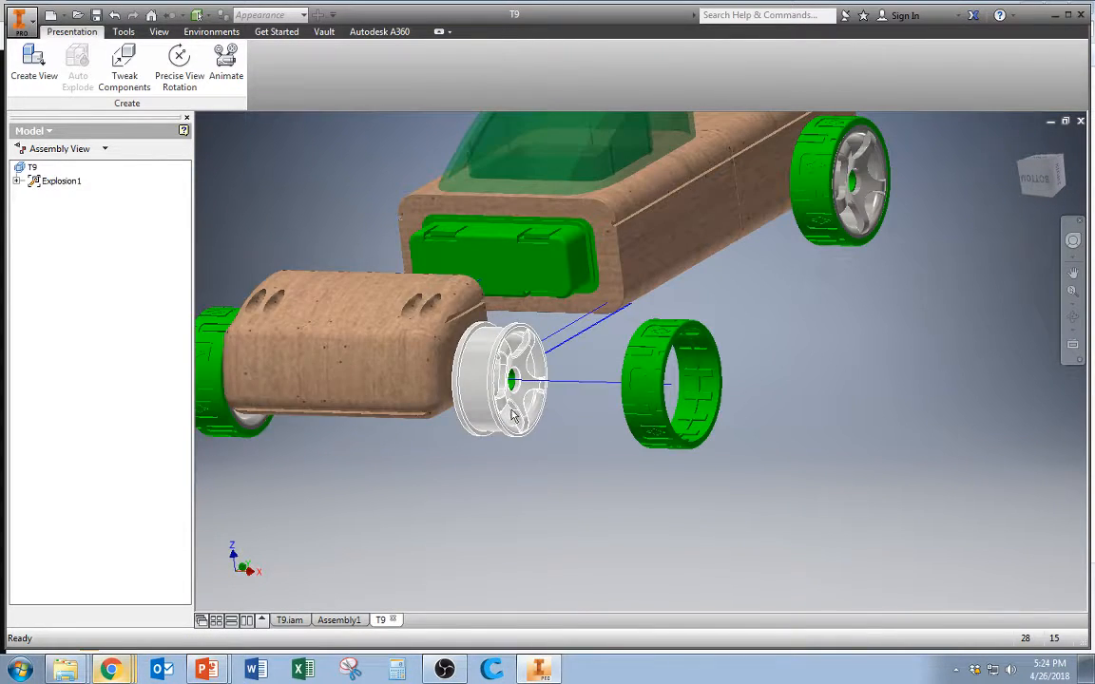
Tweak the right front wheel rim about 1.4 in outward from the front body section, toward the separated tire.
click(123, 69)
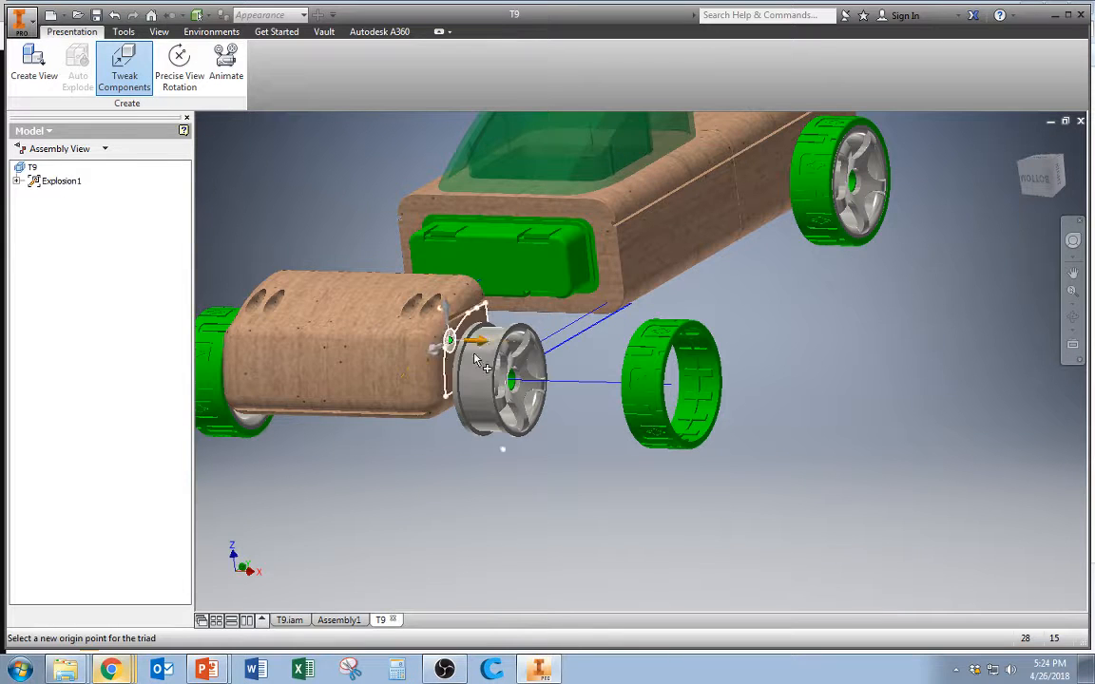
click(483, 380)
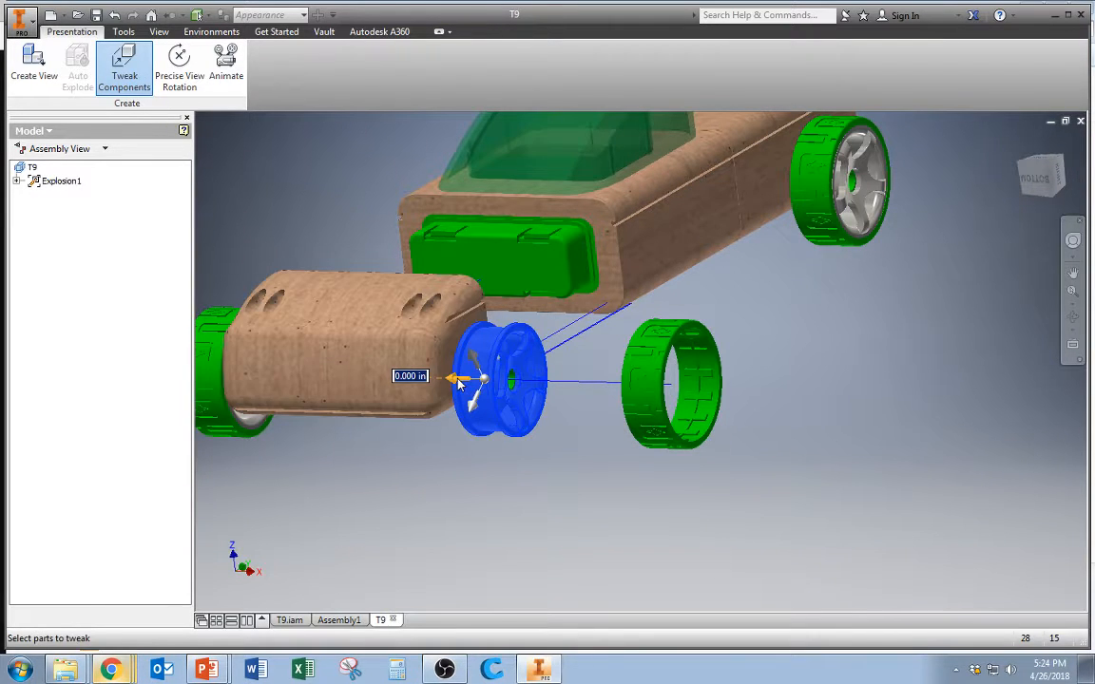
drag(501, 385, 567, 399)
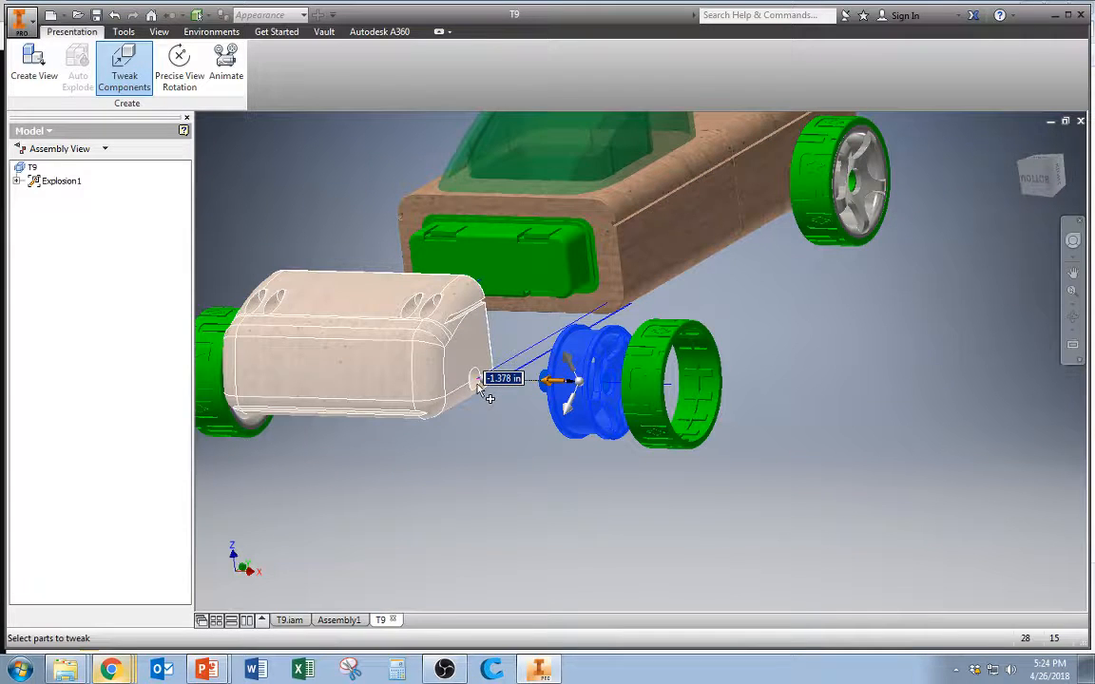
Tweak the right front wheel rim about 1.46 in outward from the front body section, toward the separated tire.
key(Escape)
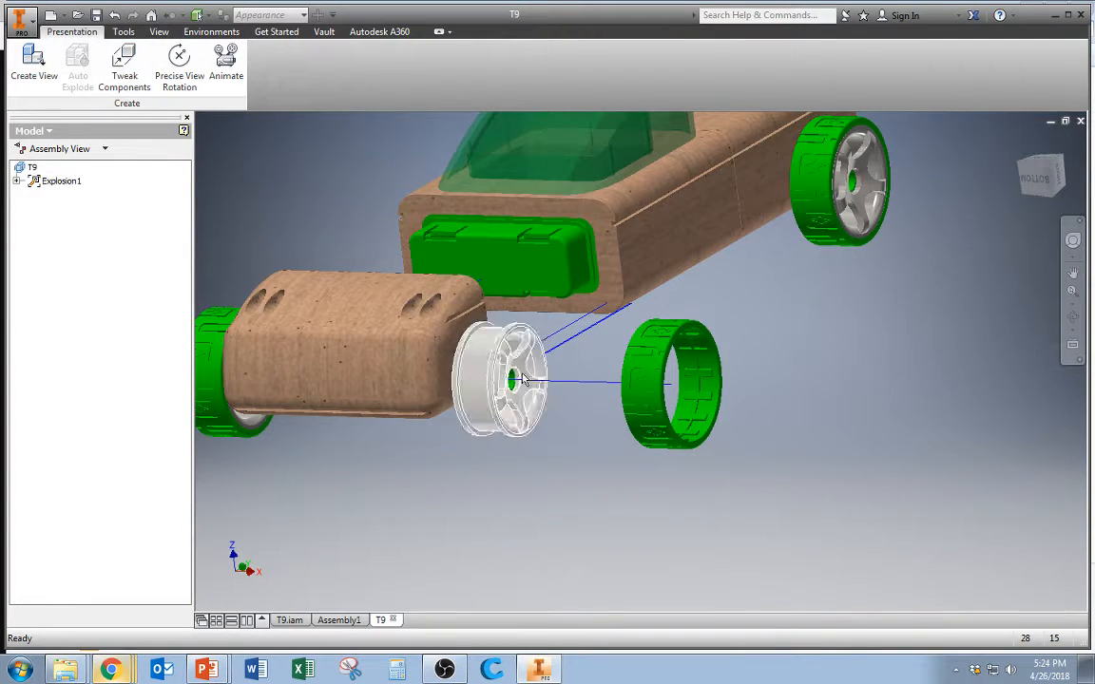
click(123, 67)
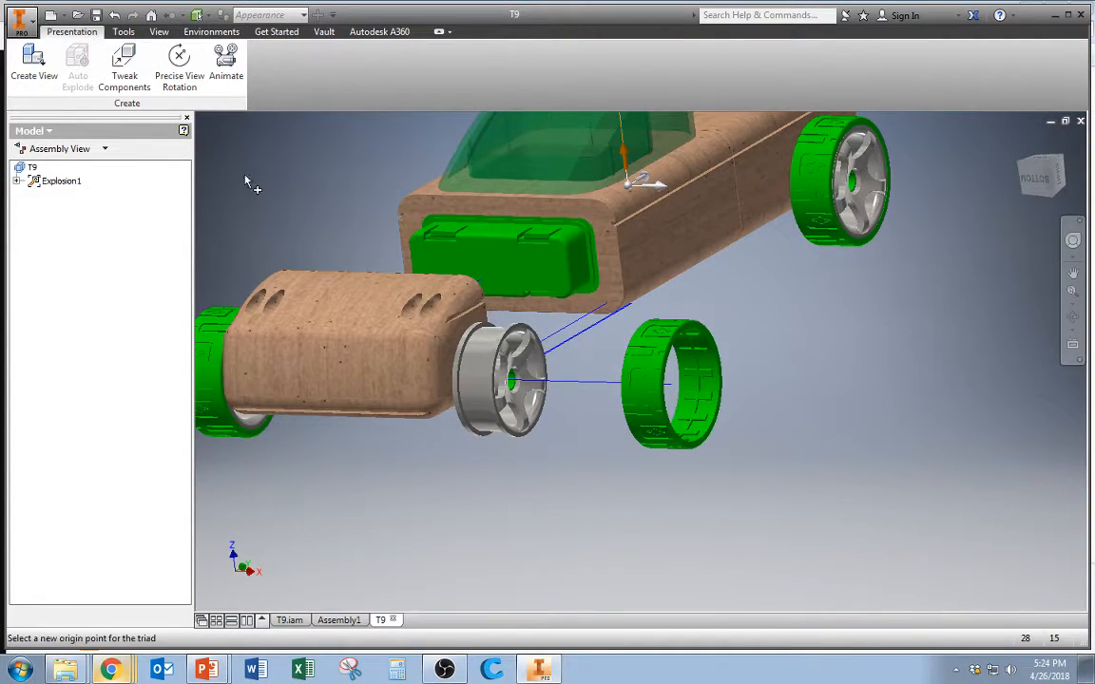
click(491, 380)
drag(494, 380, 563, 381)
key(Escape)
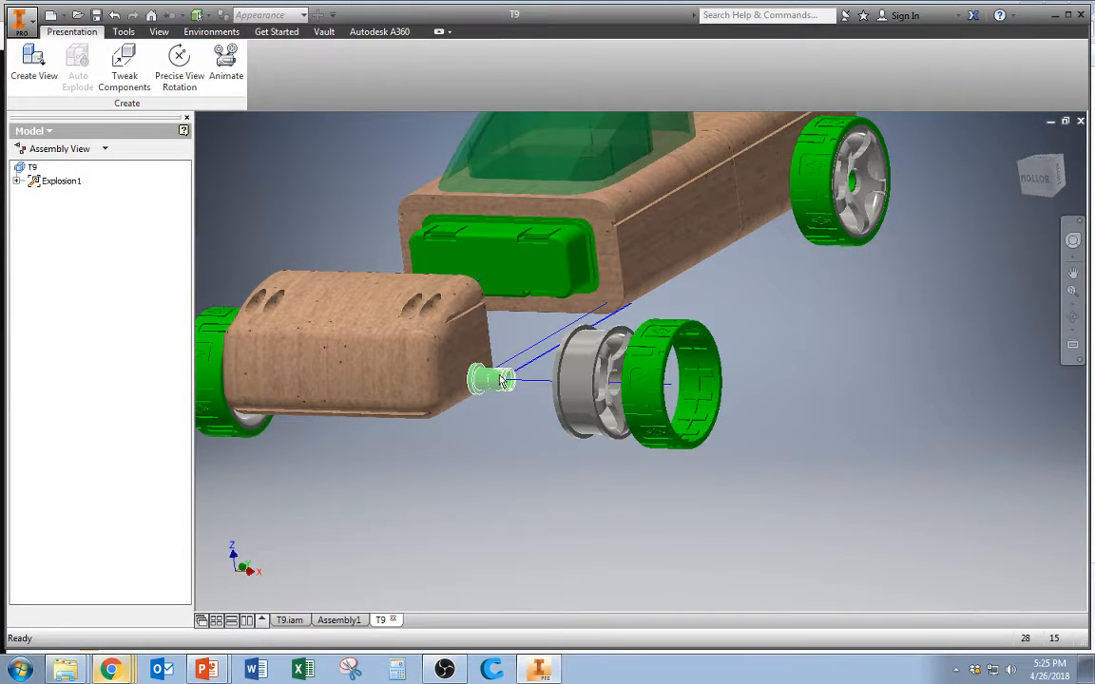
Tweak the right front axle about 0.61 in outward from its hole in the front body section, toward the wheel rim.
click(124, 67)
click(491, 379)
drag(513, 380, 566, 384)
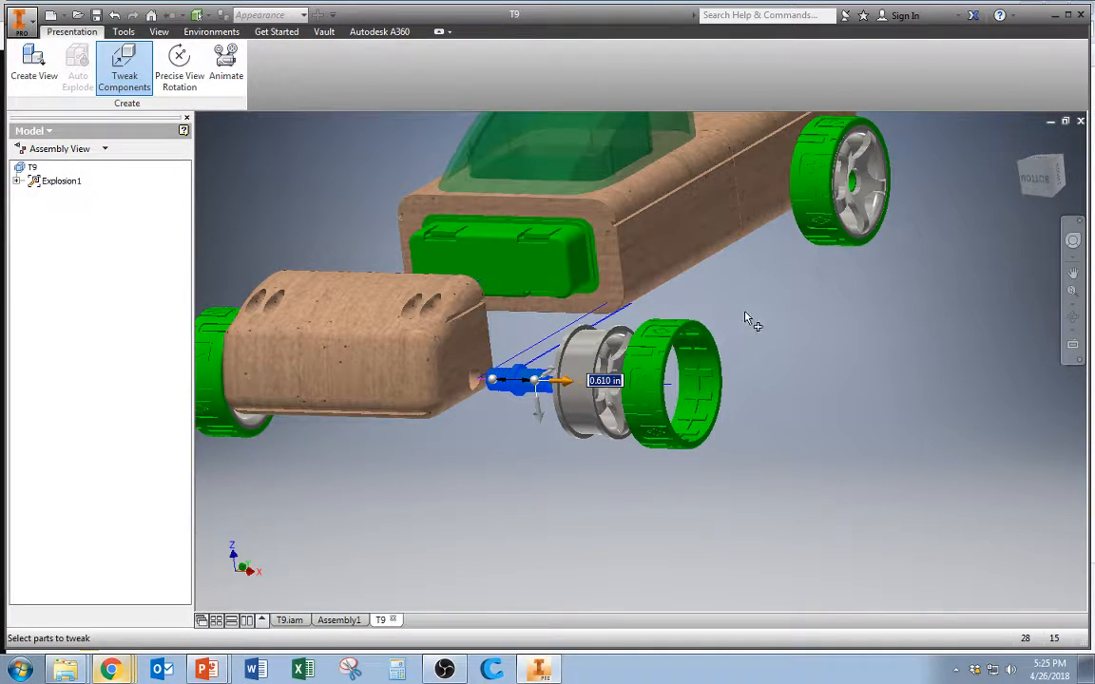
shift+middle_drag(748, 310, 747, 327)
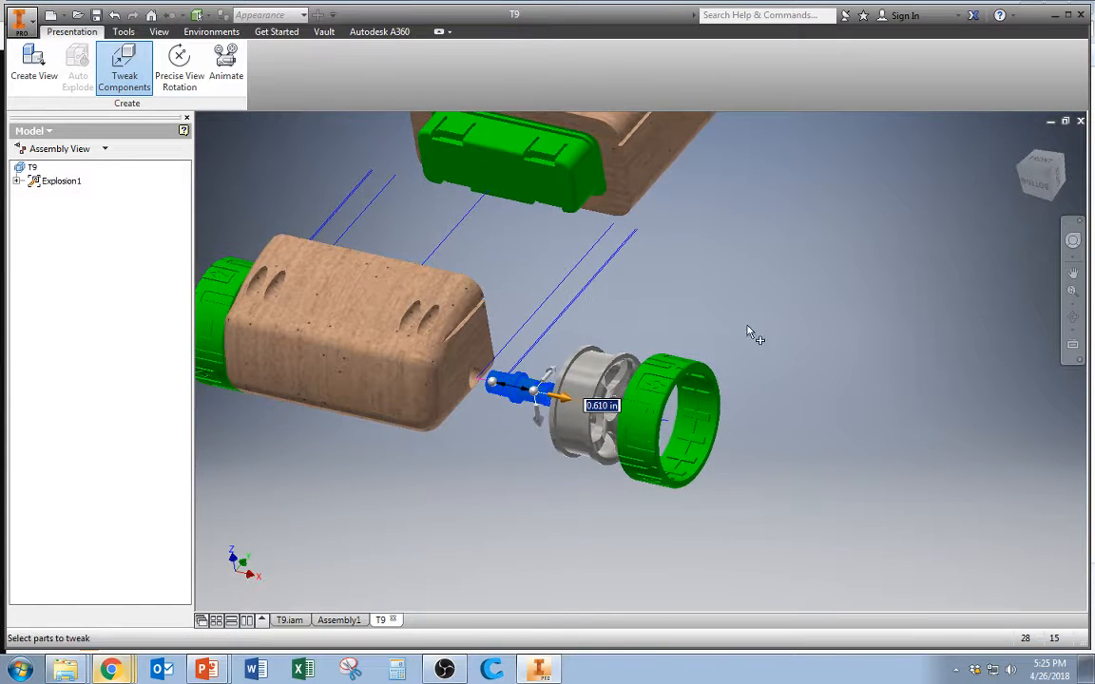
click(635, 460)
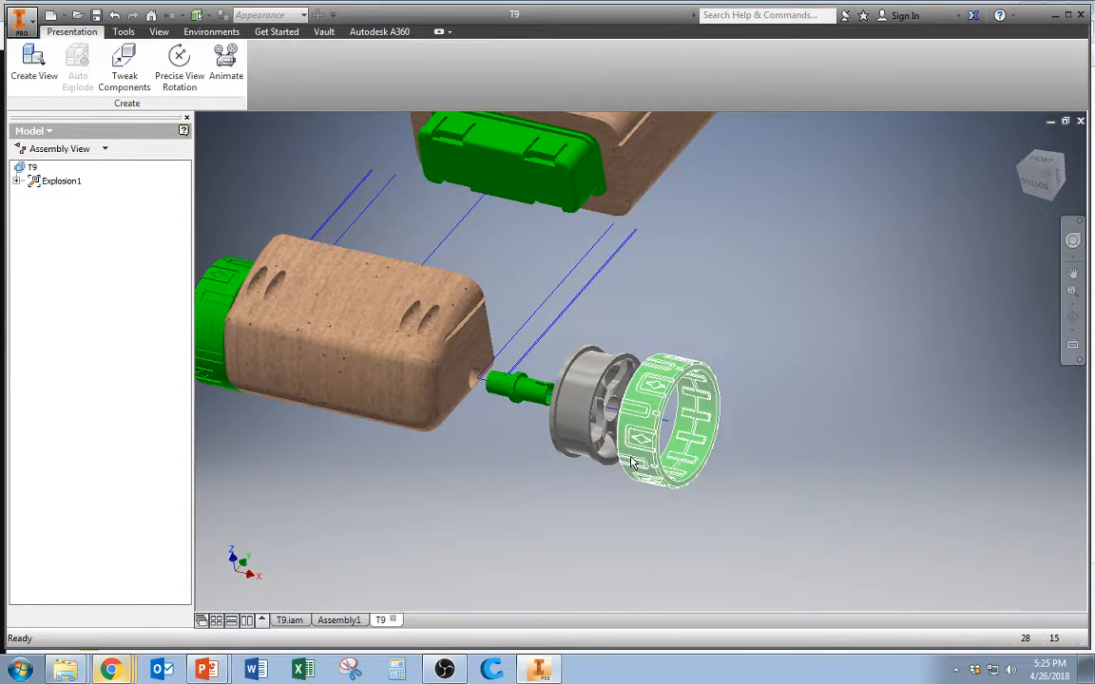
Expand the explosion's component tree down to the rim of T9 Wheel:3 and select its forward tweak for review.
click(17, 182)
click(32, 194)
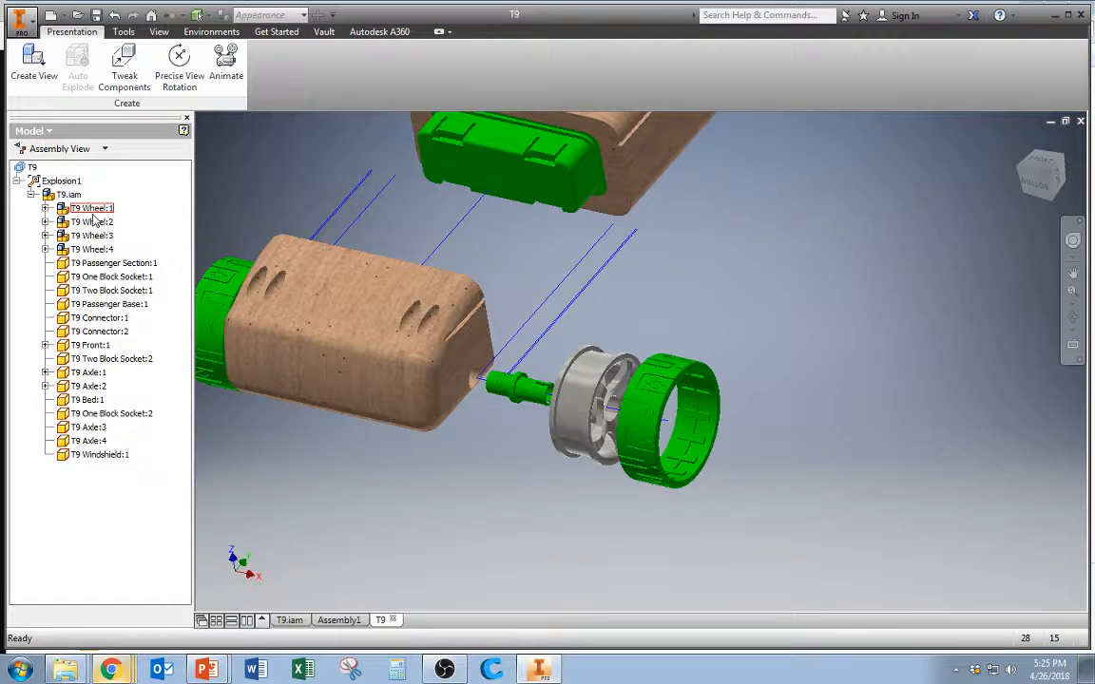
click(45, 236)
click(60, 249)
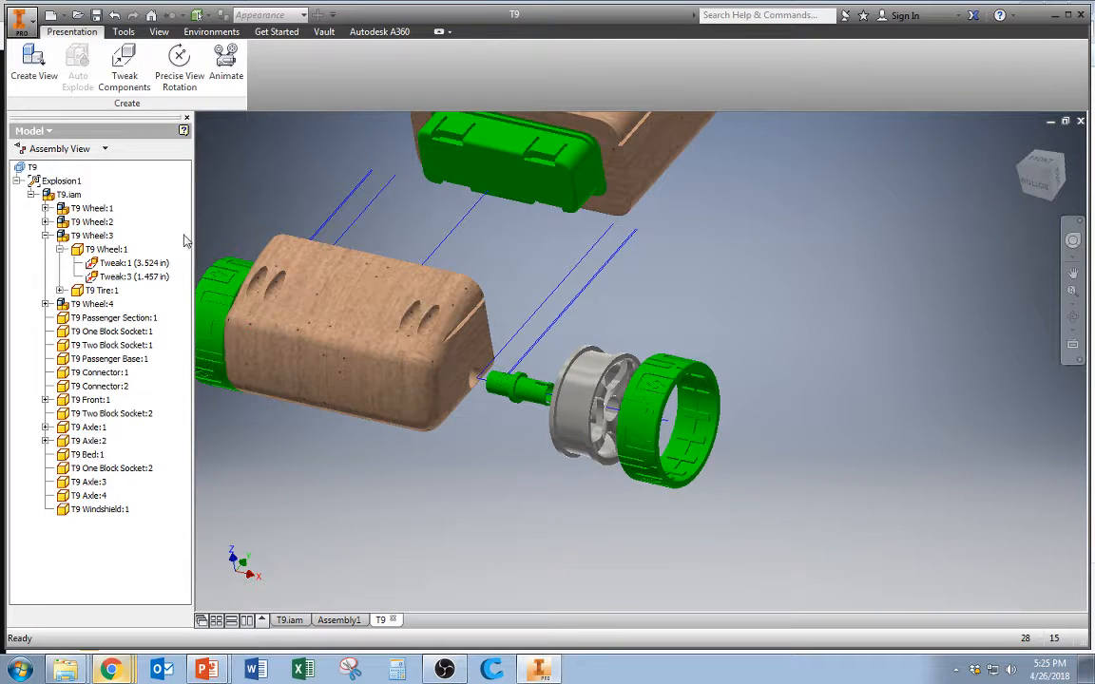
click(148, 265)
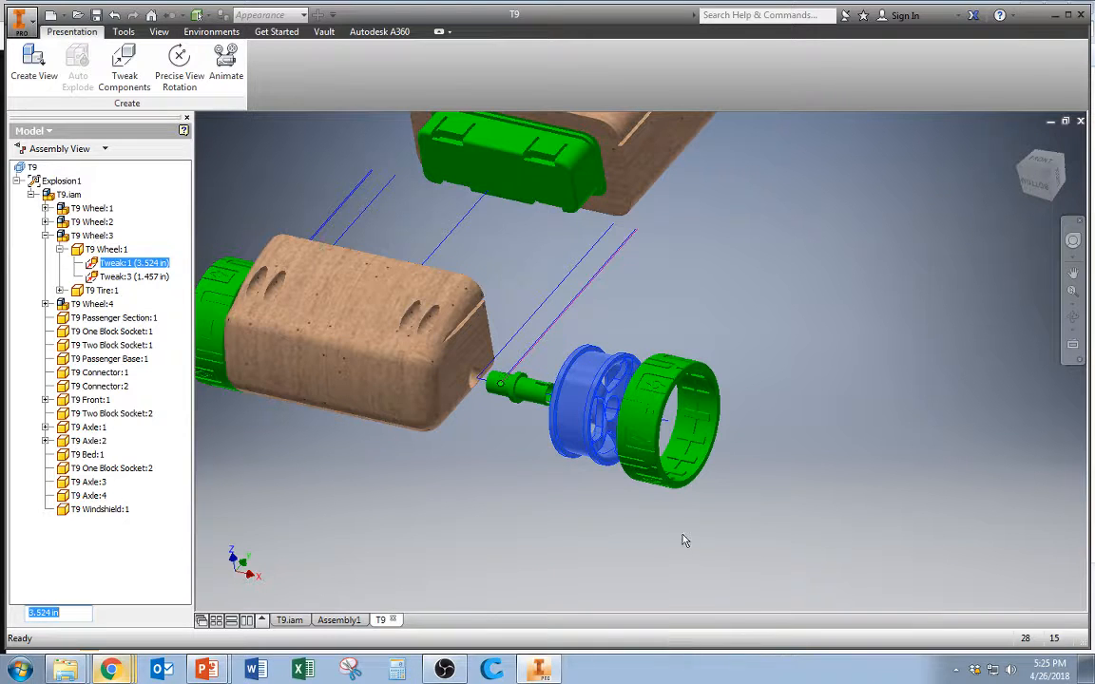
Tweak the green windshield about 3.78 in straight up from the passenger section.
scroll(685, 540, down, 3)
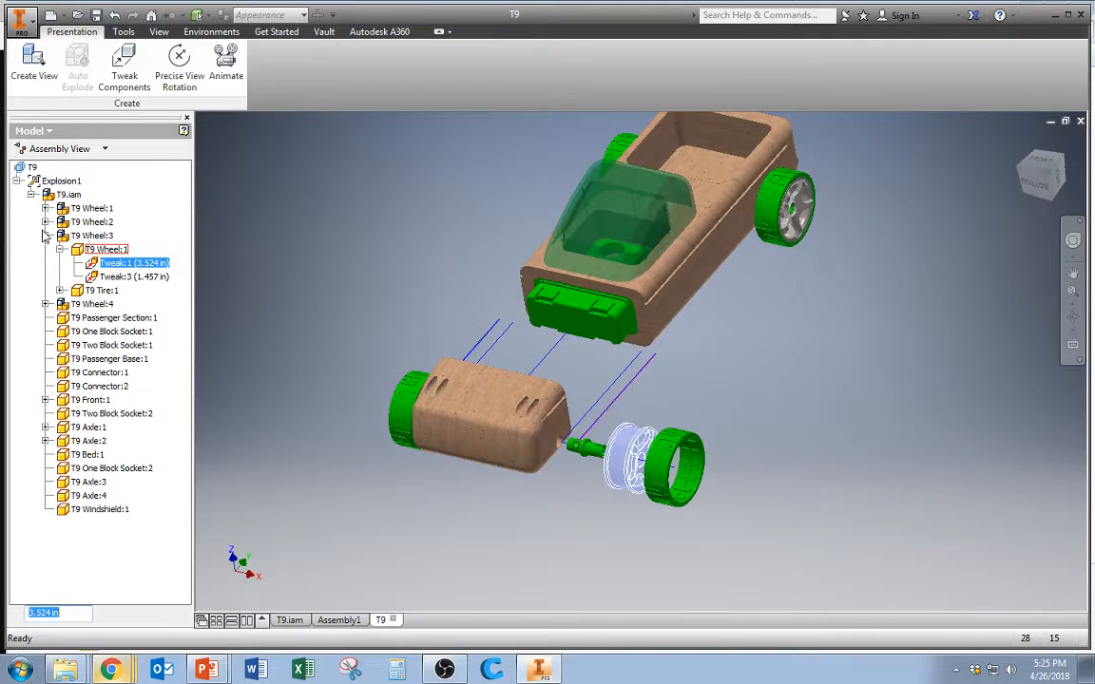
scroll(842, 381, down, 3)
middle_drag(825, 344, 755, 379)
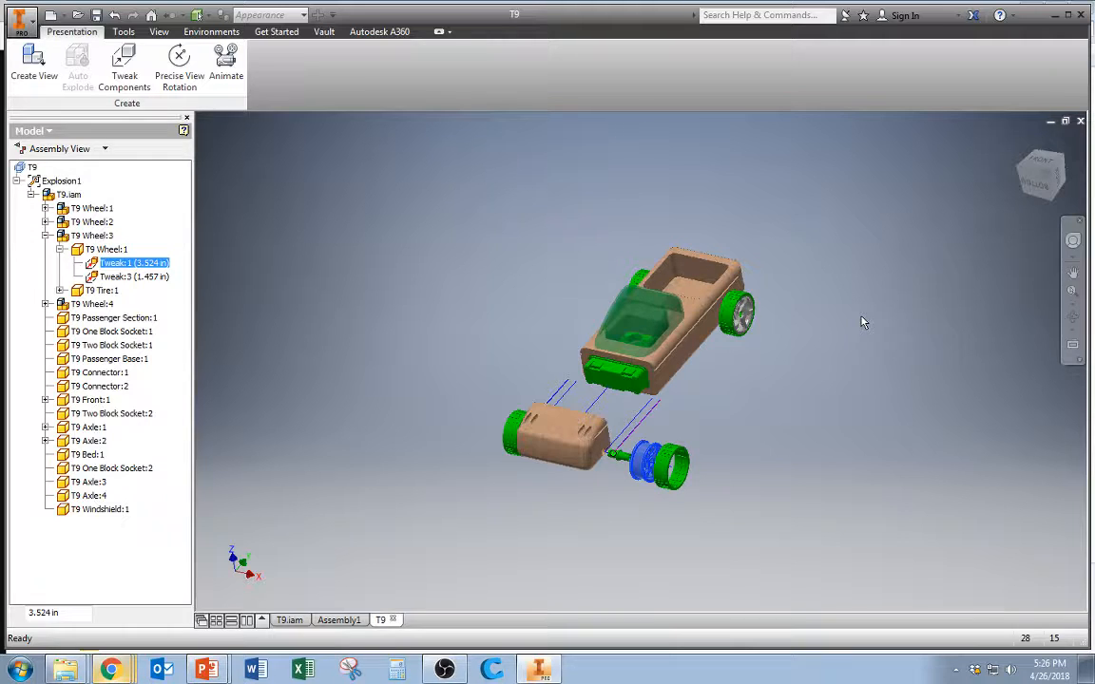
click(606, 300)
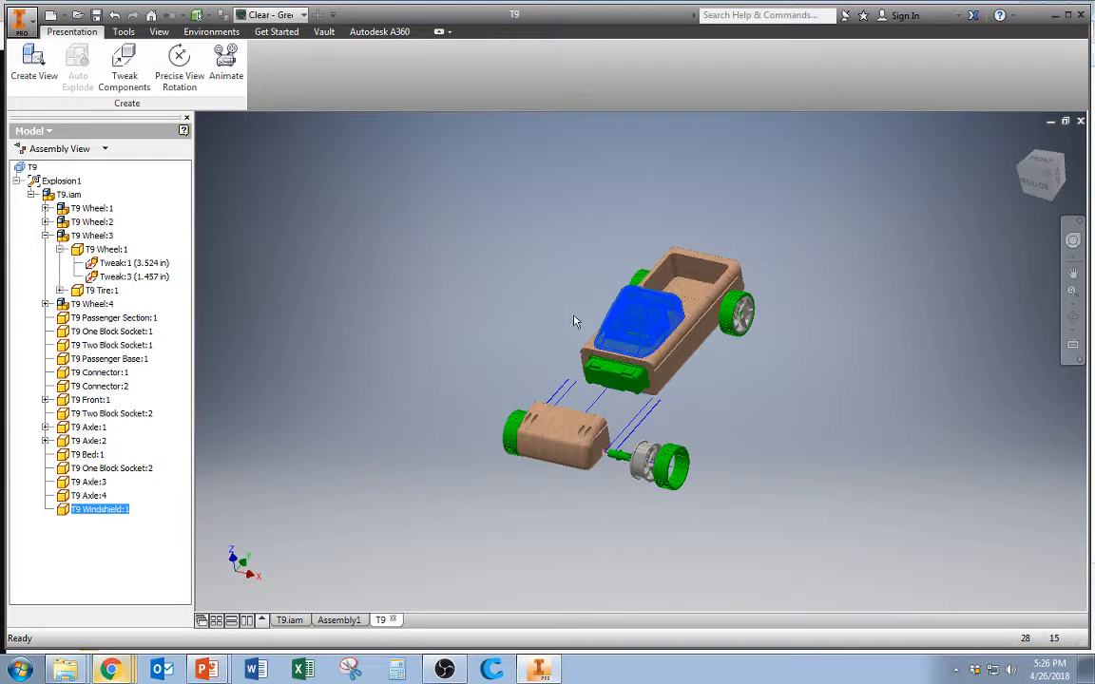
click(124, 67)
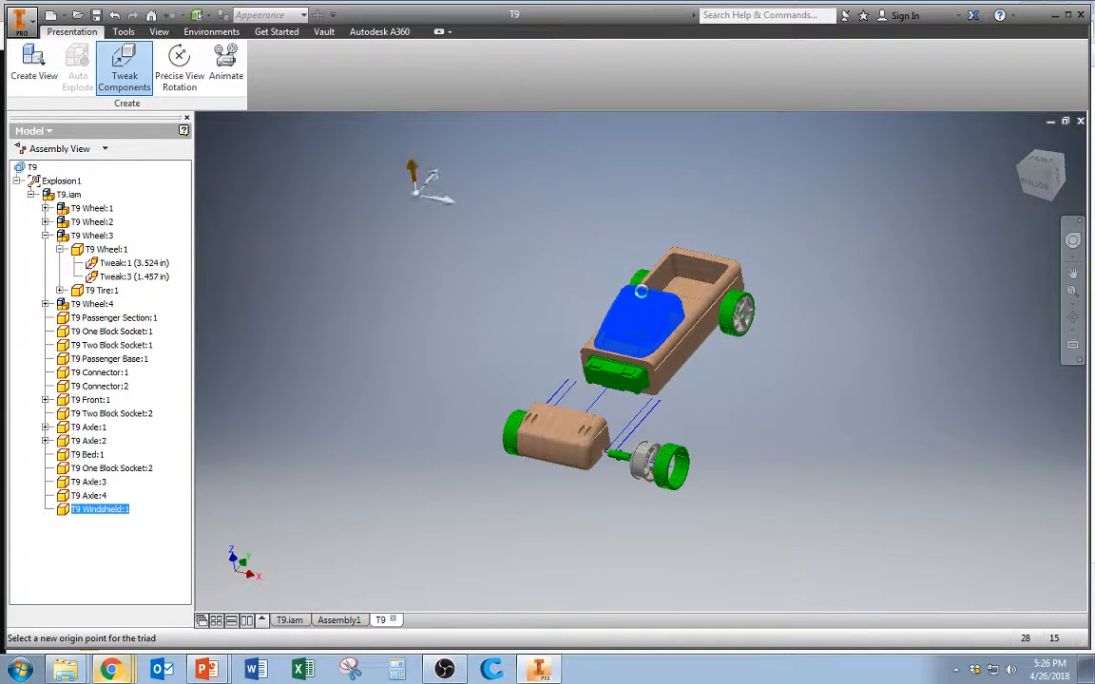
click(637, 319)
drag(642, 267, 609, 190)
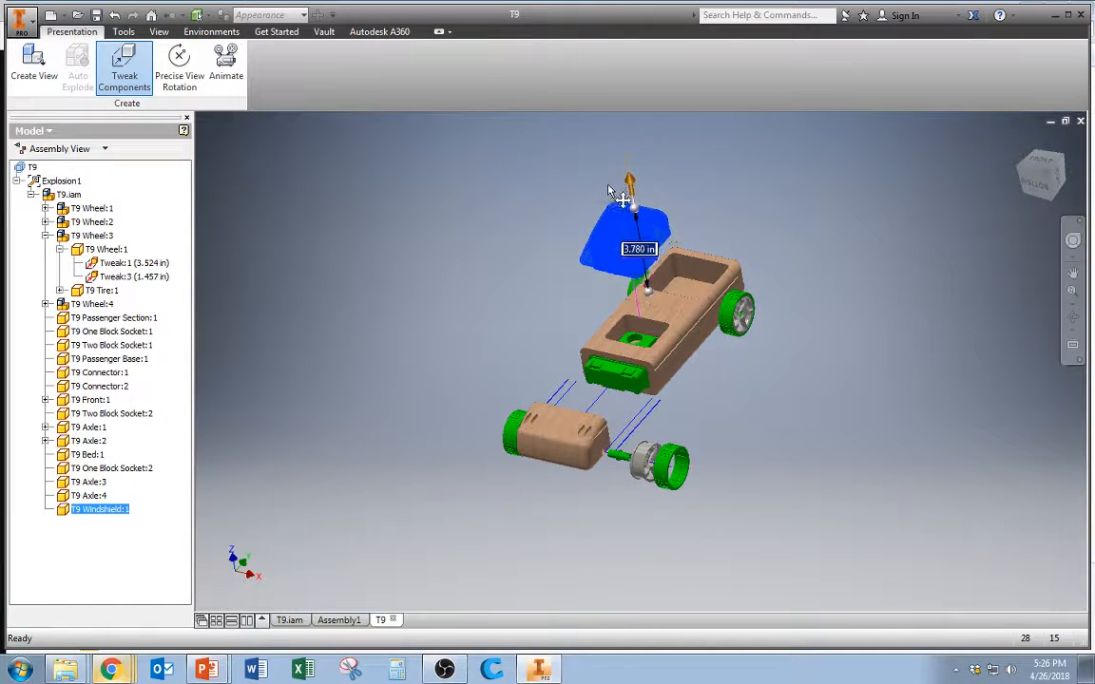
key(Escape)
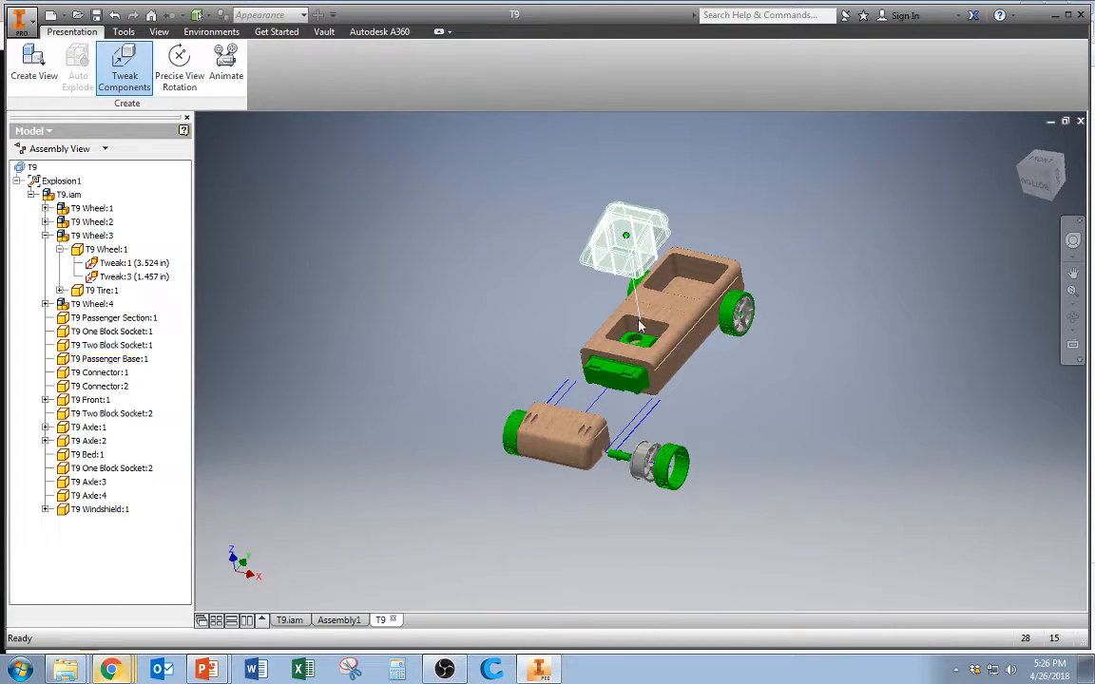
Tweak the green passenger base about 2.26 in upward out of the passenger section, below the raised windshield.
click(641, 339)
click(124, 67)
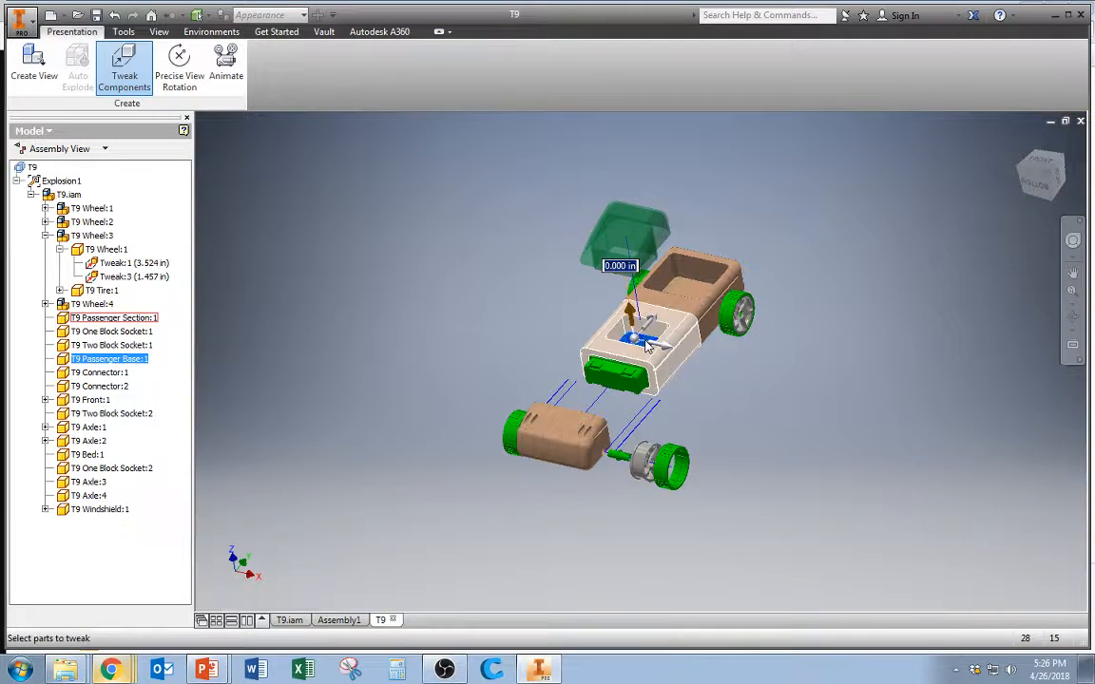
drag(630, 316, 616, 244)
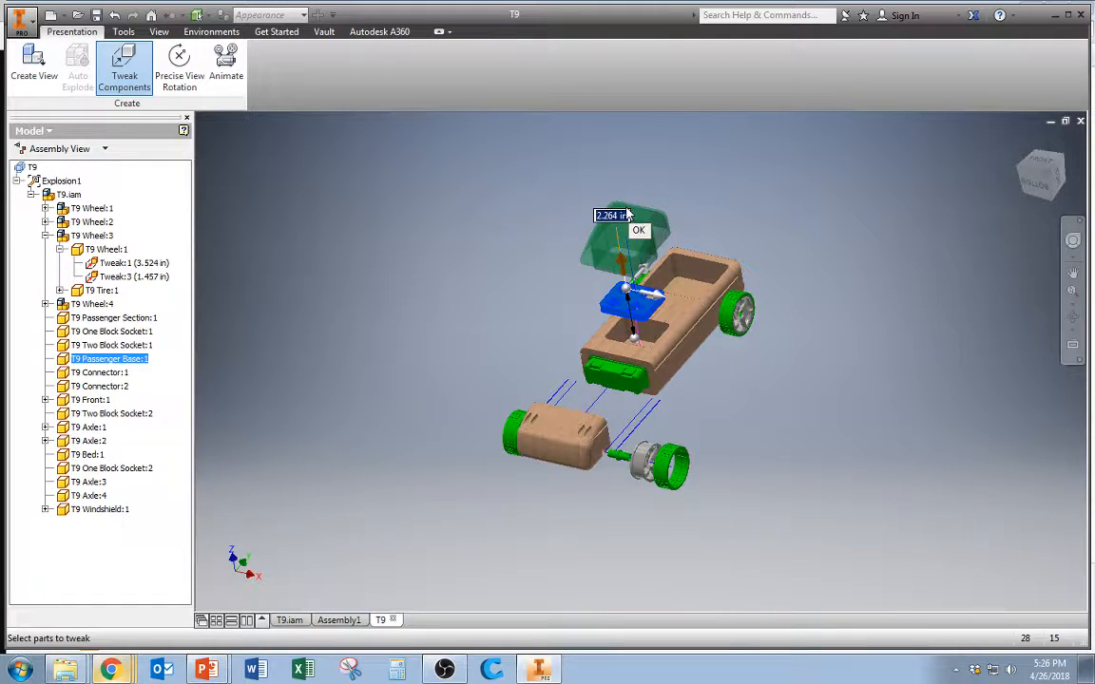
click(637, 230)
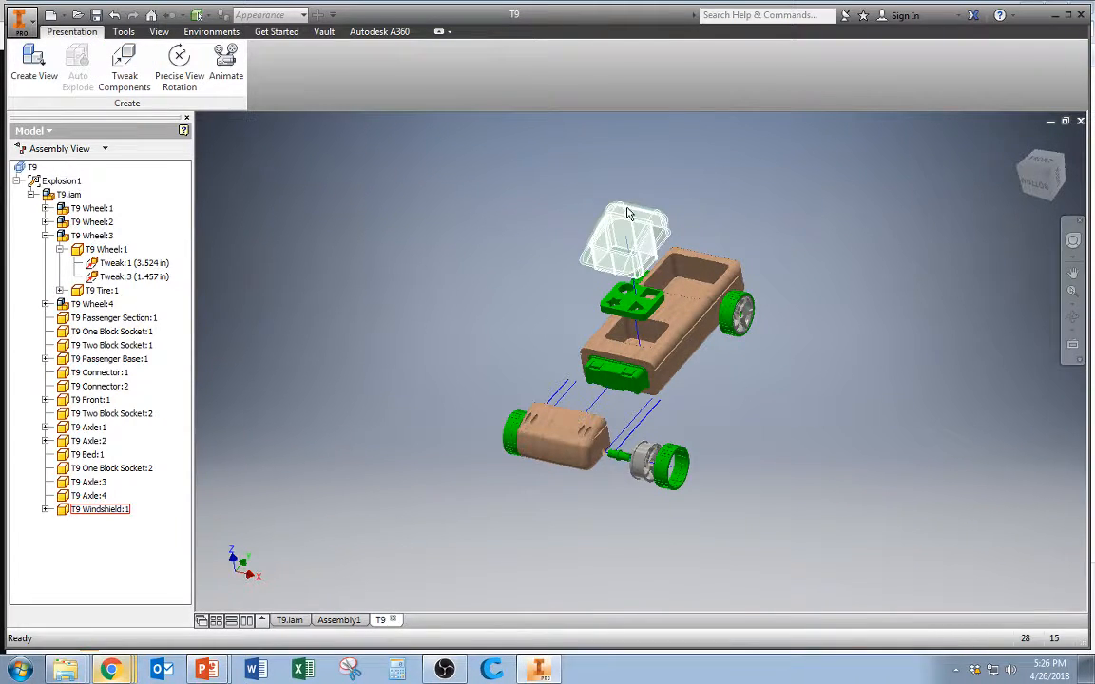
click(613, 377)
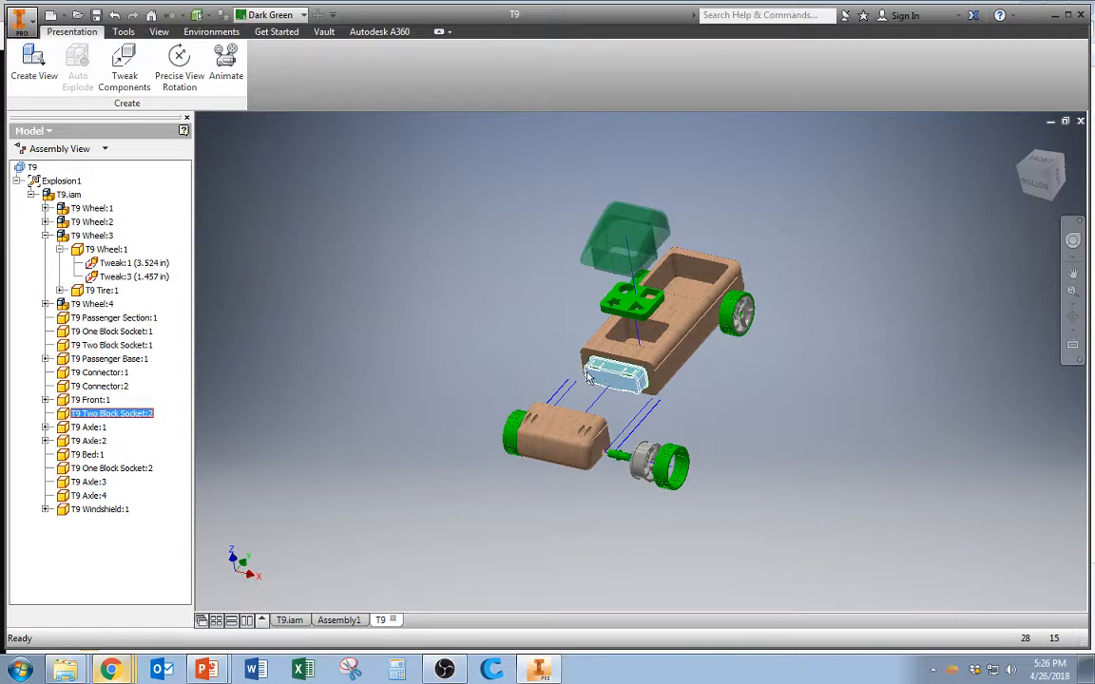
click(126, 78)
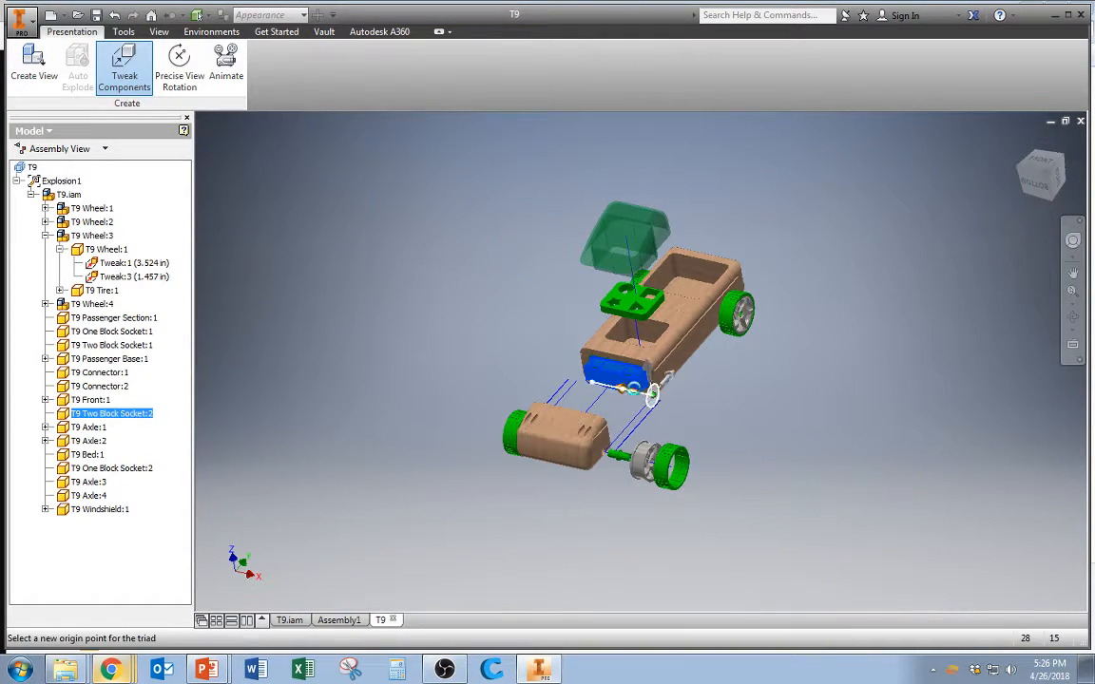
click(619, 370)
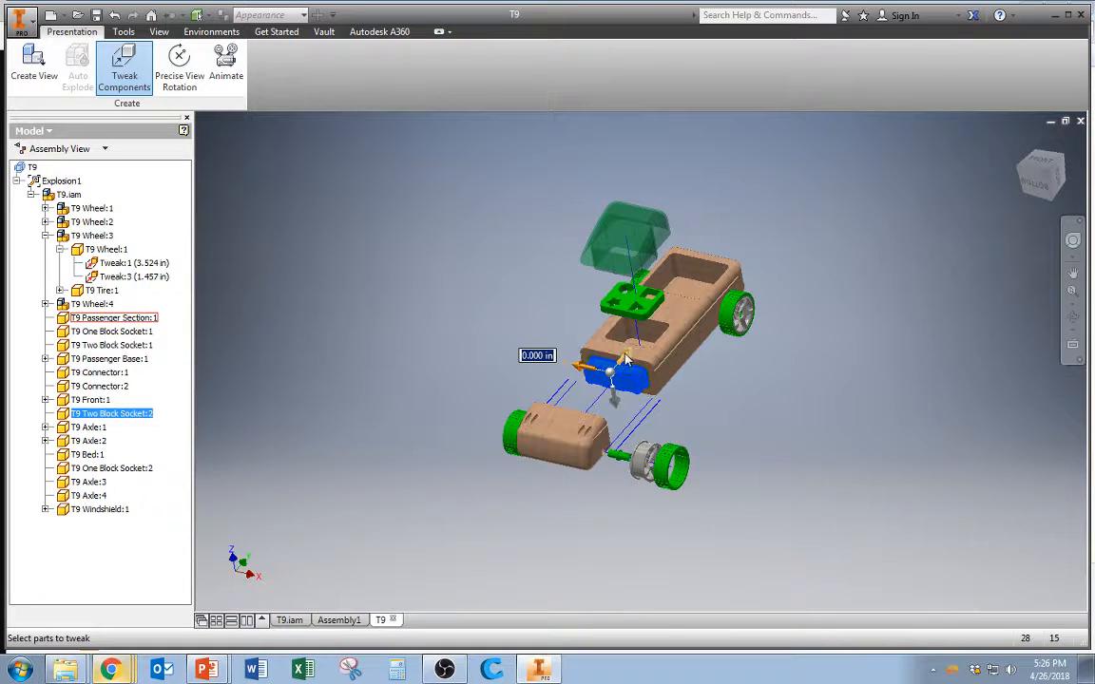
drag(629, 376, 612, 408)
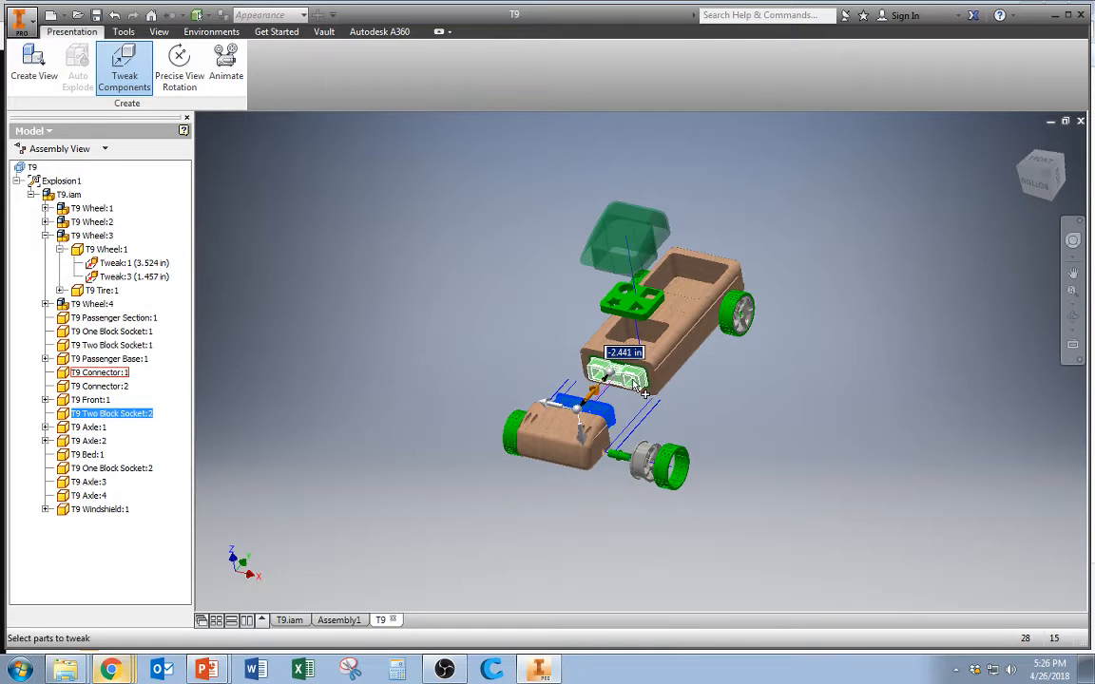
click(635, 381)
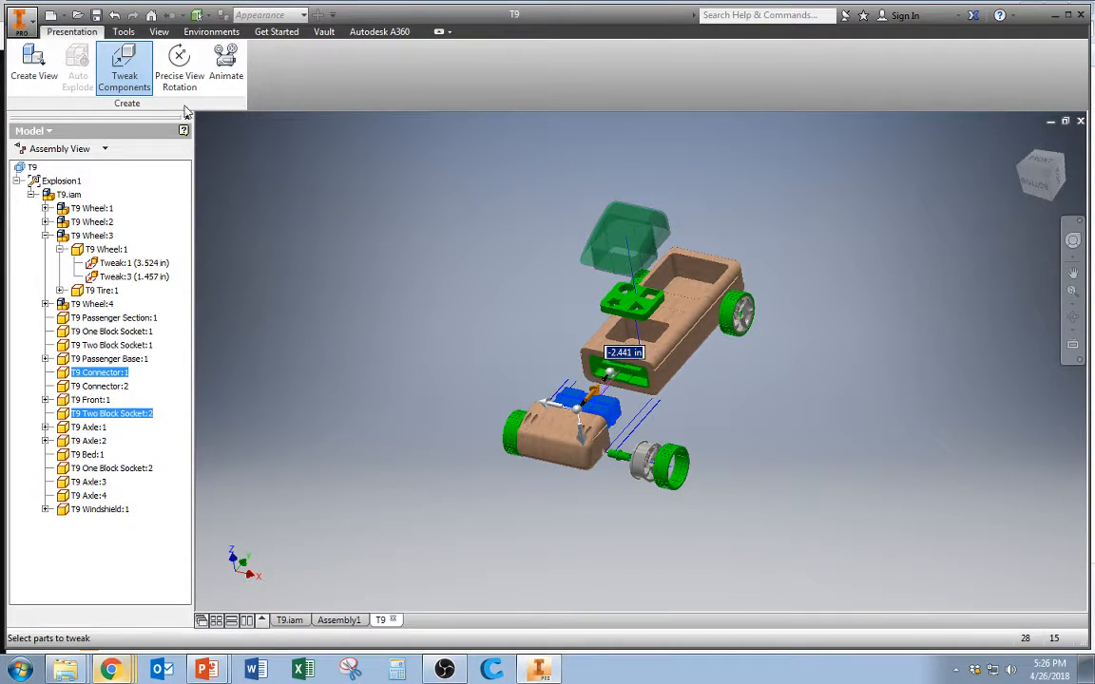
key(Escape)
Tweak T9 Two Block Socket:2 about 2.58 in forward from the passenger section, toward the front body section.
click(616, 384)
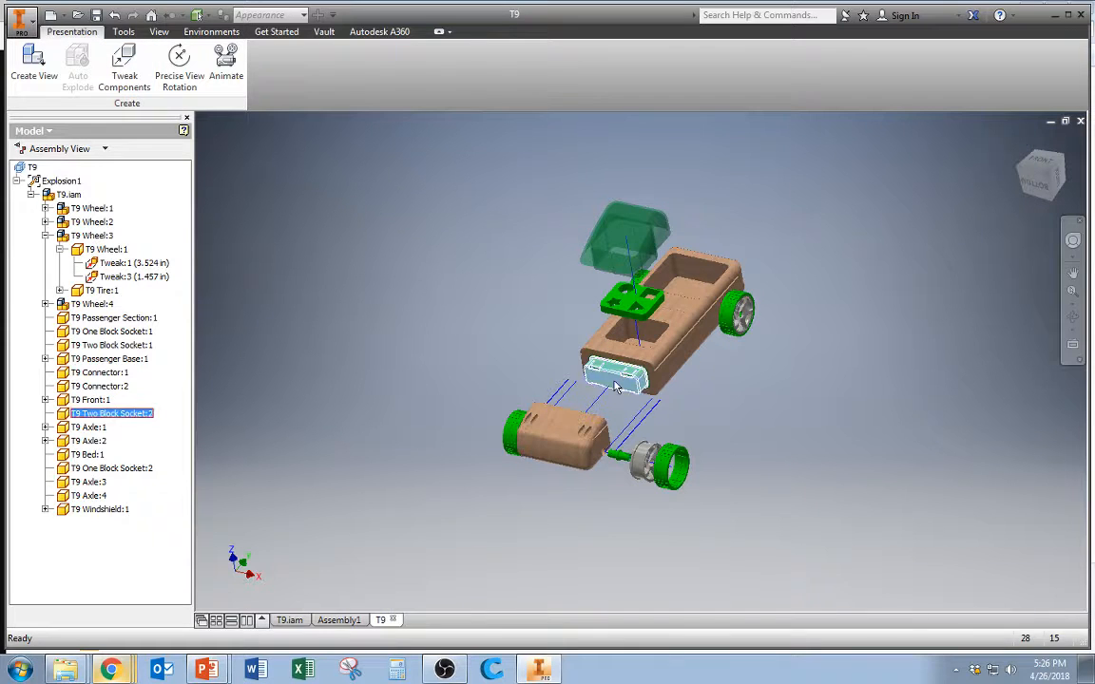
click(124, 69)
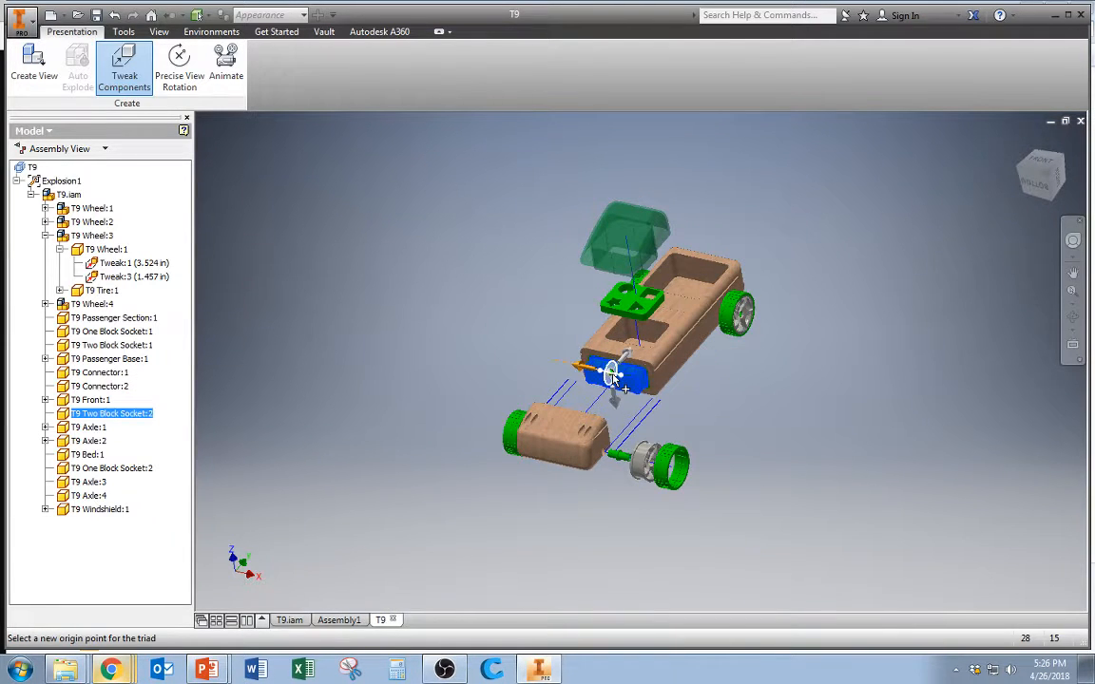
drag(618, 369, 601, 413)
click(439, 601)
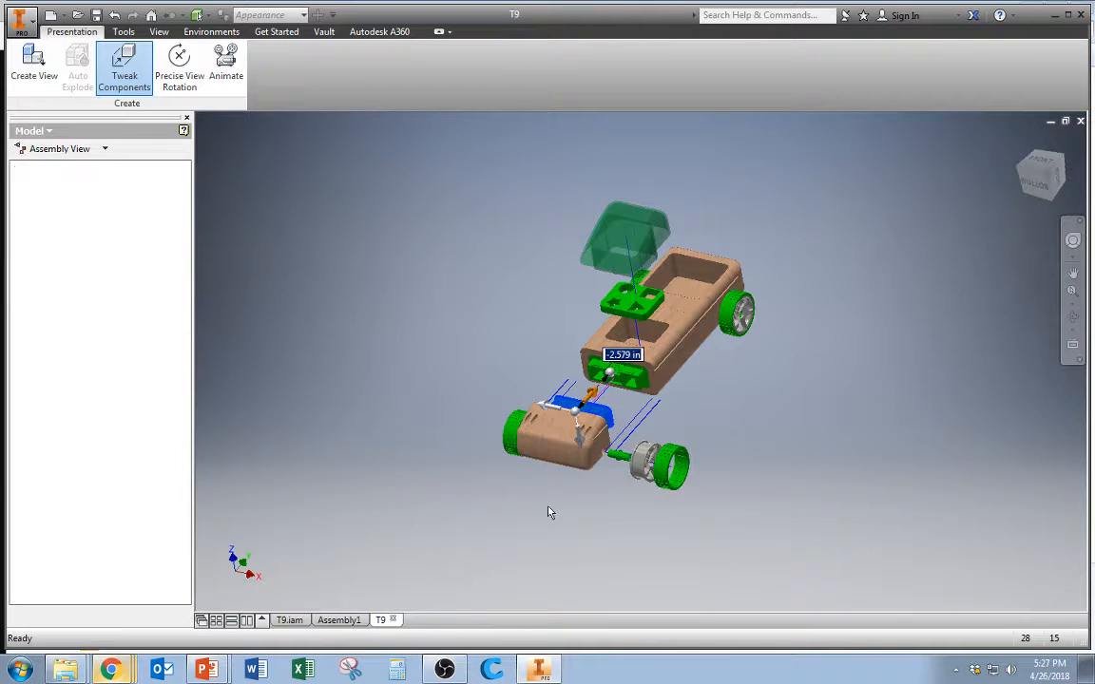
Tweak T9 Connector:1 about 1.71 in forward from the passenger section, behind the separated two-block socket.
click(619, 382)
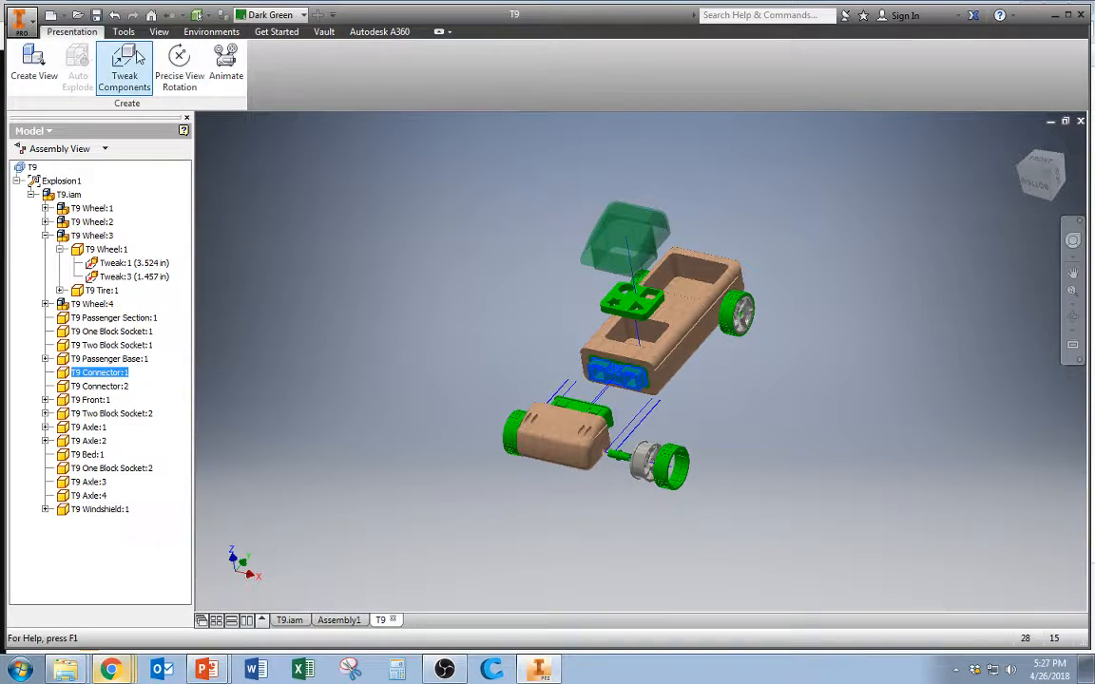
click(123, 68)
click(608, 378)
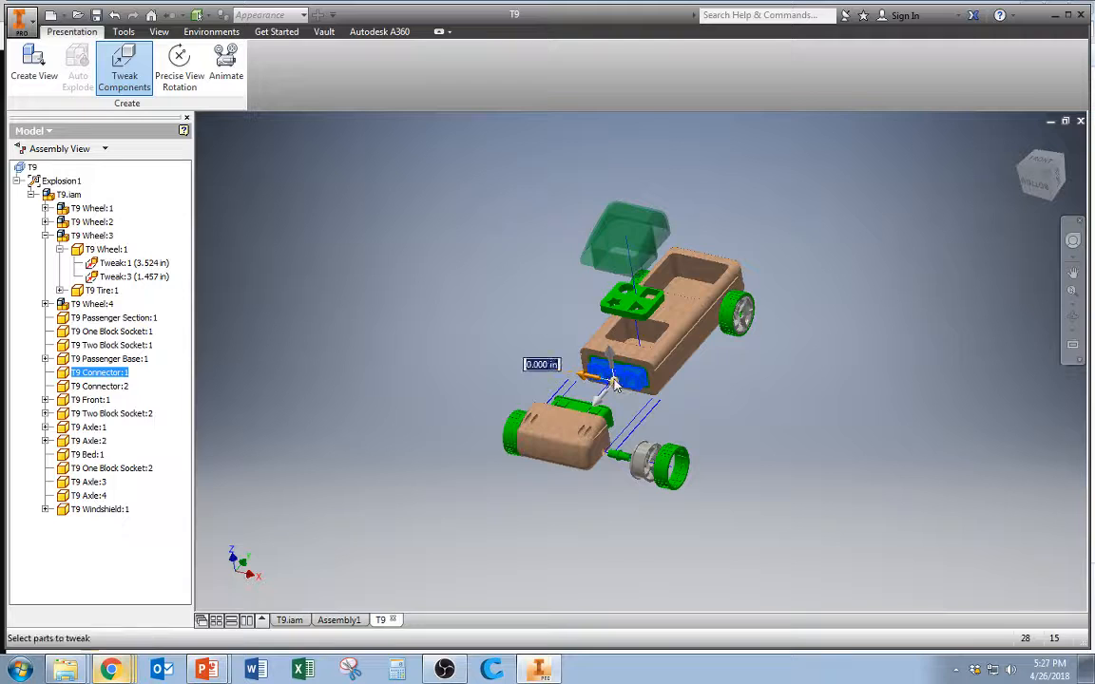
drag(601, 401, 587, 430)
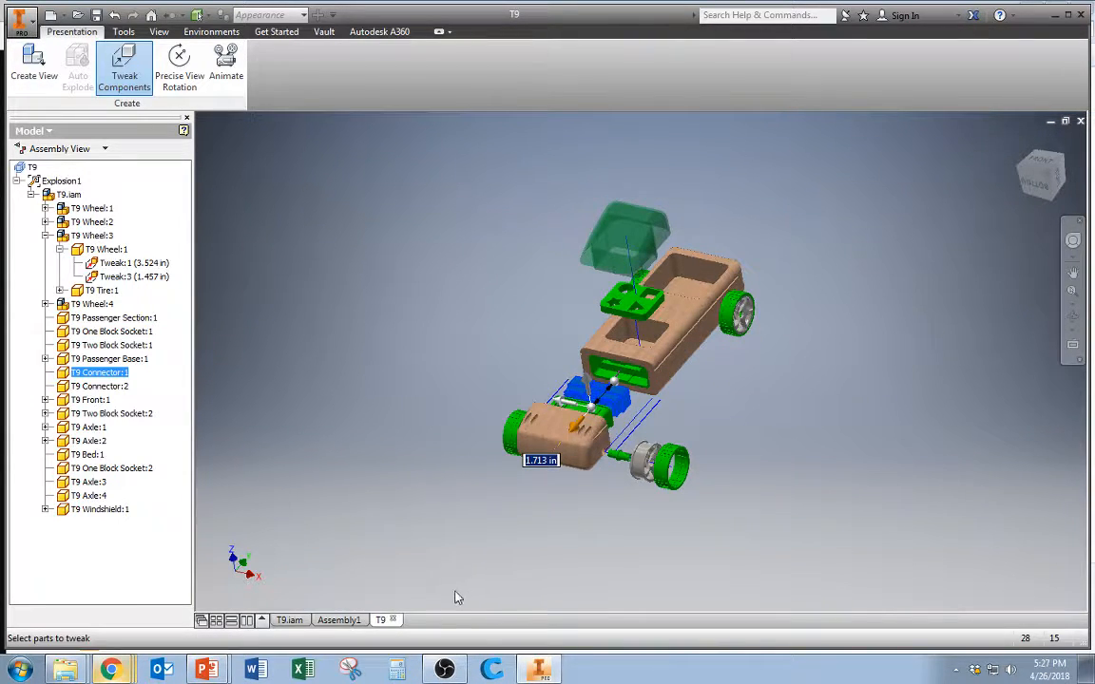
key(Escape)
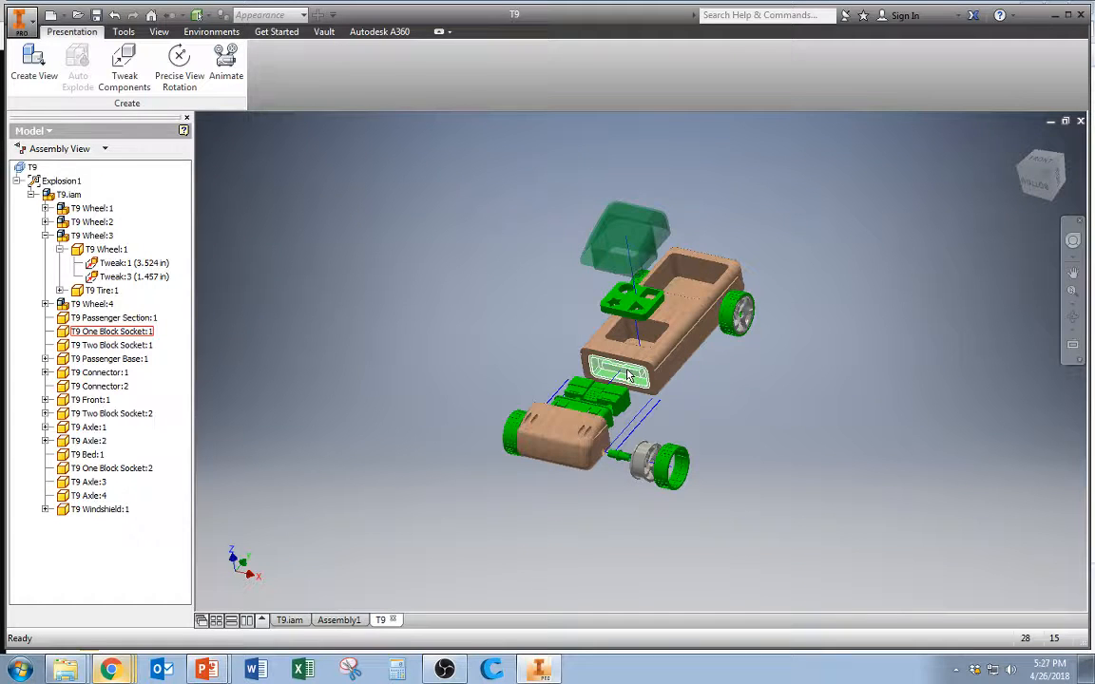
click(123, 69)
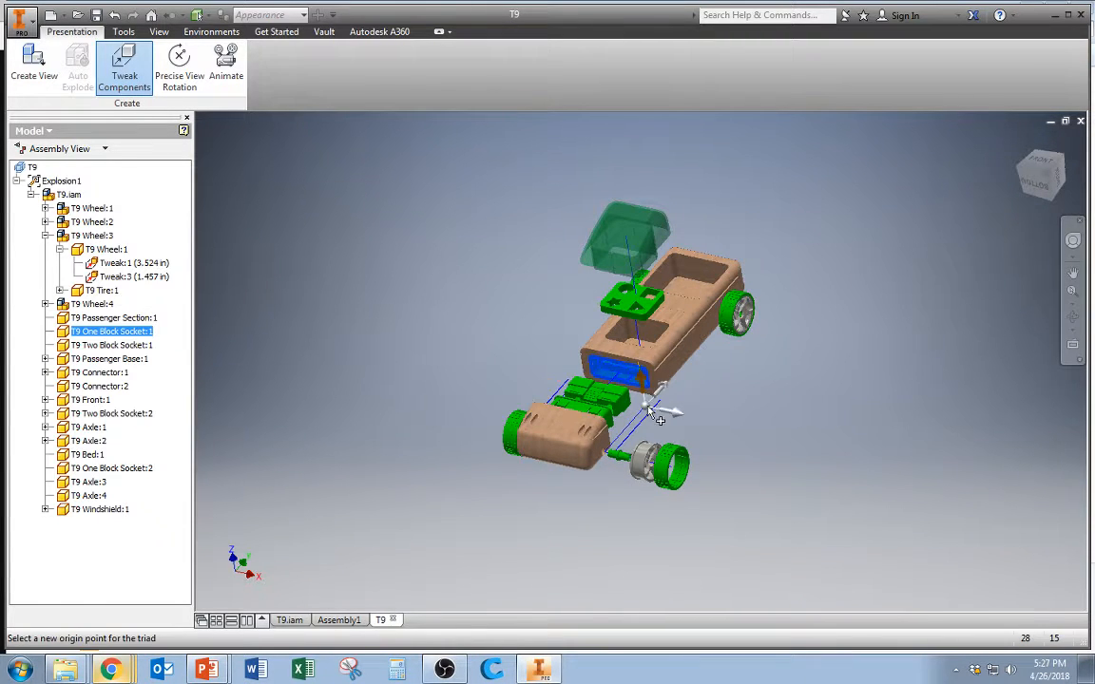
click(624, 378)
click(598, 392)
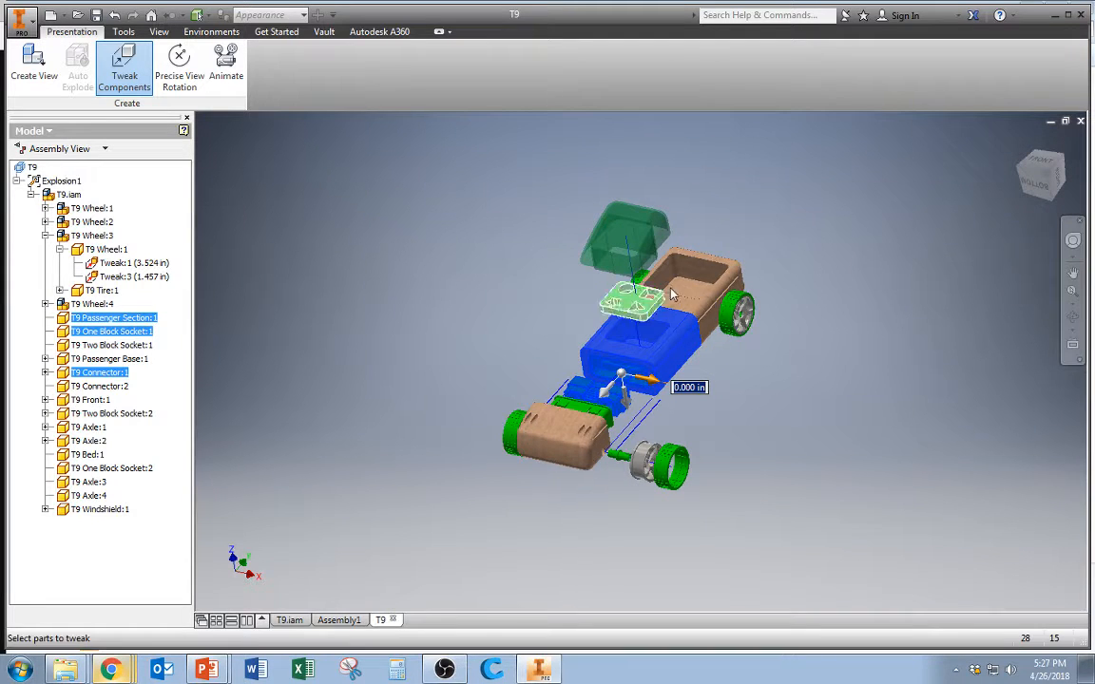
key(Escape)
Tweak T9 One Block Socket:1 about 0.87 in forward out of the passenger section's front recess.
click(630, 379)
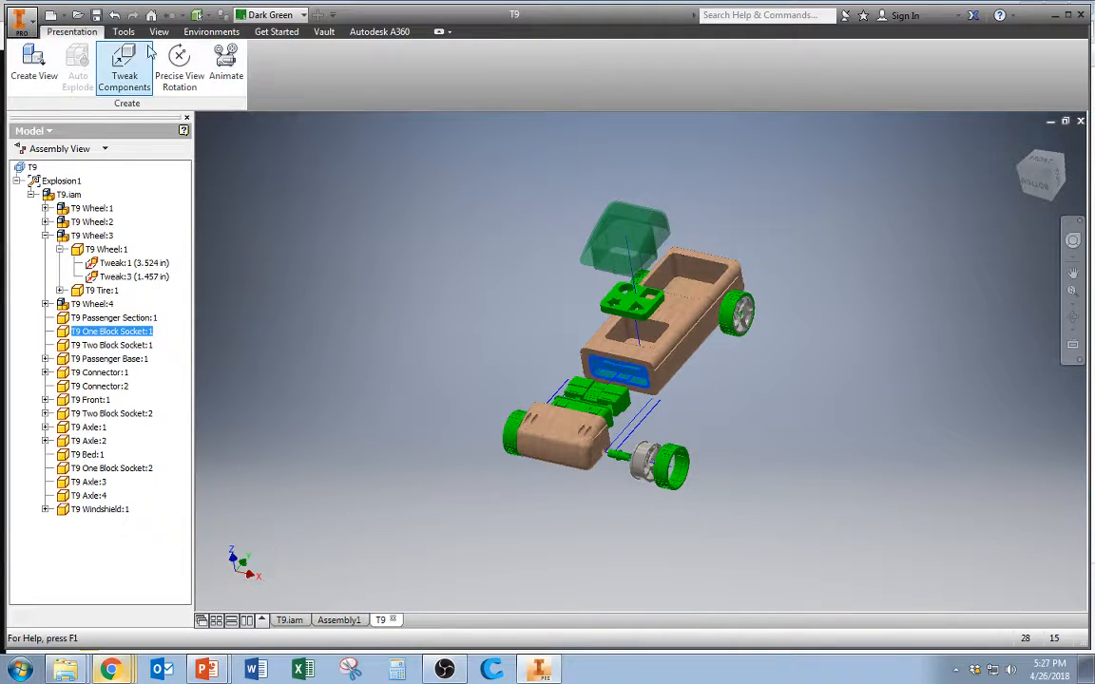
click(127, 67)
drag(627, 377, 596, 397)
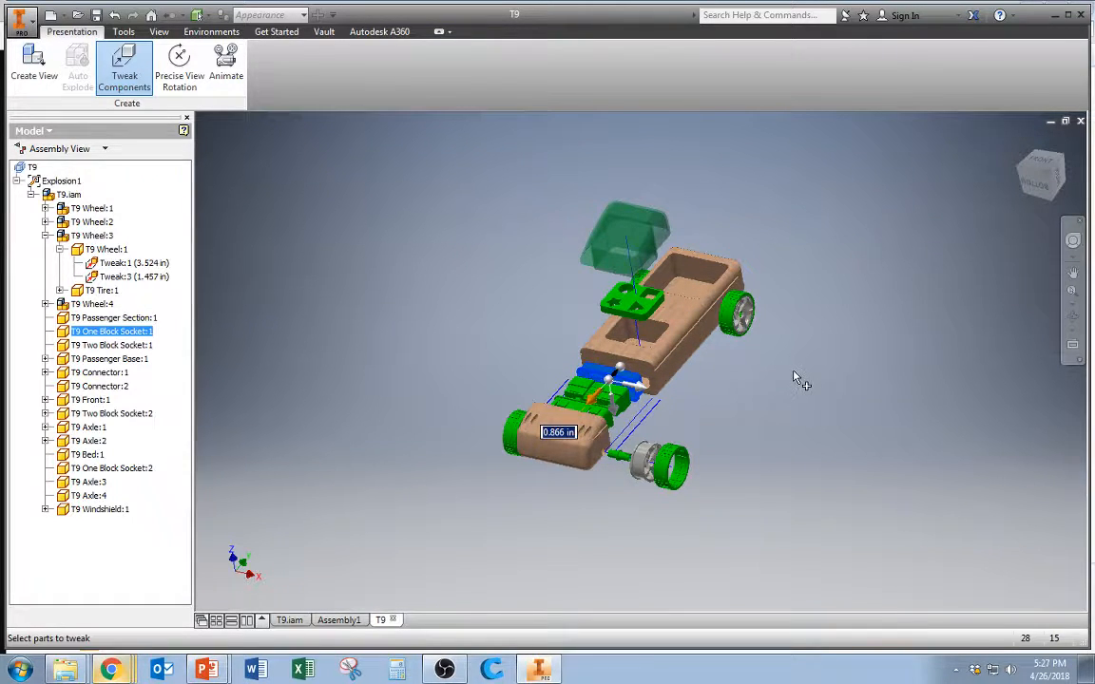
key(Escape)
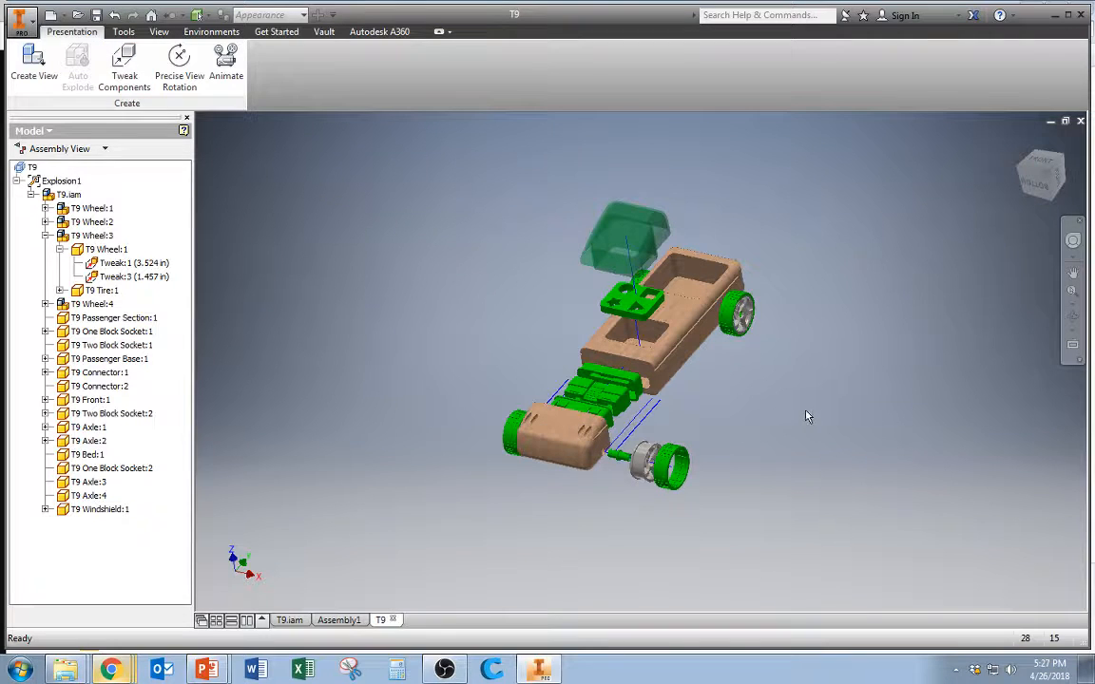
Tweak T9 Bed:1 together with its rear axles, wheels and tires backward, away from the passenger section.
click(123, 64)
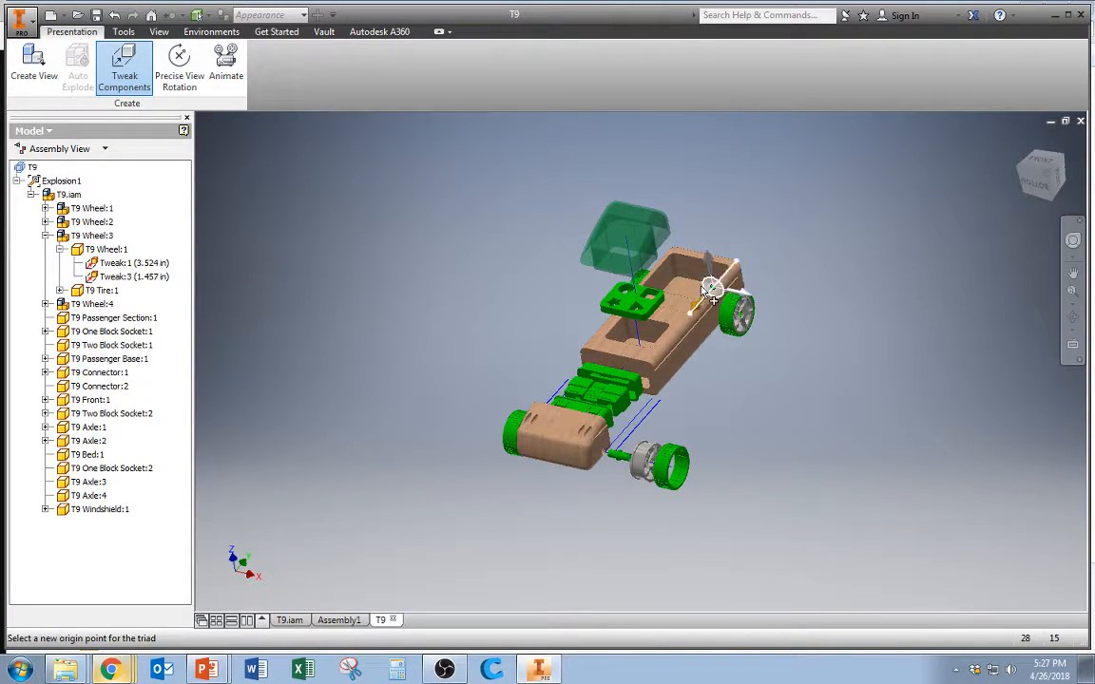
click(715, 302)
click(741, 318)
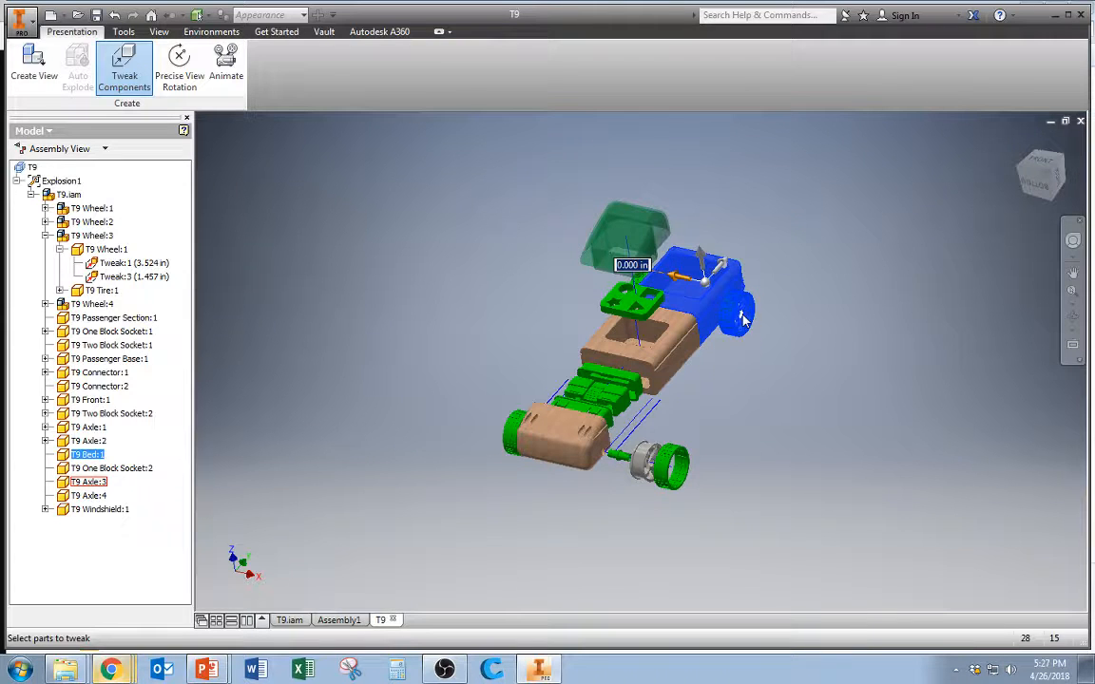
shift+middle_drag(725, 332, 586, 231)
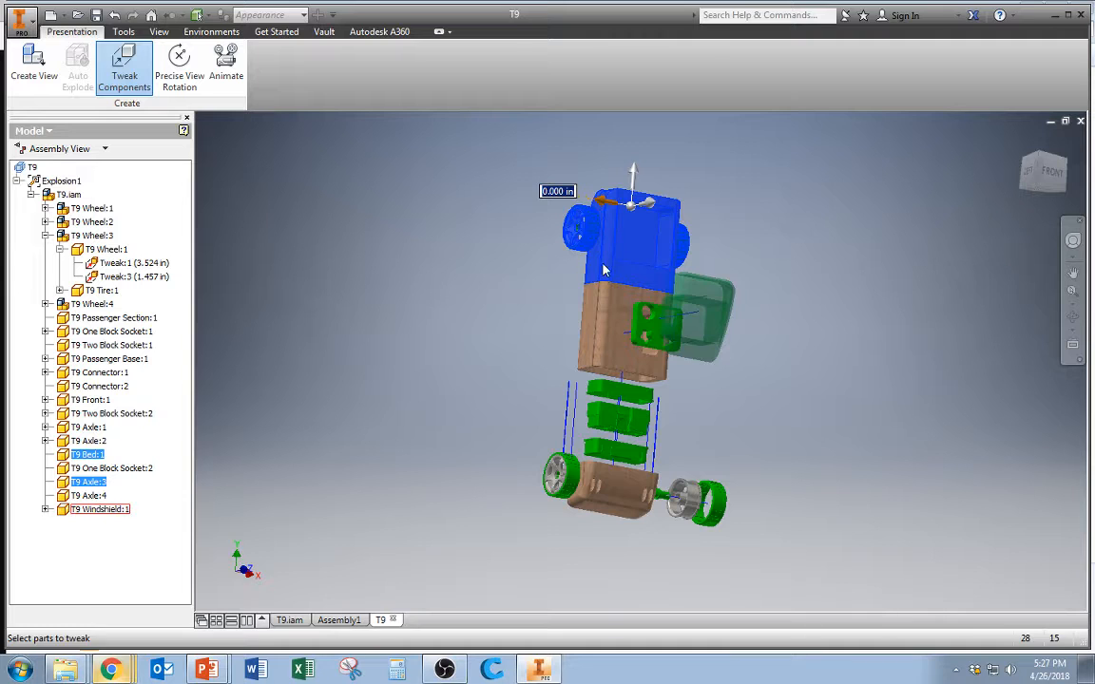
scroll(556, 224, down, 5)
scroll(556, 225, down, 3)
click(711, 298)
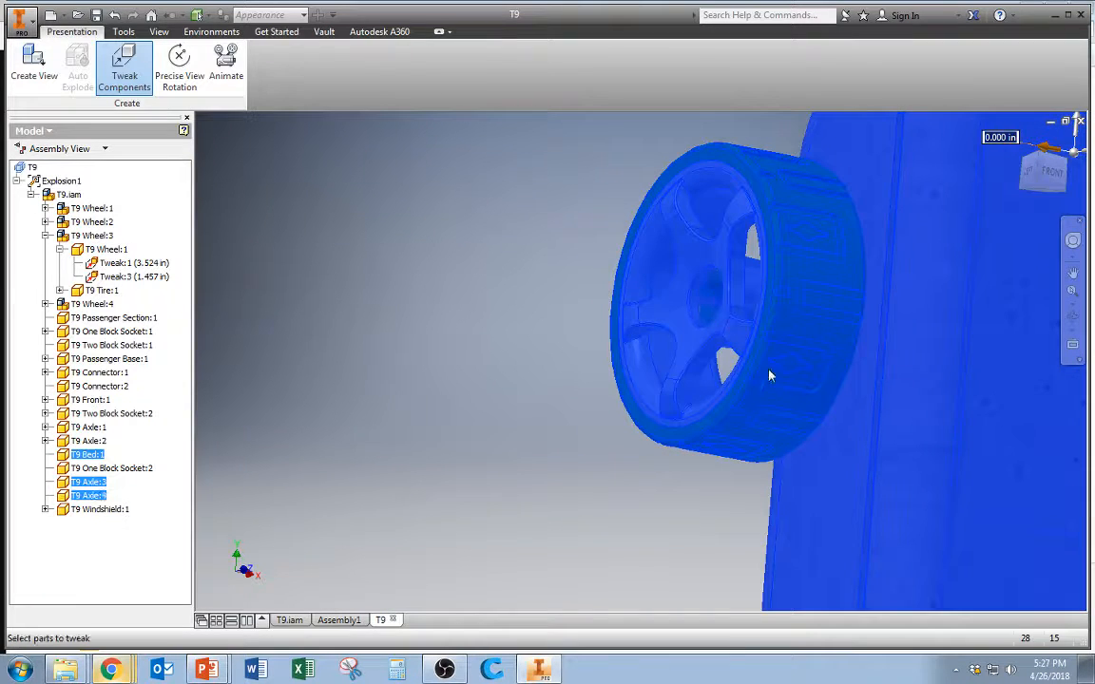
shift+middle_drag(771, 375, 749, 361)
scroll(749, 361, up, 3)
scroll(723, 354, up, 5)
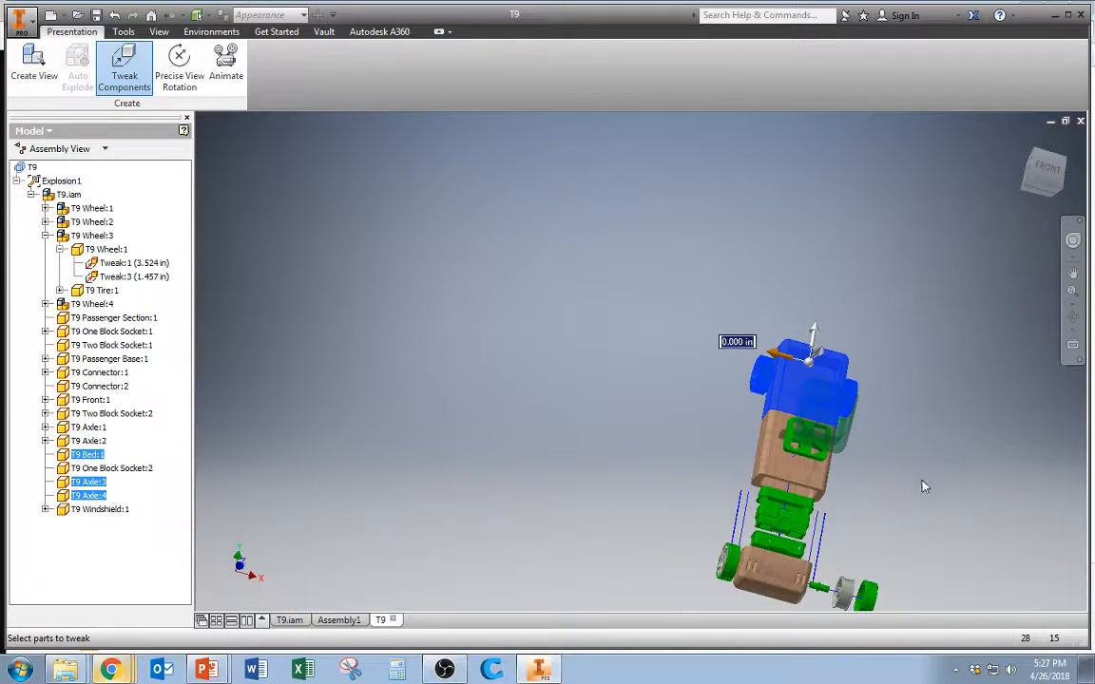
shift+middle_drag(830, 431, 828, 475)
shift+drag(827, 475, 855, 477)
shift+middle_drag(855, 476, 855, 475)
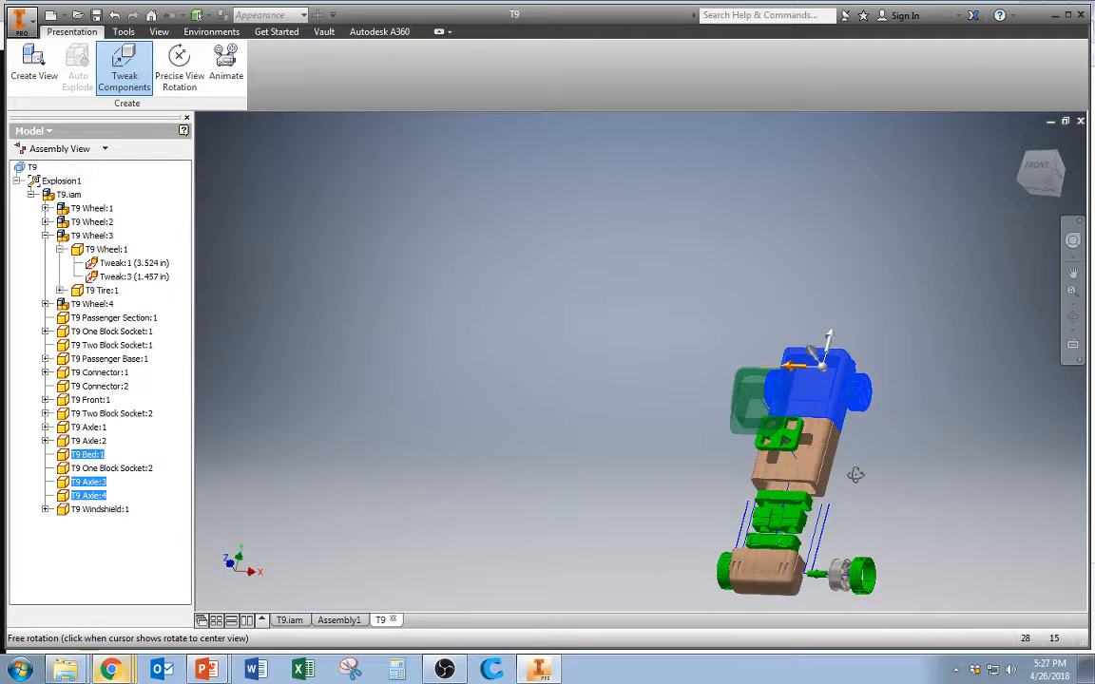
scroll(837, 437, up, 3)
drag(842, 373, 867, 338)
click(816, 275)
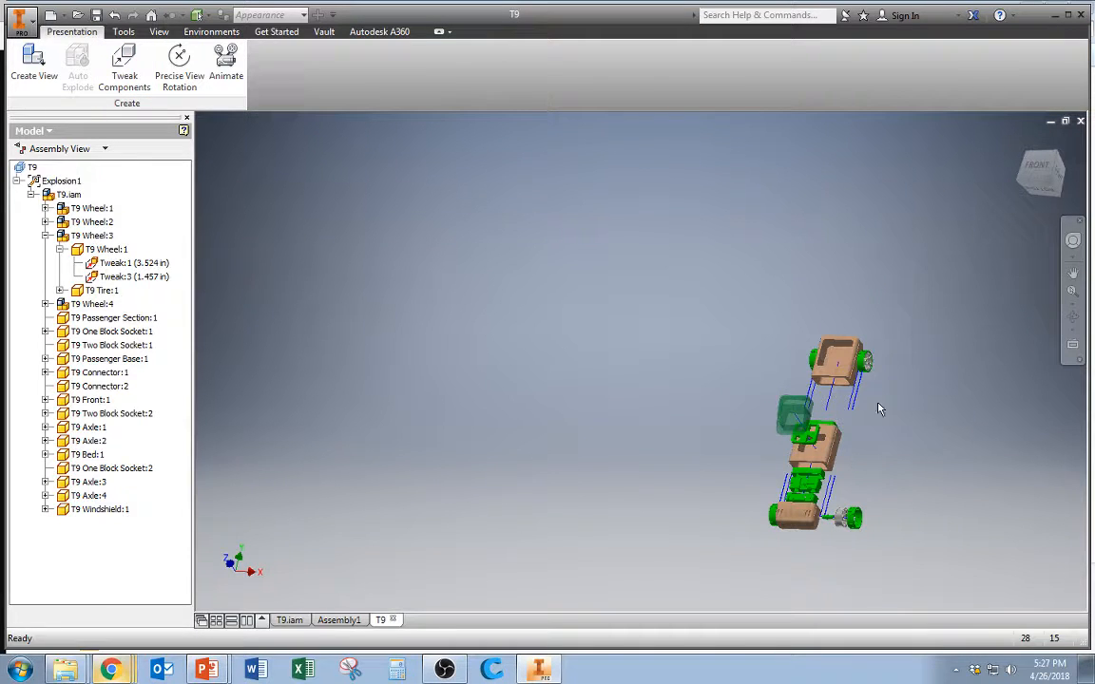
scroll(870, 366, up, 3)
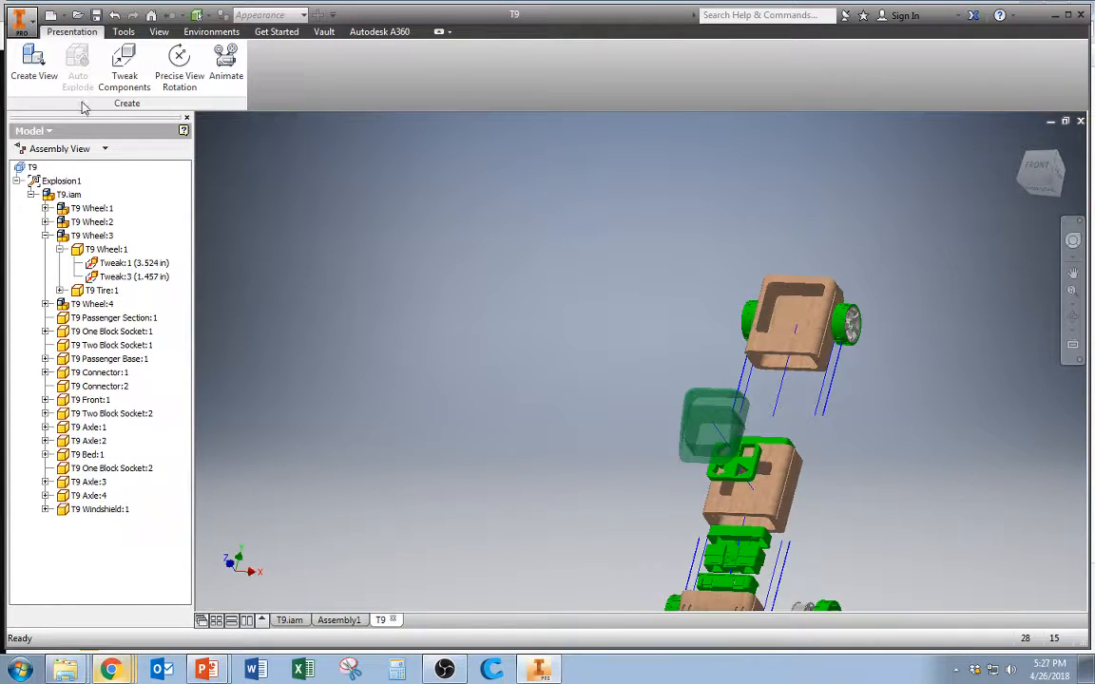
click(125, 67)
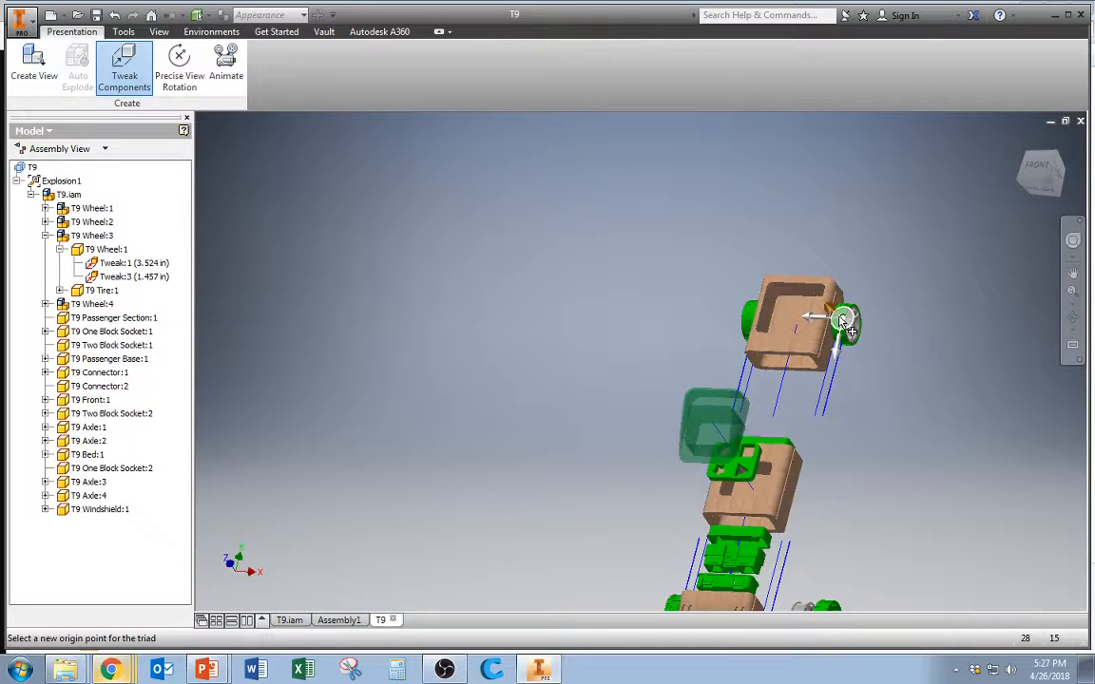
click(843, 324)
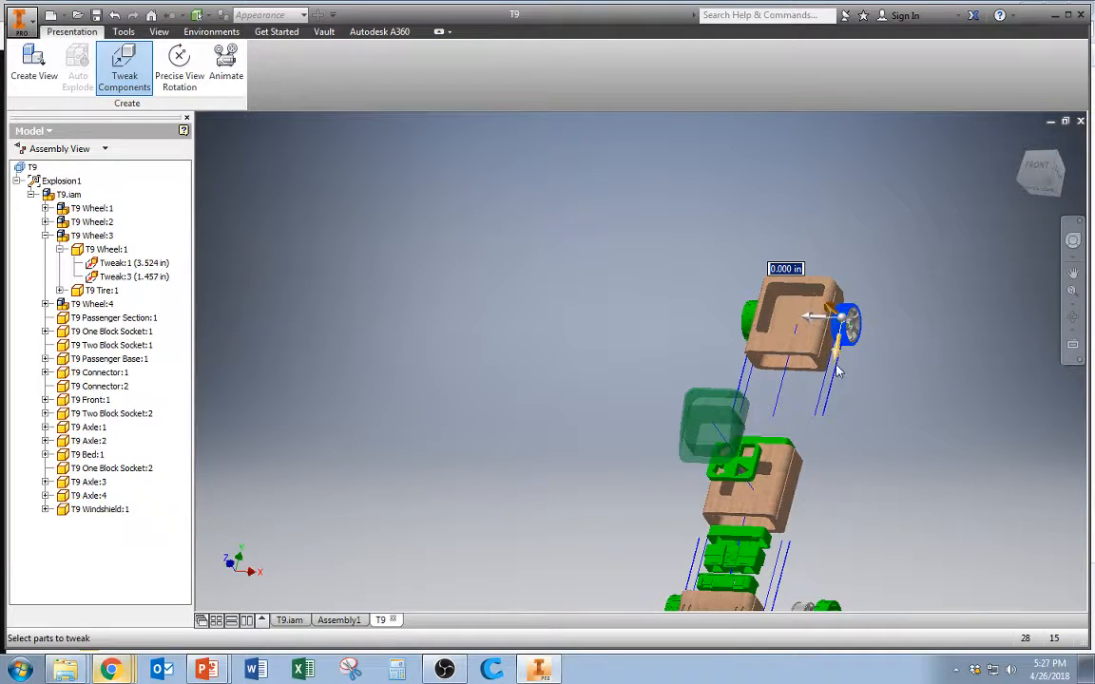
scroll(839, 373, up, 2)
scroll(836, 394, down, 6)
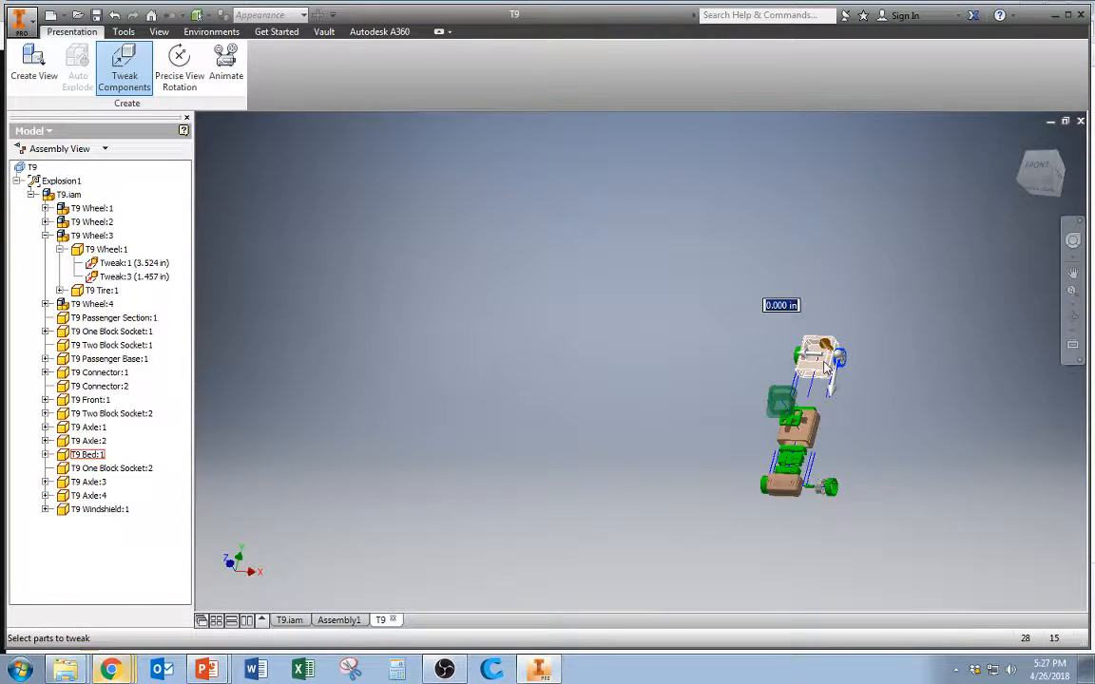
drag(808, 355, 826, 359)
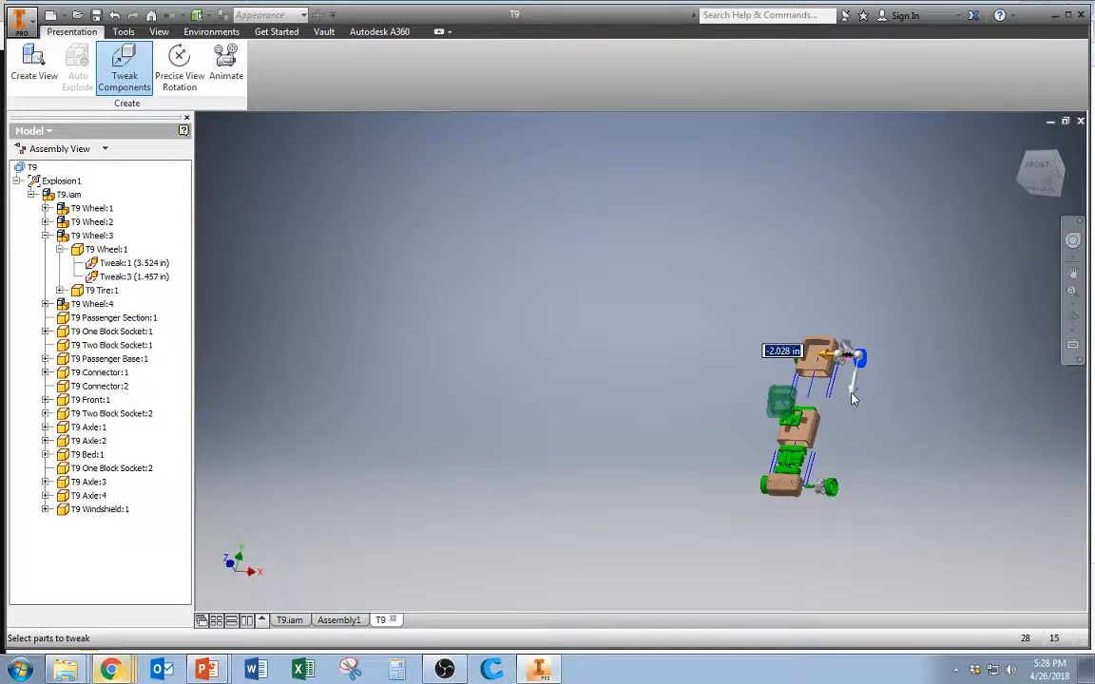
click(823, 432)
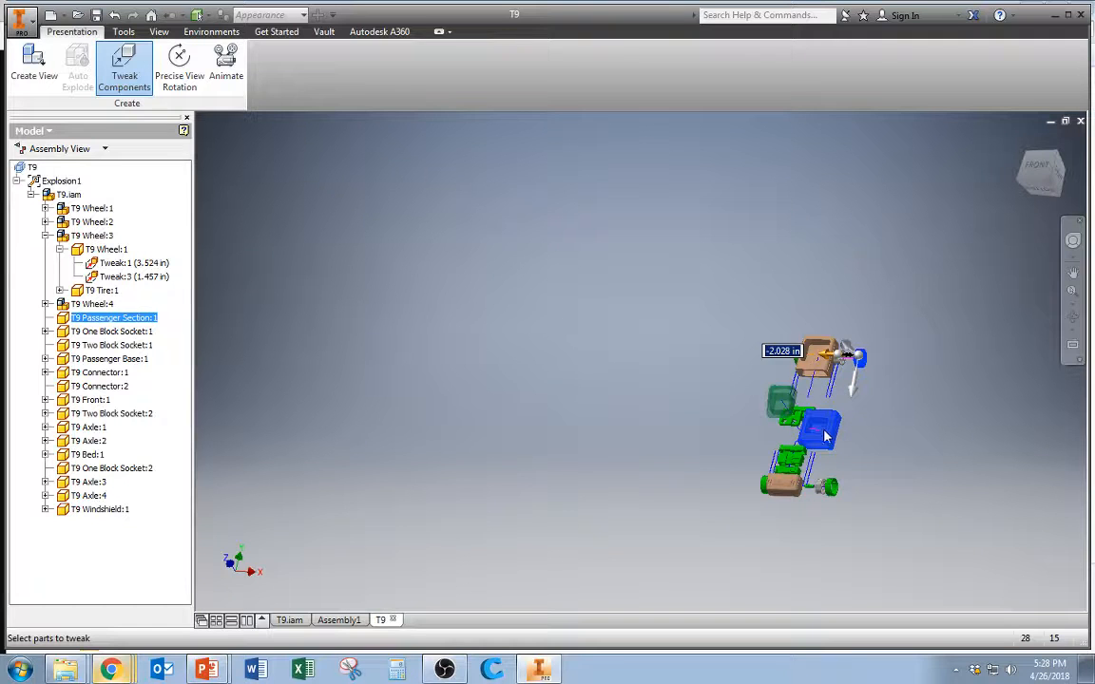
key(Escape)
Check the tweak distances listed for the exploded front wheel's T9 Tire:1.
scroll(860, 399, down, 5)
scroll(863, 431, up, 4)
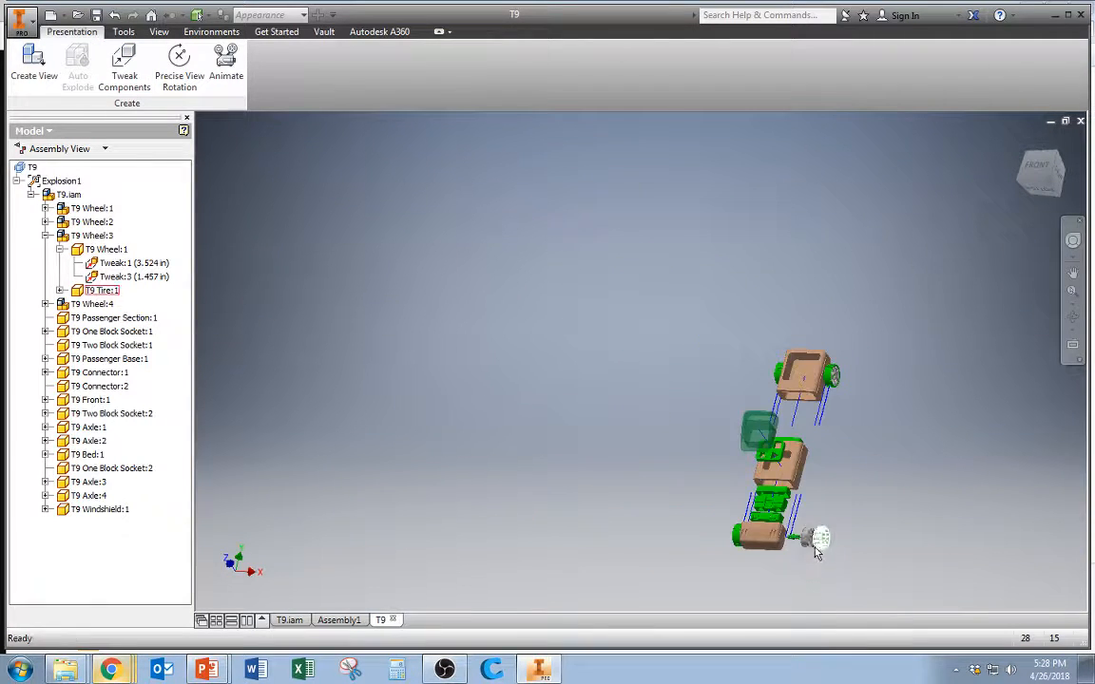
click(820, 545)
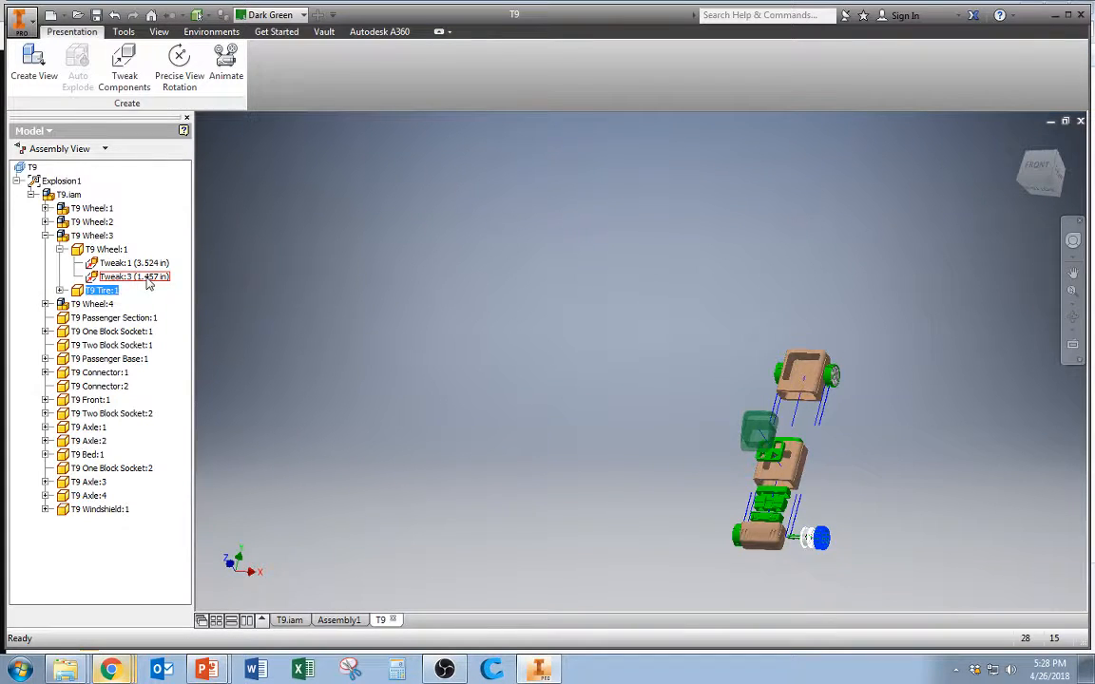
click(60, 290)
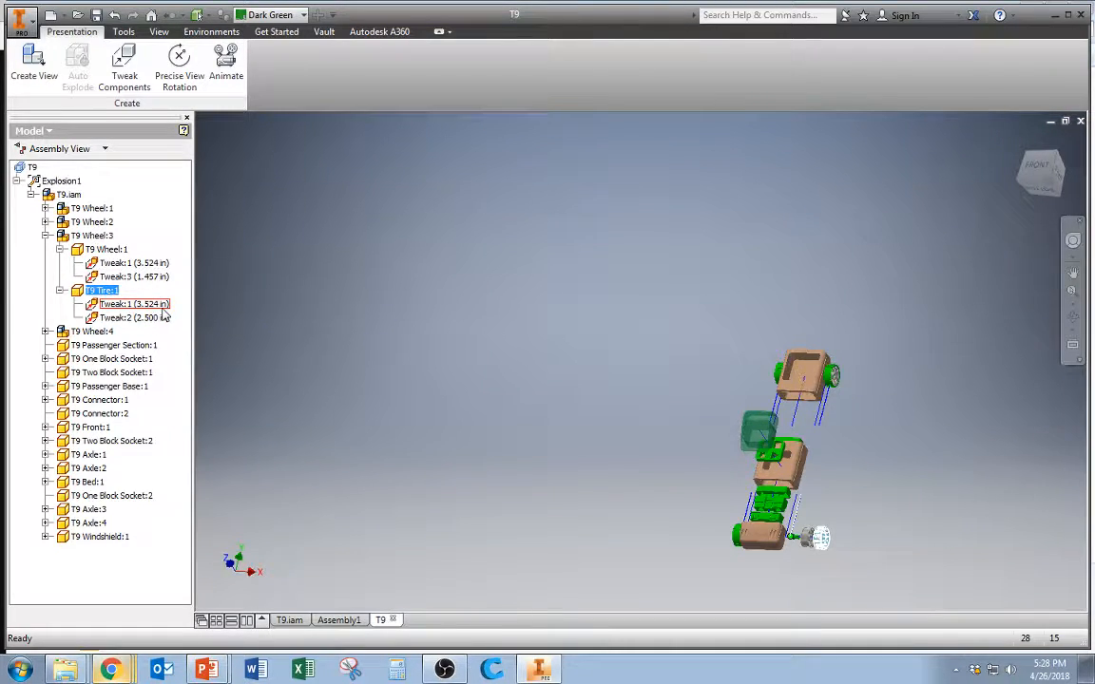
scroll(833, 378, up, 5)
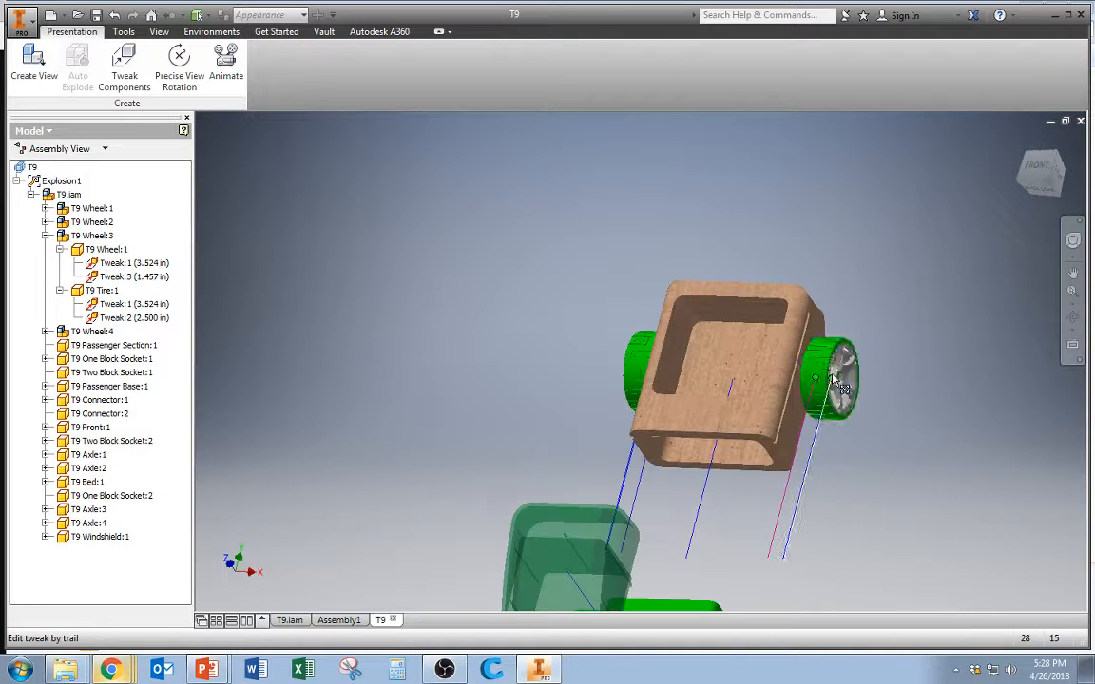
click(836, 380)
key(t)
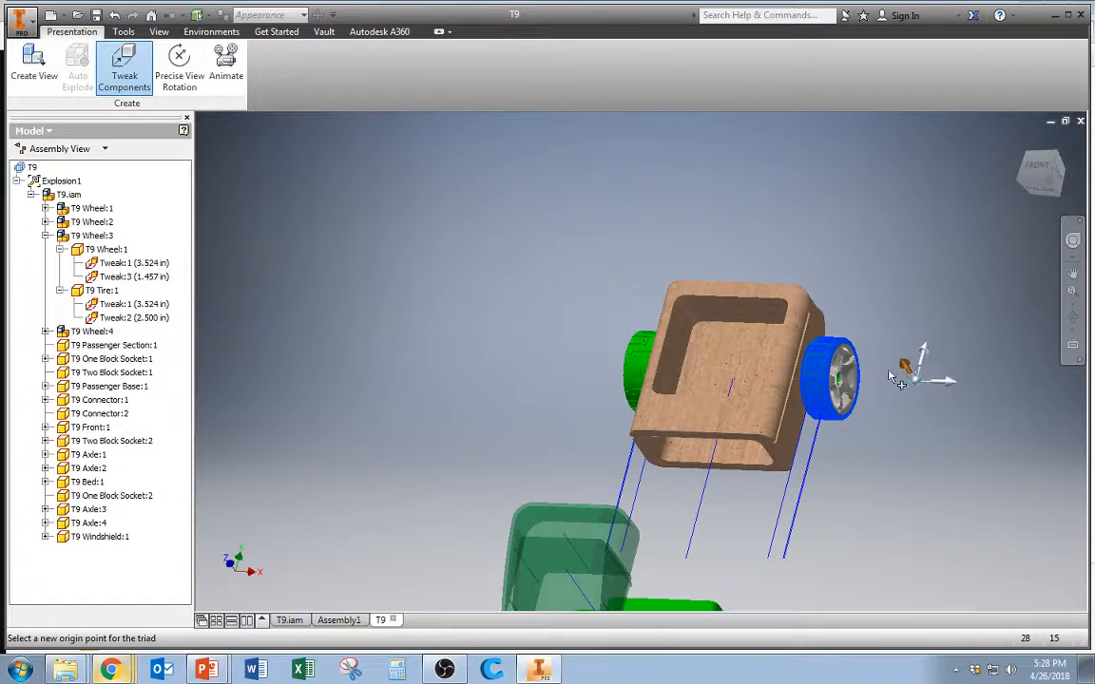
click(820, 359)
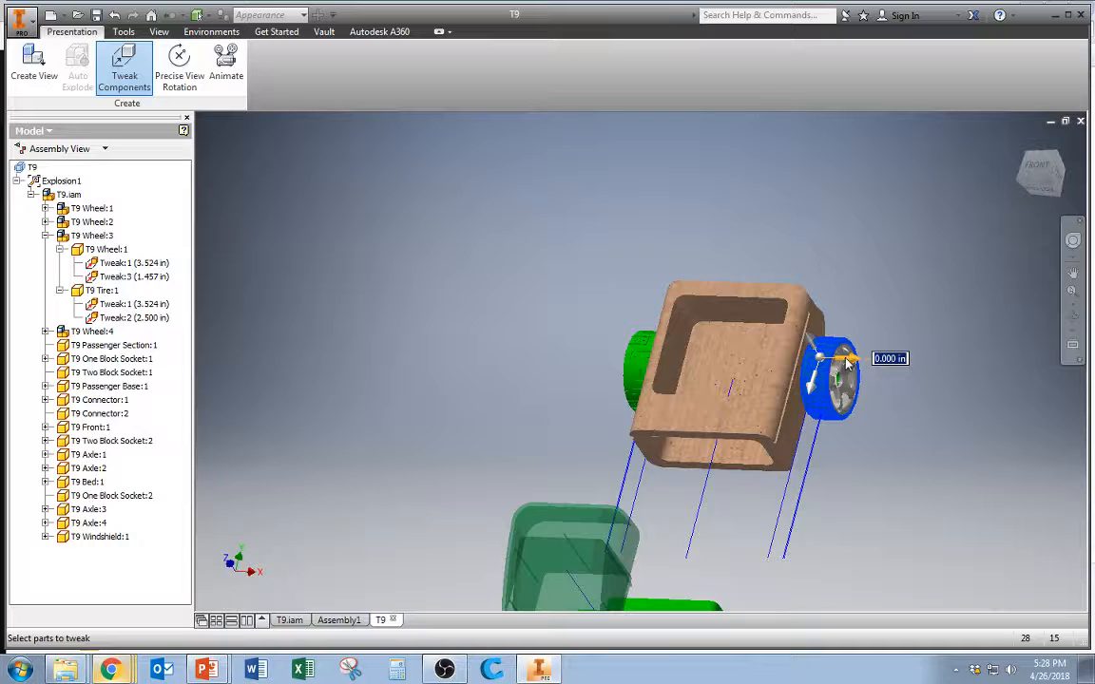
text(3.5)
key(Return)
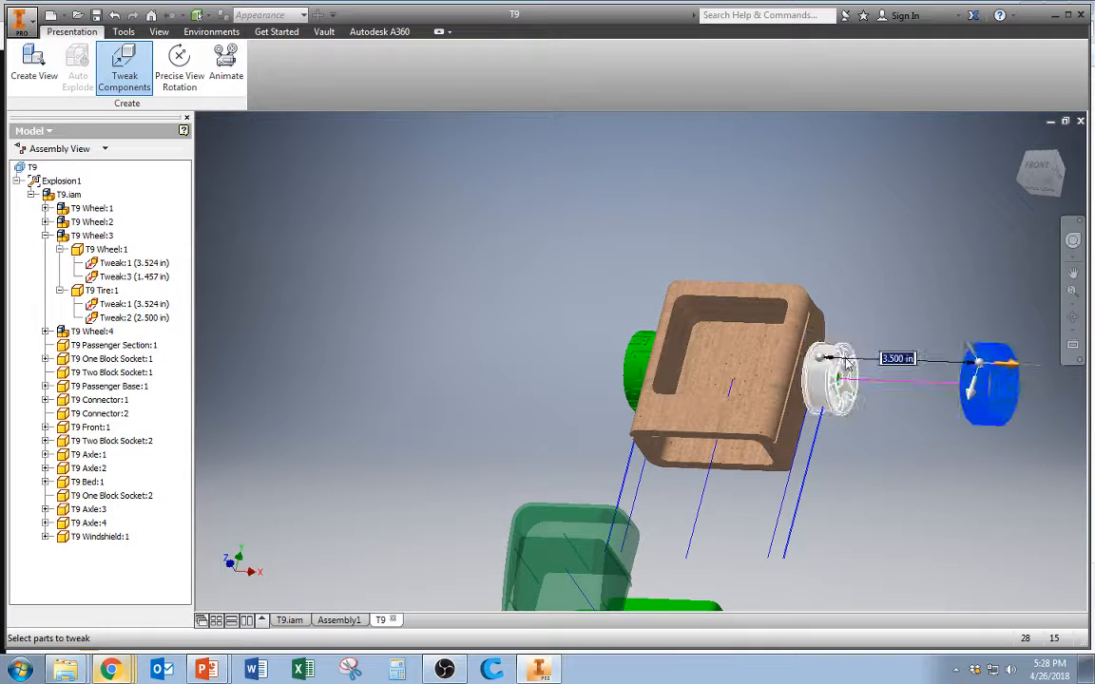
scroll(827, 418, down, 3)
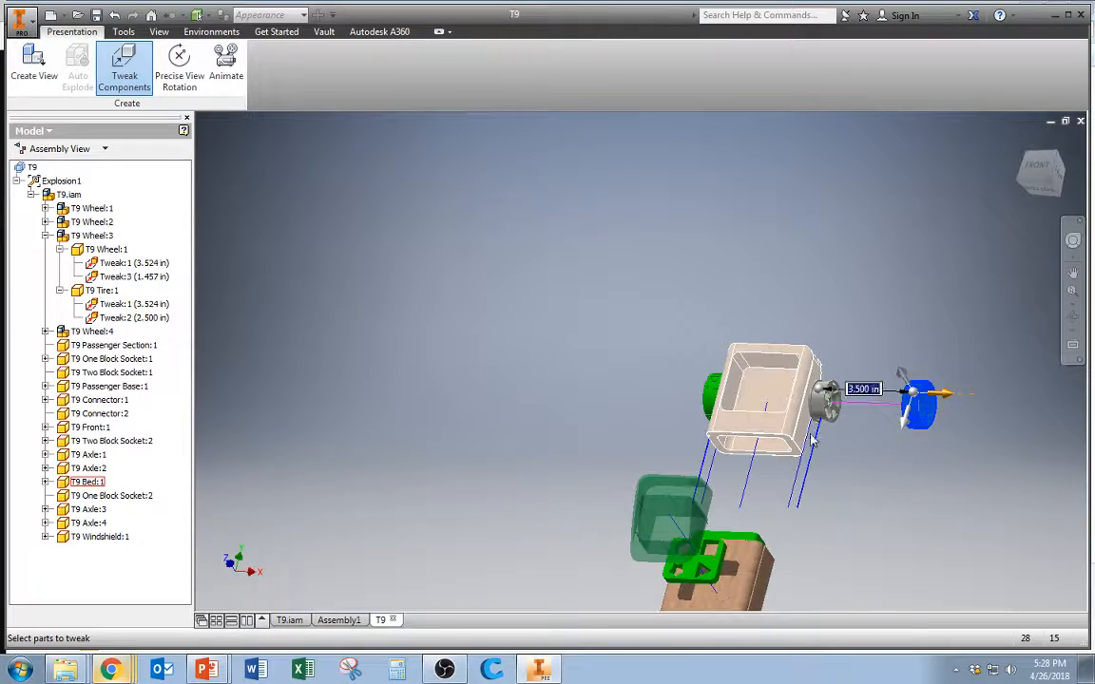
scroll(826, 473, down, 2)
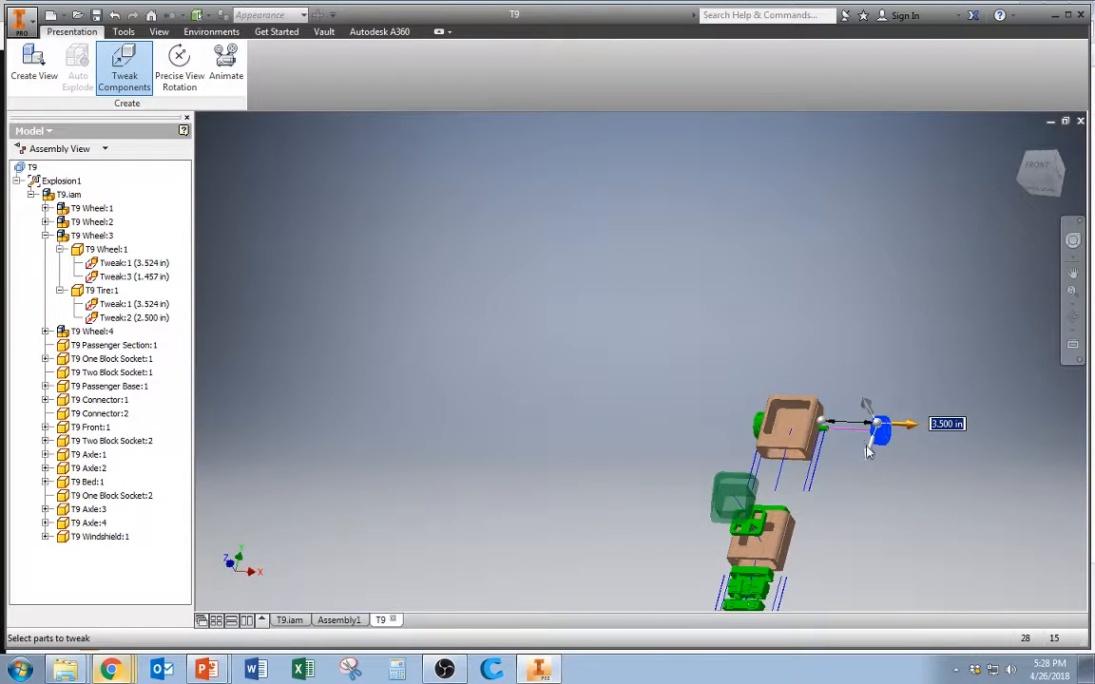
key(Escape)
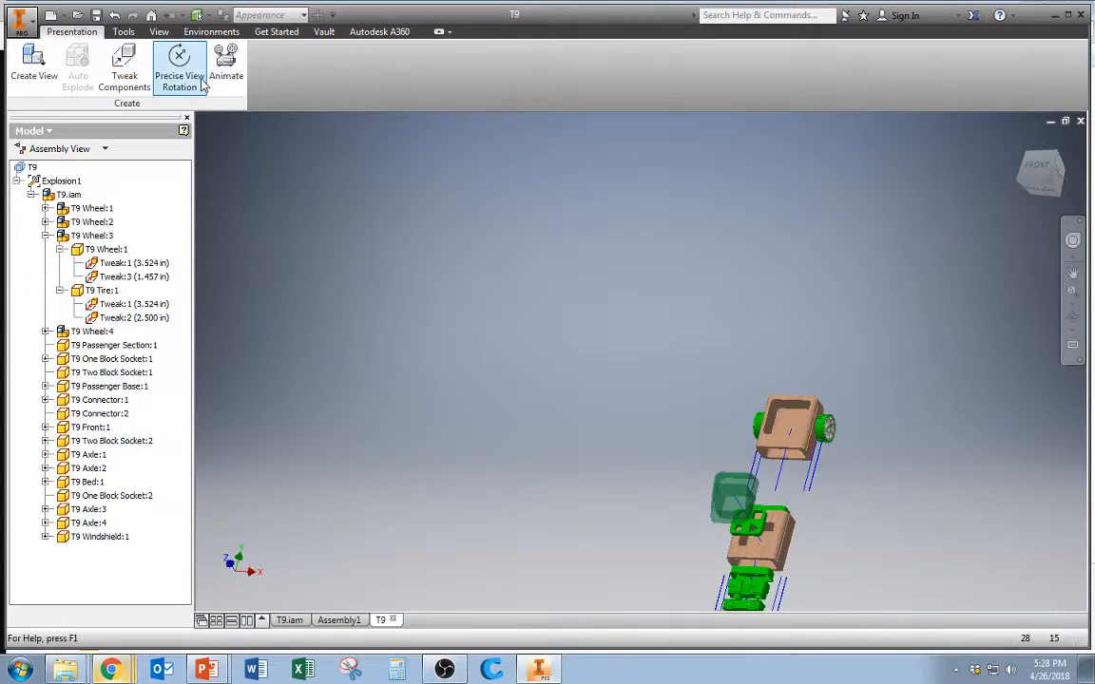
click(136, 74)
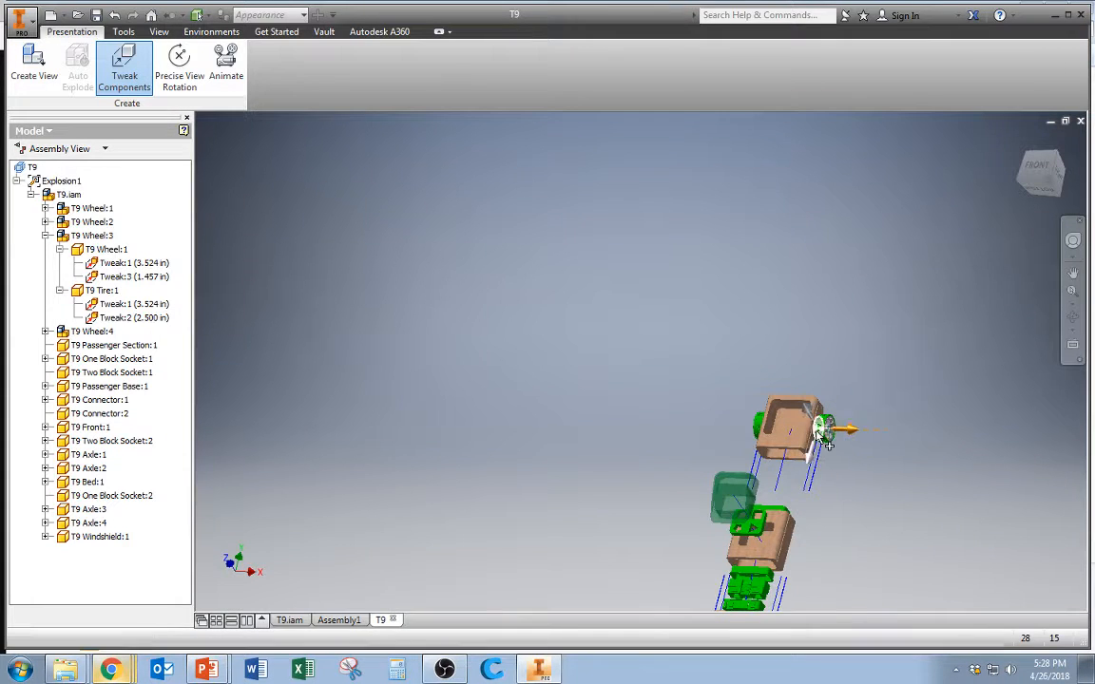
scroll(846, 423, up, 2)
click(835, 426)
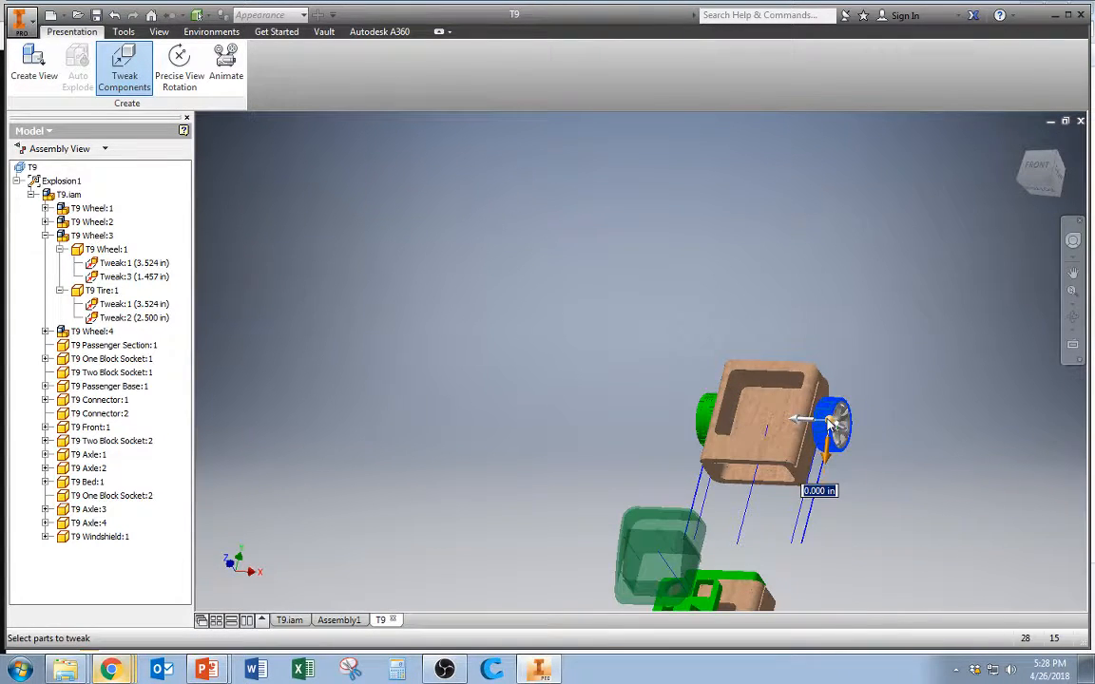
text(3.5)
key(Return)
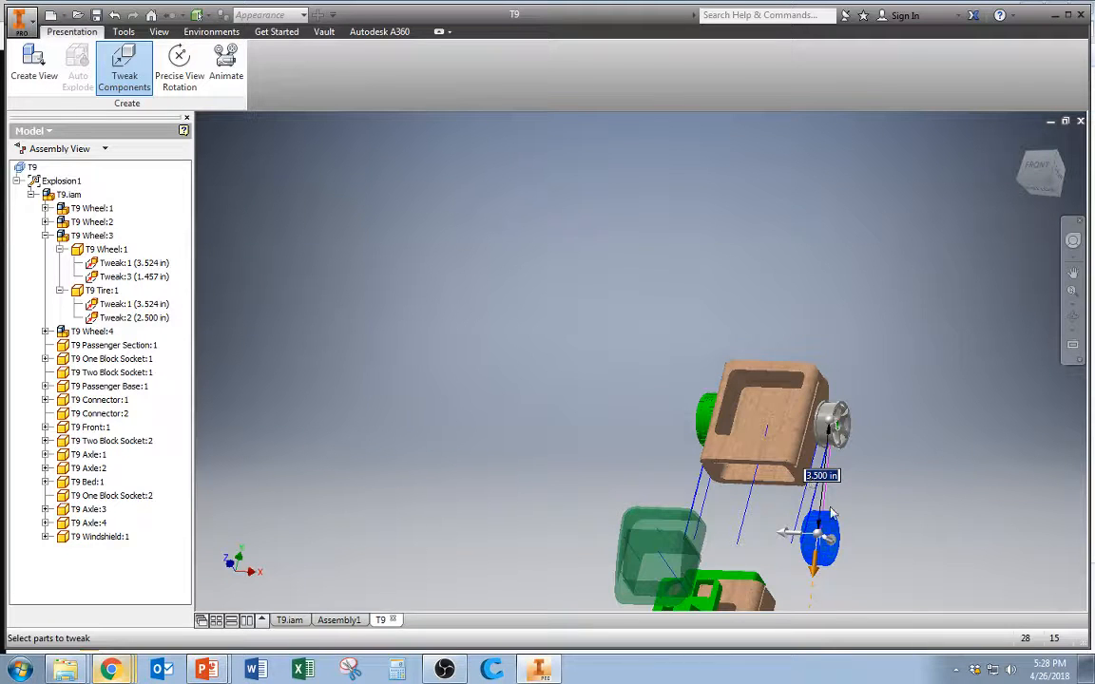
key(Escape)
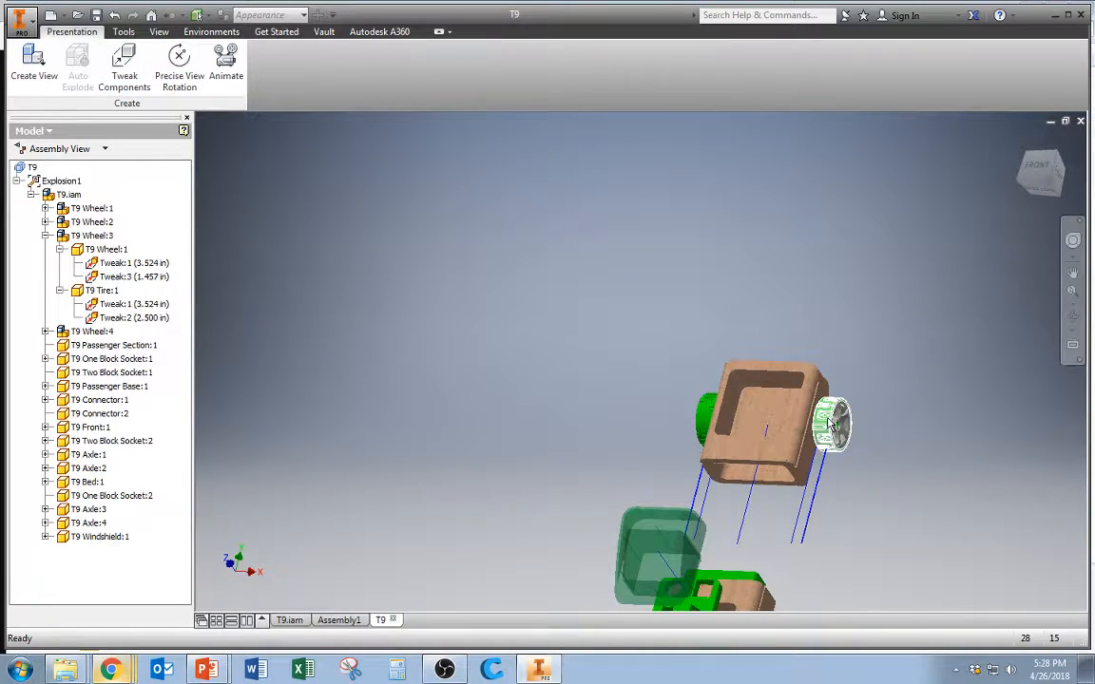
Tweak the rear tire outward along the axle by -3.5 in, on the same side as the exploded front wheel.
click(825, 426)
click(142, 71)
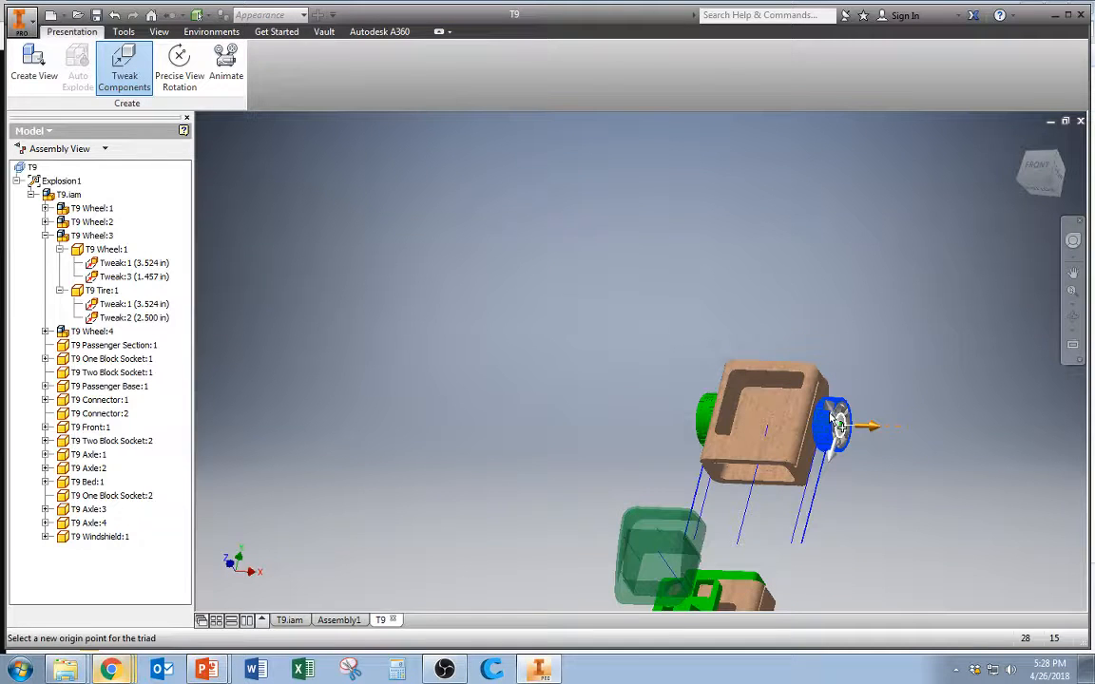
click(829, 424)
drag(829, 424, 863, 430)
text(3.5)
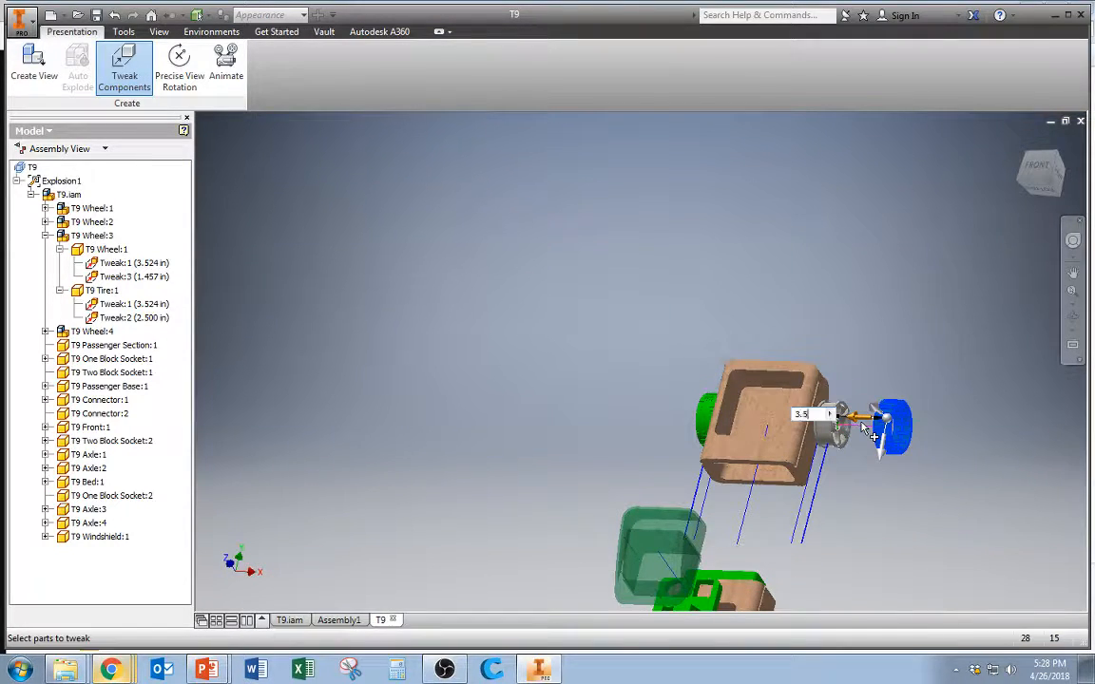
key(Return)
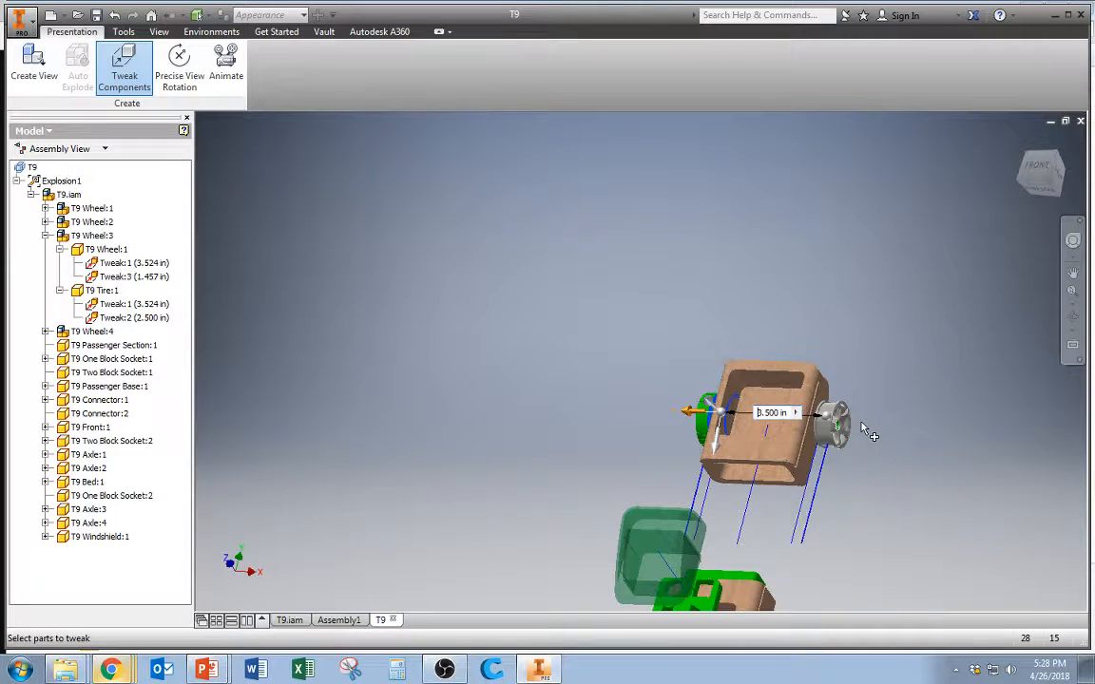
text(-)
key(Return)
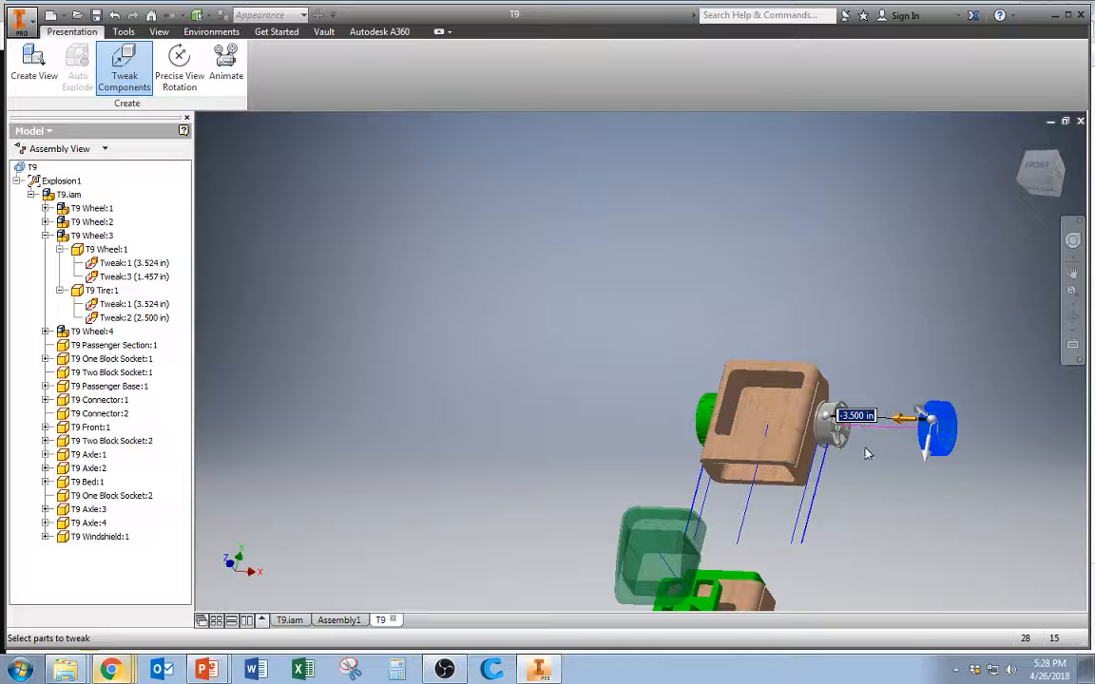
key(Escape)
Tweak the rear wheel rim outward along the axle by -2.5 in, toward the separated rear tire.
scroll(819, 507, down, 5)
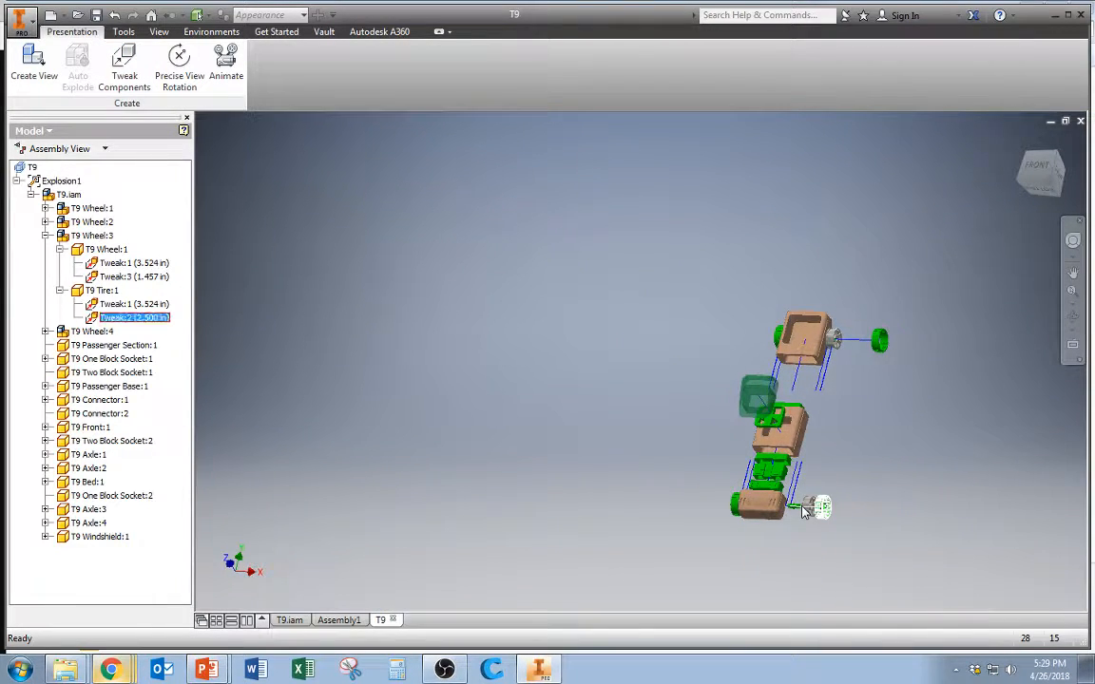
key(t)
click(837, 342)
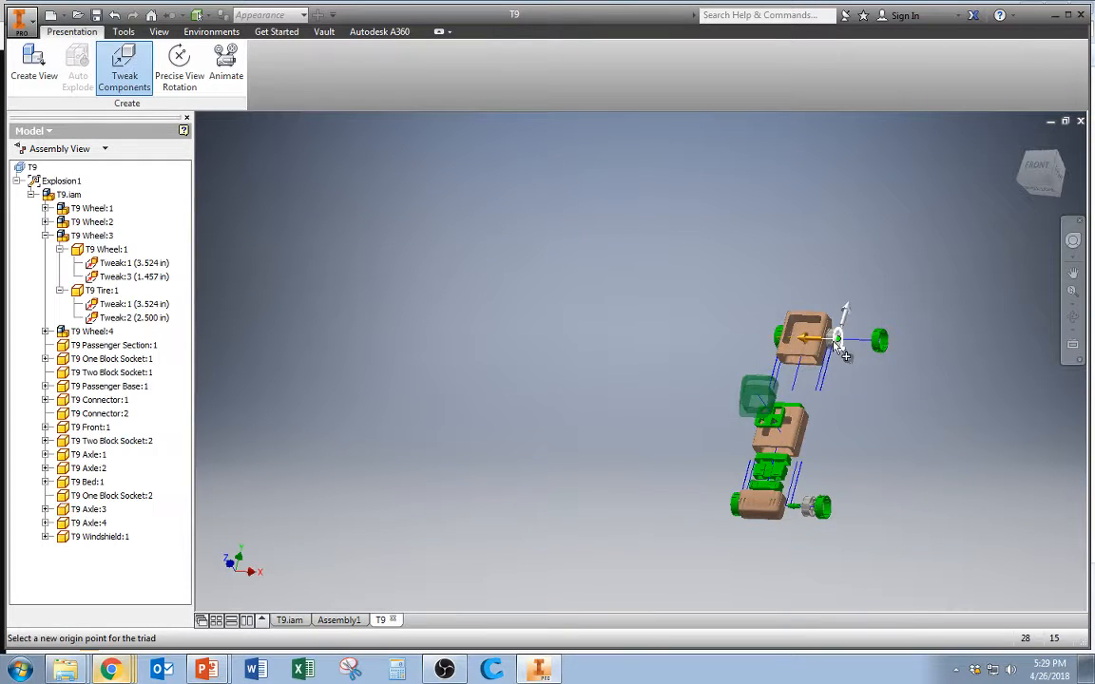
click(813, 340)
drag(812, 340, 832, 343)
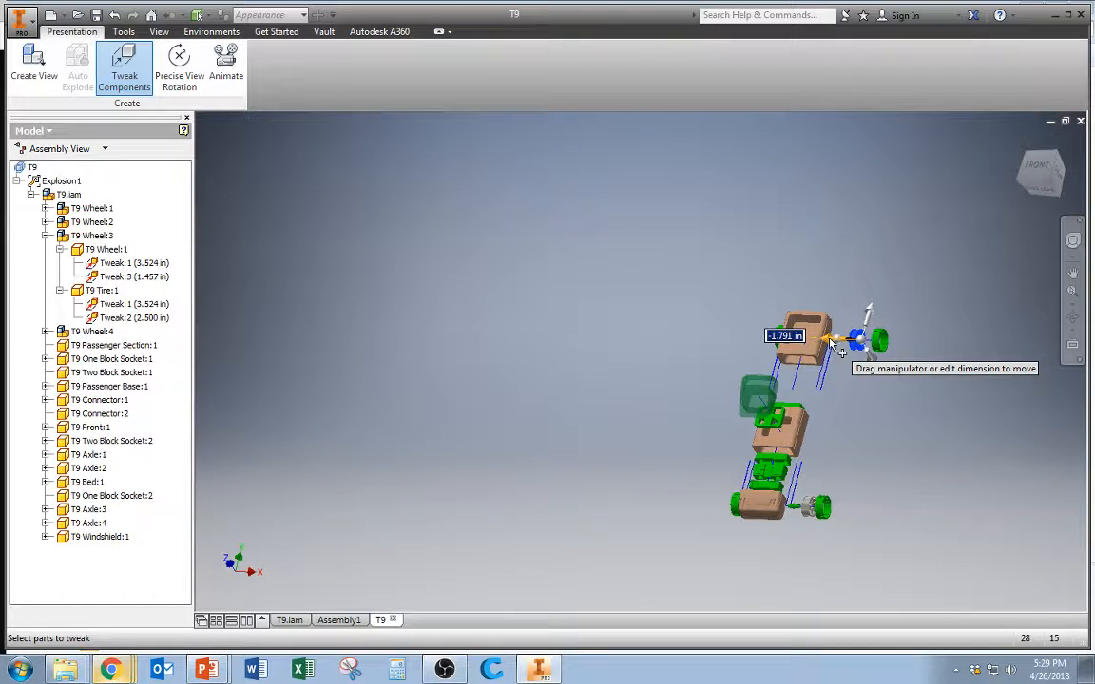
text(-2.5)
key(Return)
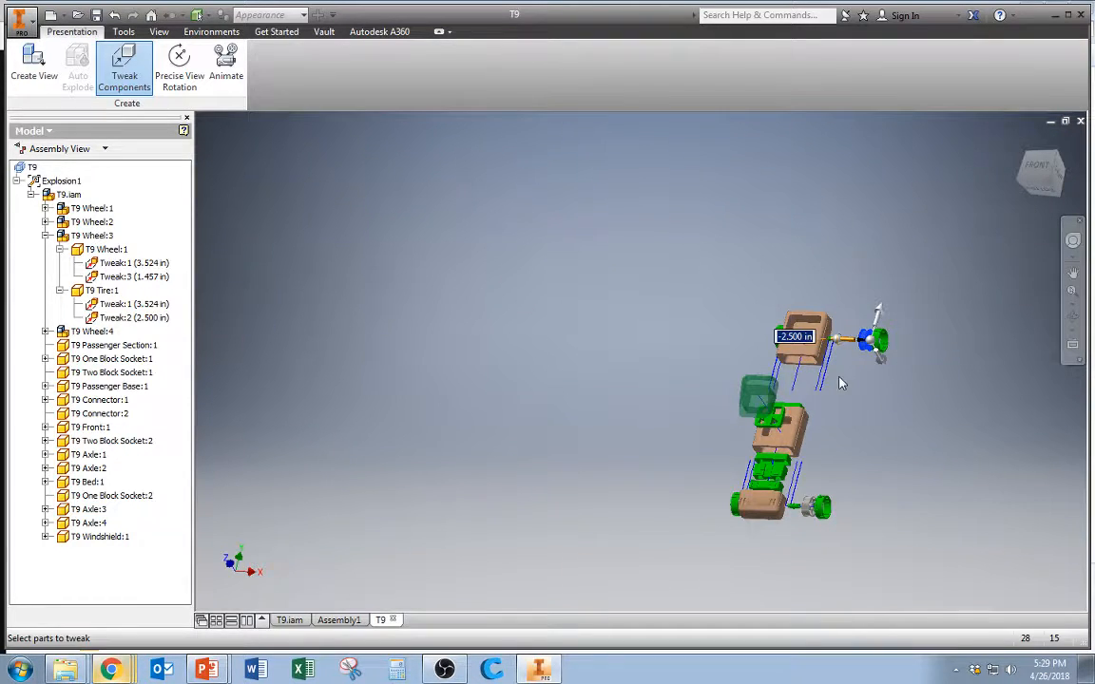
Tweak T9 Axle:3 outward along its axis, between the bed and the separated rear wheel rim.
key(Escape)
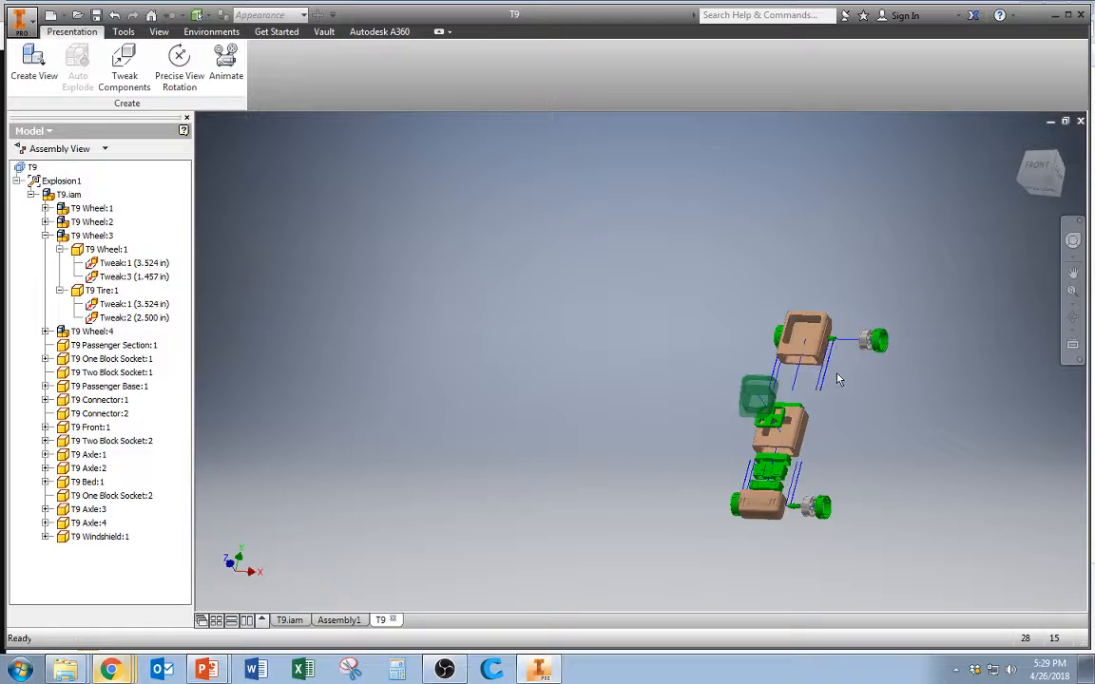
scroll(834, 377, down, 3)
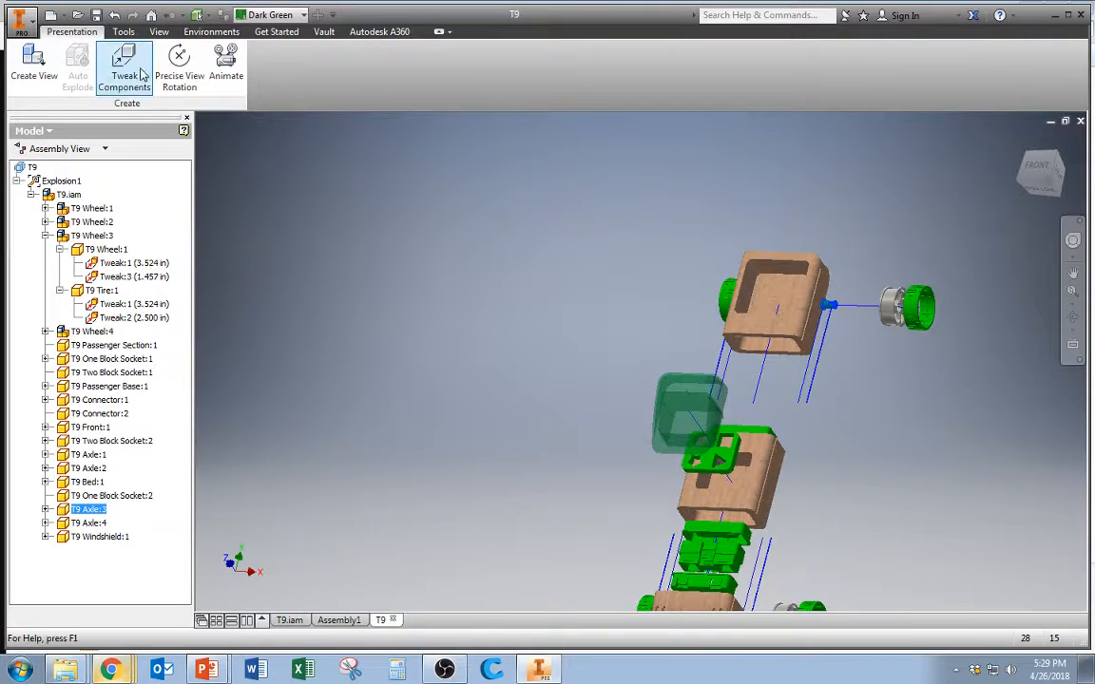
click(124, 68)
click(836, 311)
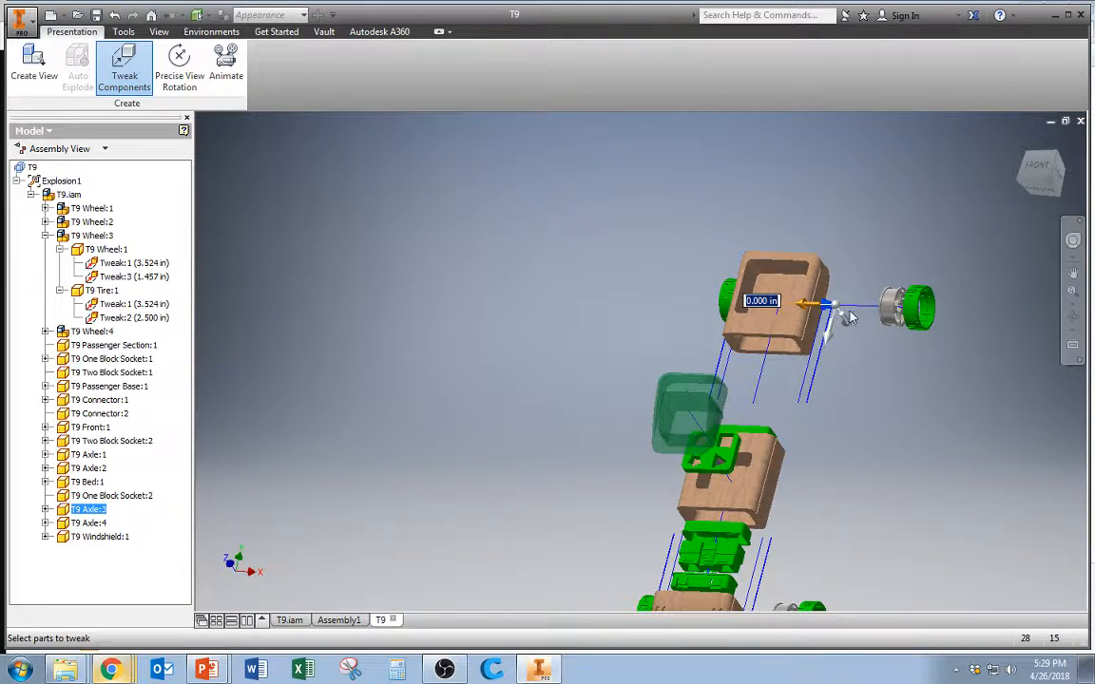
drag(823, 310, 853, 321)
scroll(924, 506, up, 5)
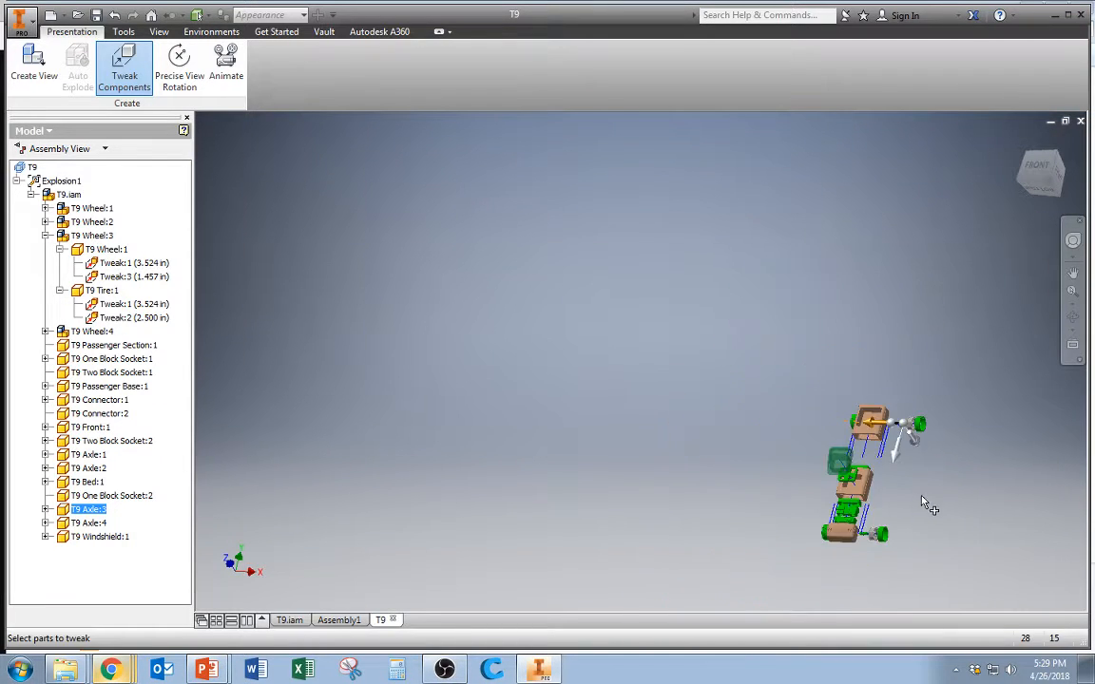
scroll(929, 509, down, 3)
key(Escape)
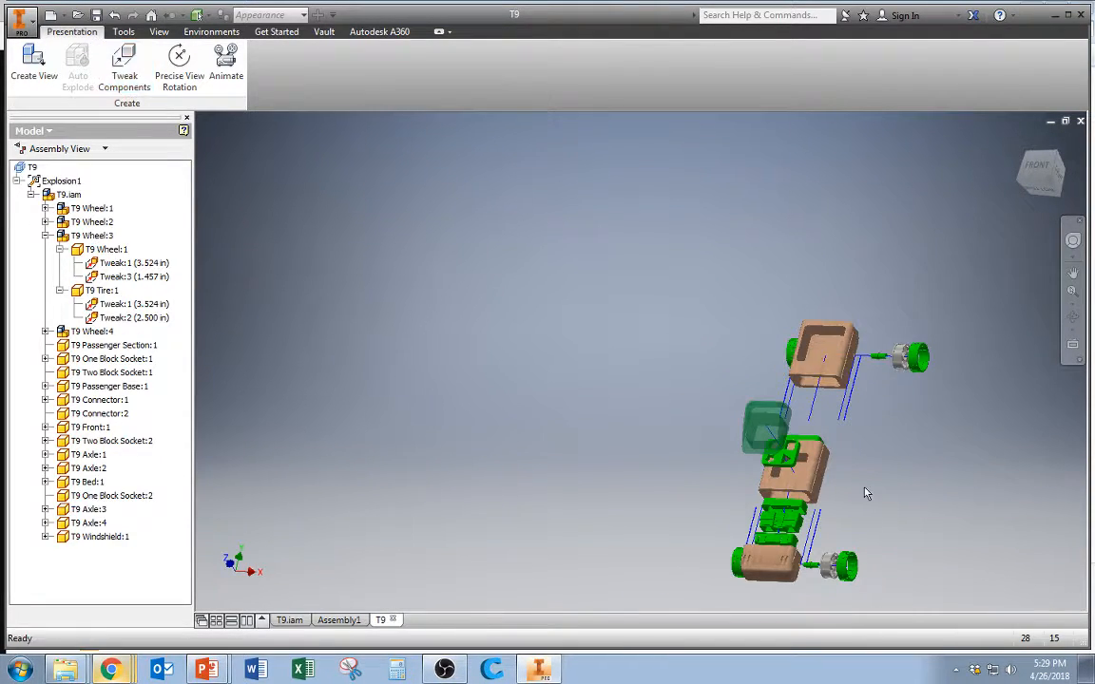
Examine the exploded car from several angles, including the socket at the rear of the passenger section.
mouse_move(860, 487)
shift+middle_down()
mouse_move(840, 448)
mouse_move(823, 462)
mouse_move(855, 467)
shift+middle_up()
scroll(856, 467, down, 5)
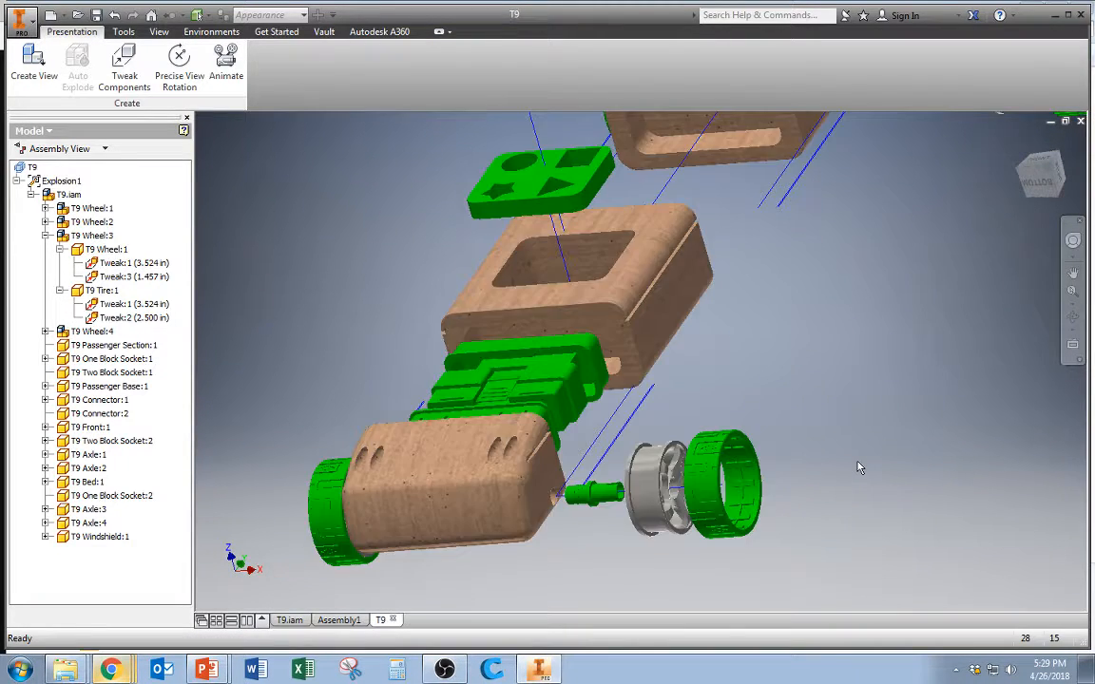
scroll(858, 468, up, 5)
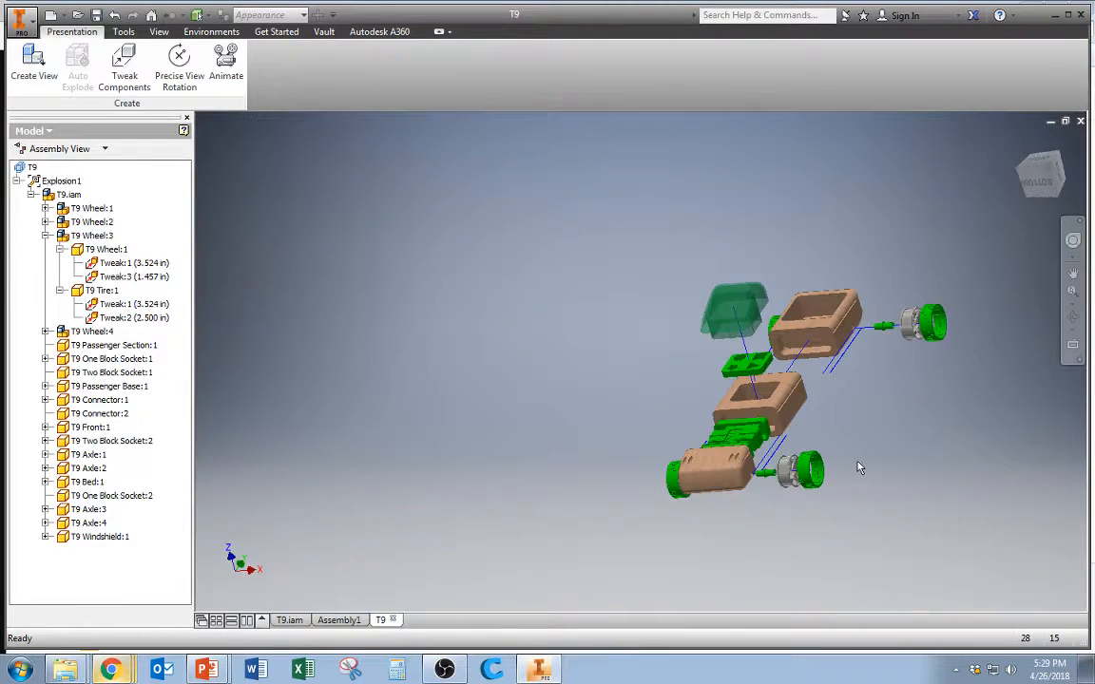
click(1047, 167)
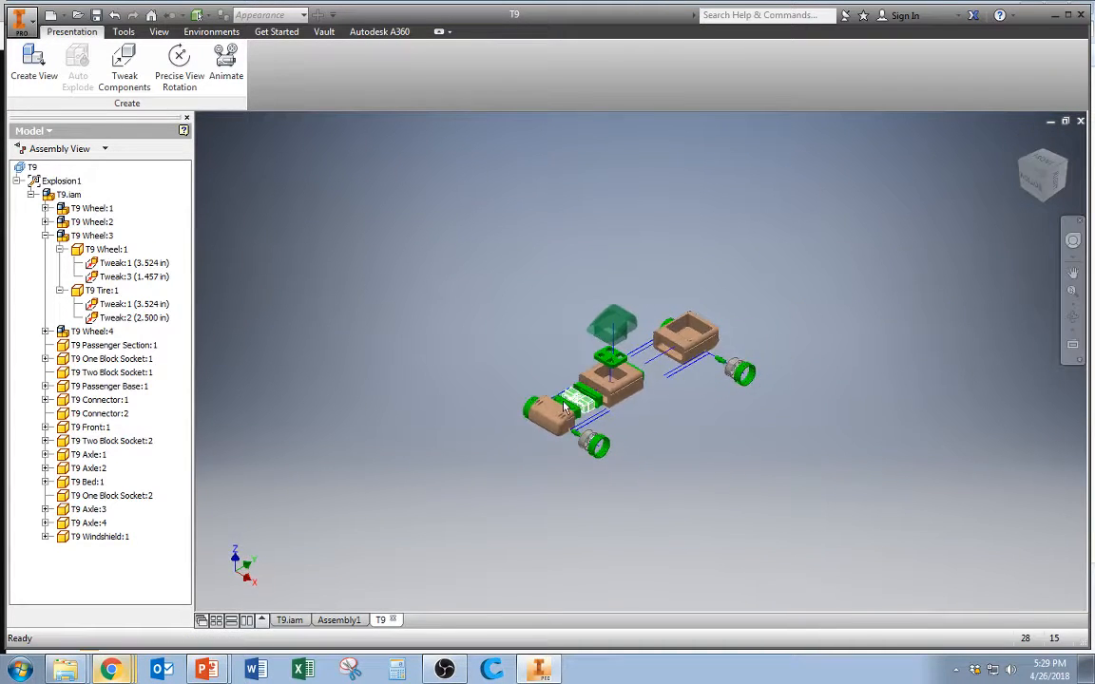
scroll(579, 398, down, 3)
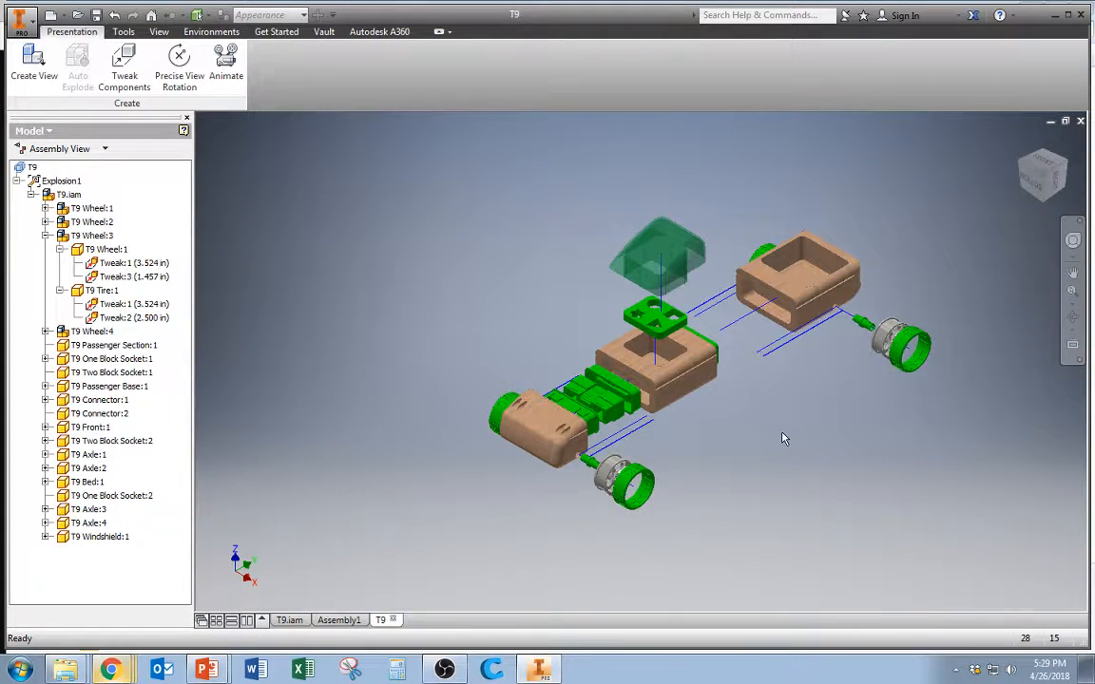
shift+middle_drag(903, 479, 812, 498)
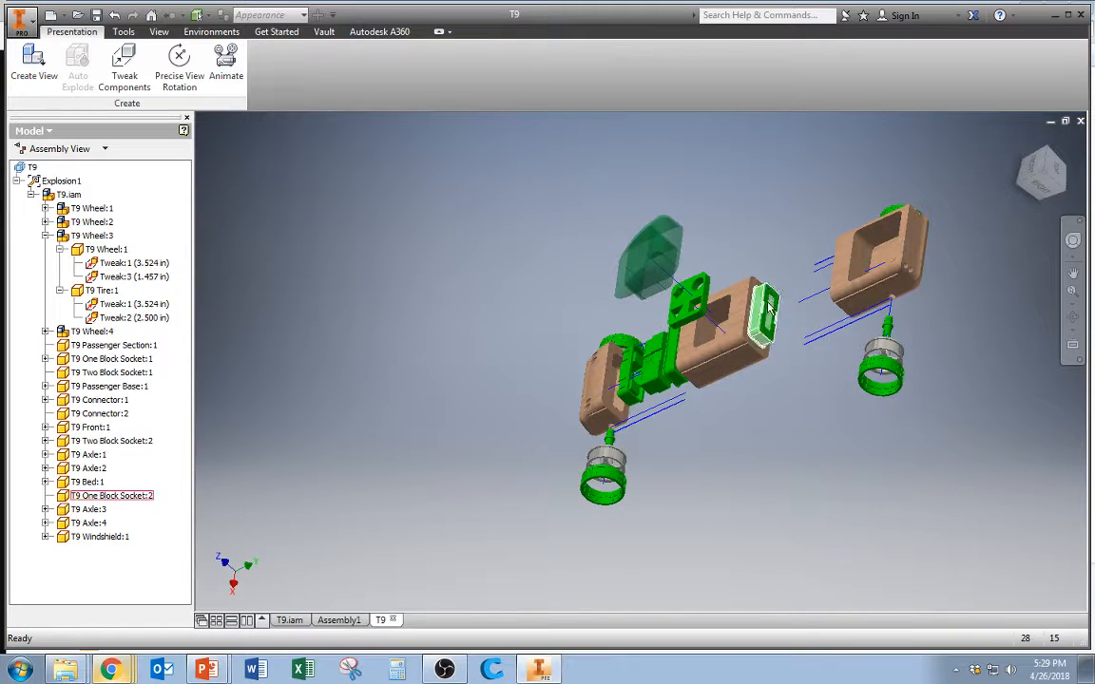
click(125, 65)
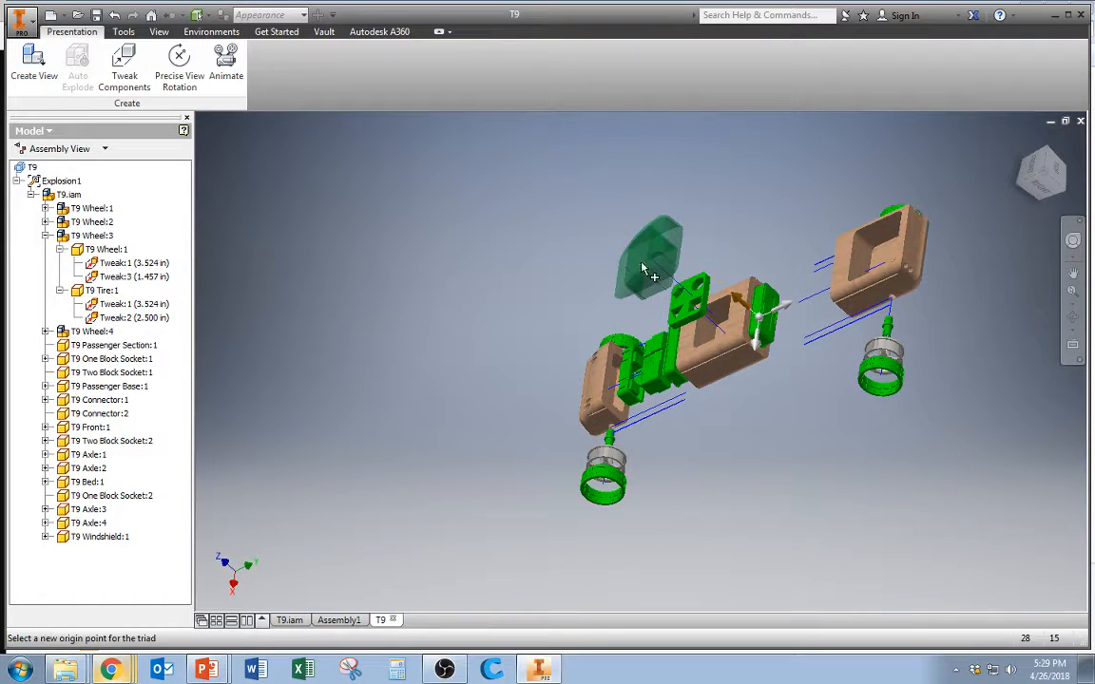
click(771, 323)
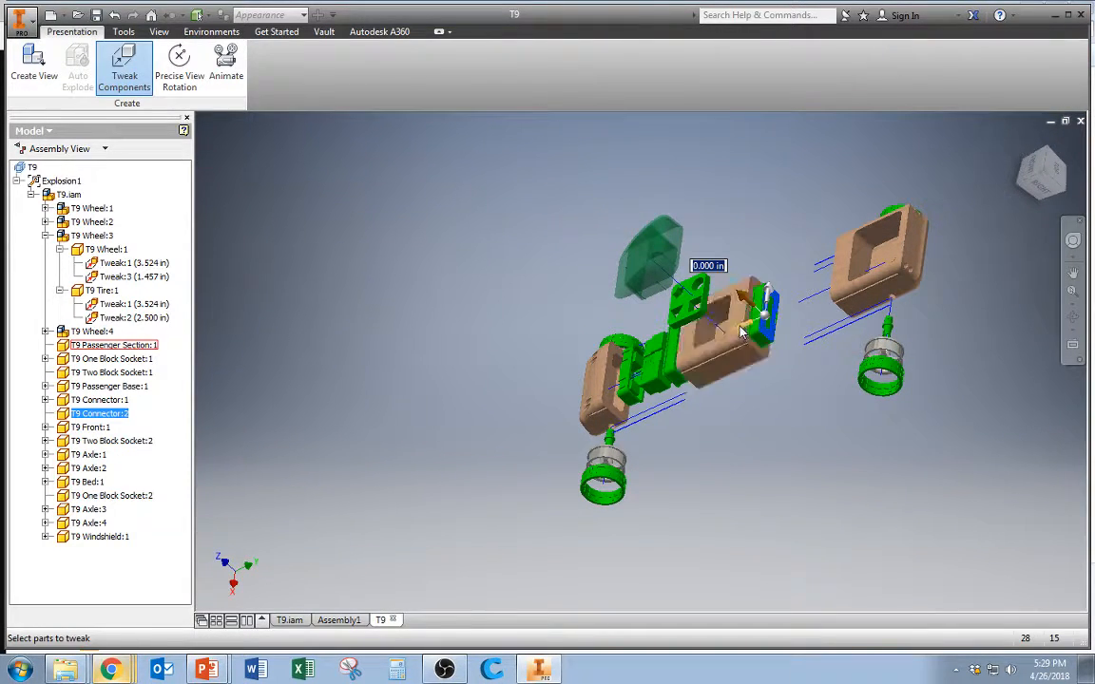
drag(742, 330, 760, 342)
key(Escape)
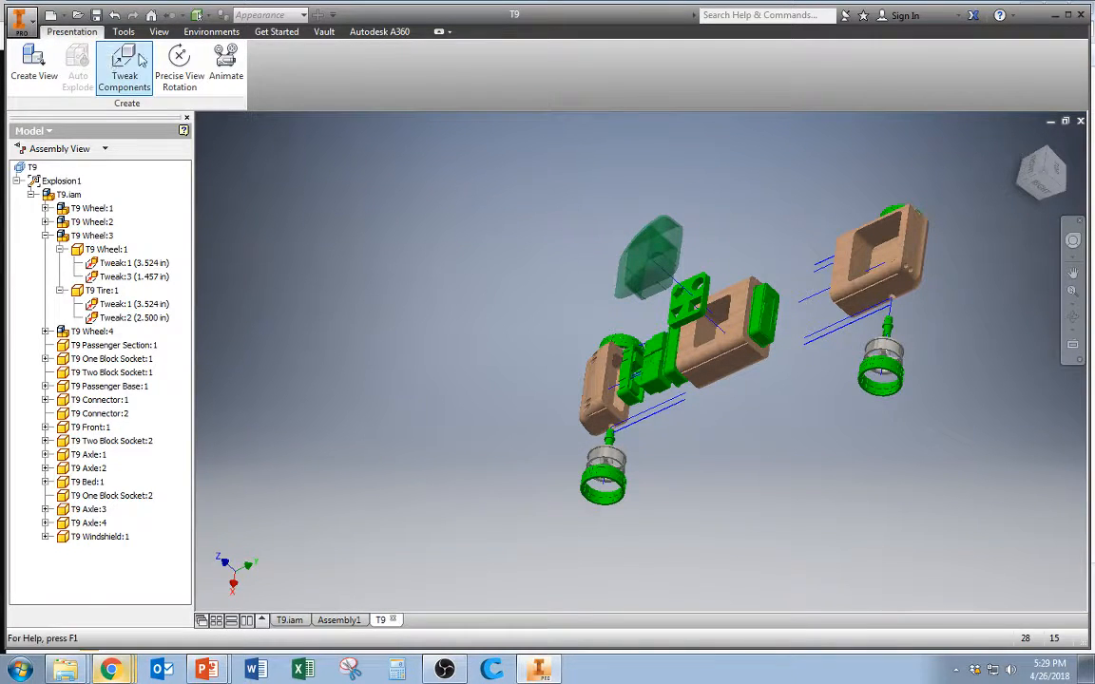
Tweak T9 One Block Socket:2 backward from the rear of the passenger section to just ahead of the bed.
click(133, 69)
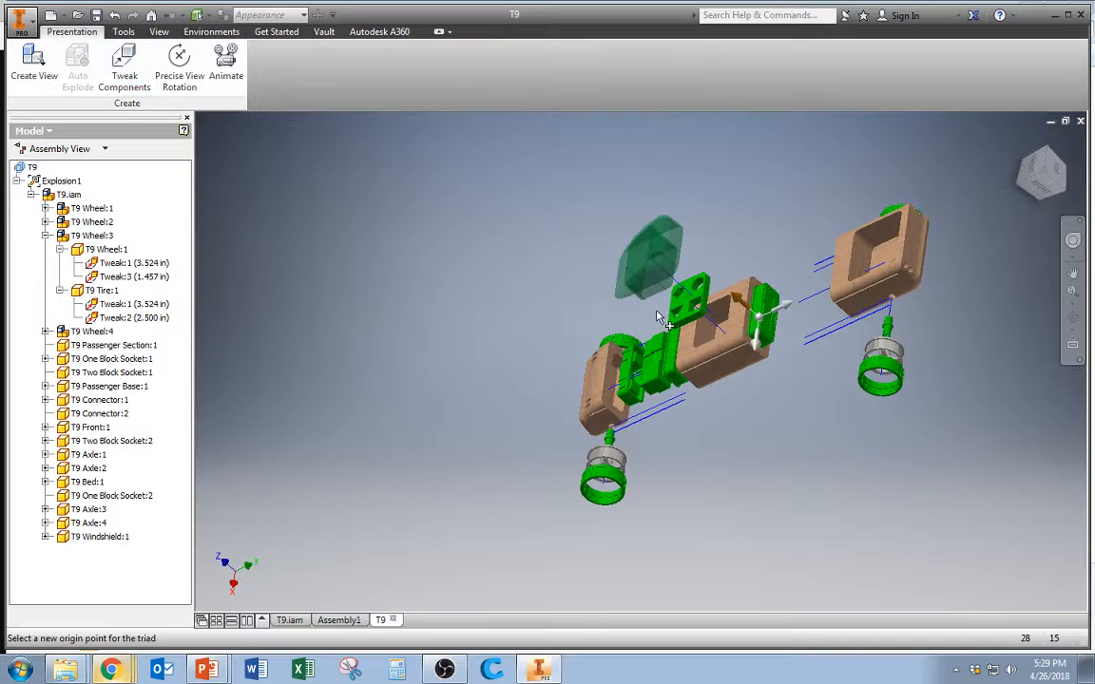
scroll(724, 302, up, 5)
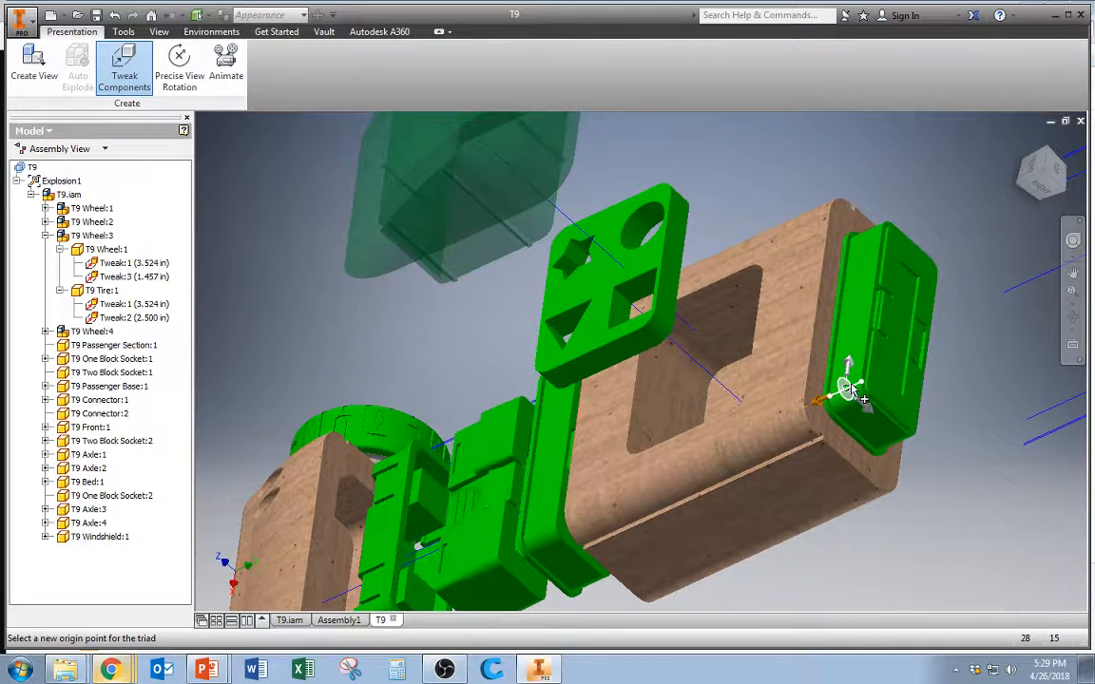
click(866, 394)
scroll(846, 446, down, 3)
drag(849, 432, 941, 381)
click(823, 383)
Tweak T9 Connector:2 by -1.909 in, out of the passenger section's rear opening toward the separated one block socket.
click(124, 66)
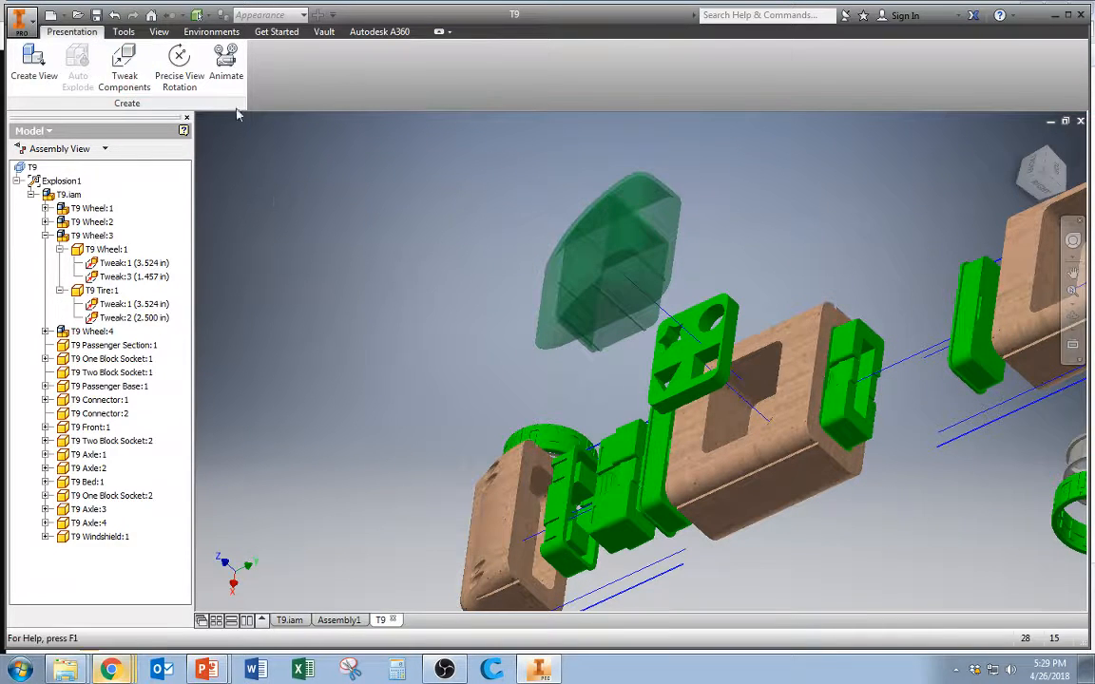
click(836, 415)
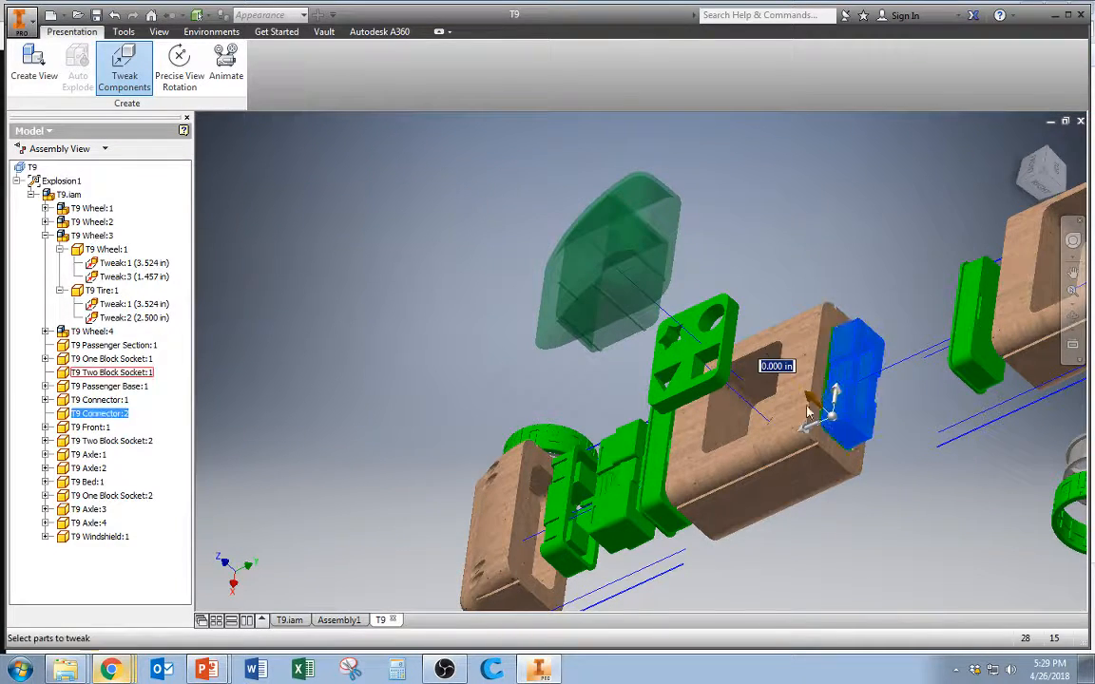
drag(814, 425, 906, 397)
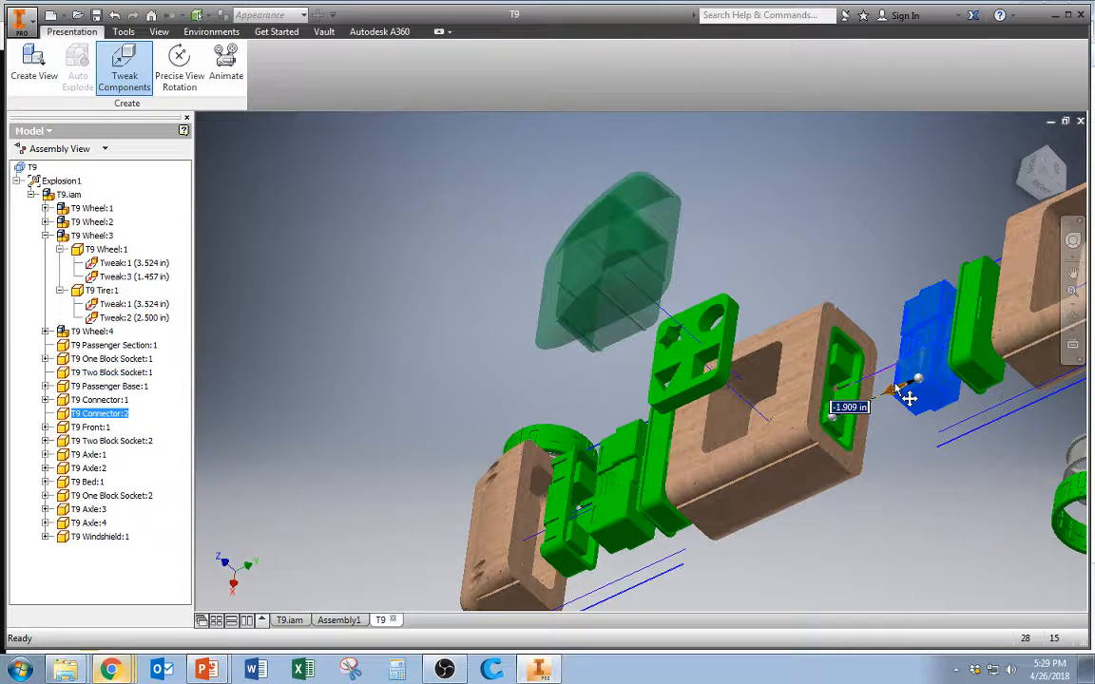
key(Return)
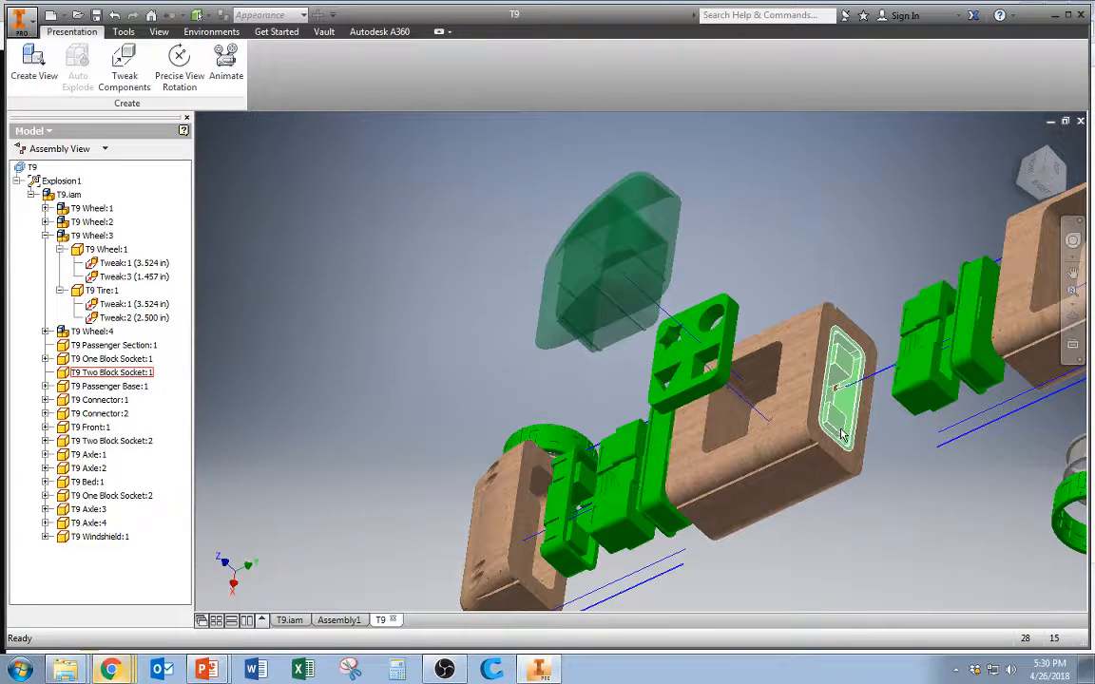
Tweak T9 Two Block Socket:1 backward by 1.063 in, out of the passenger section toward the separated connector.
click(833, 427)
click(131, 69)
click(830, 410)
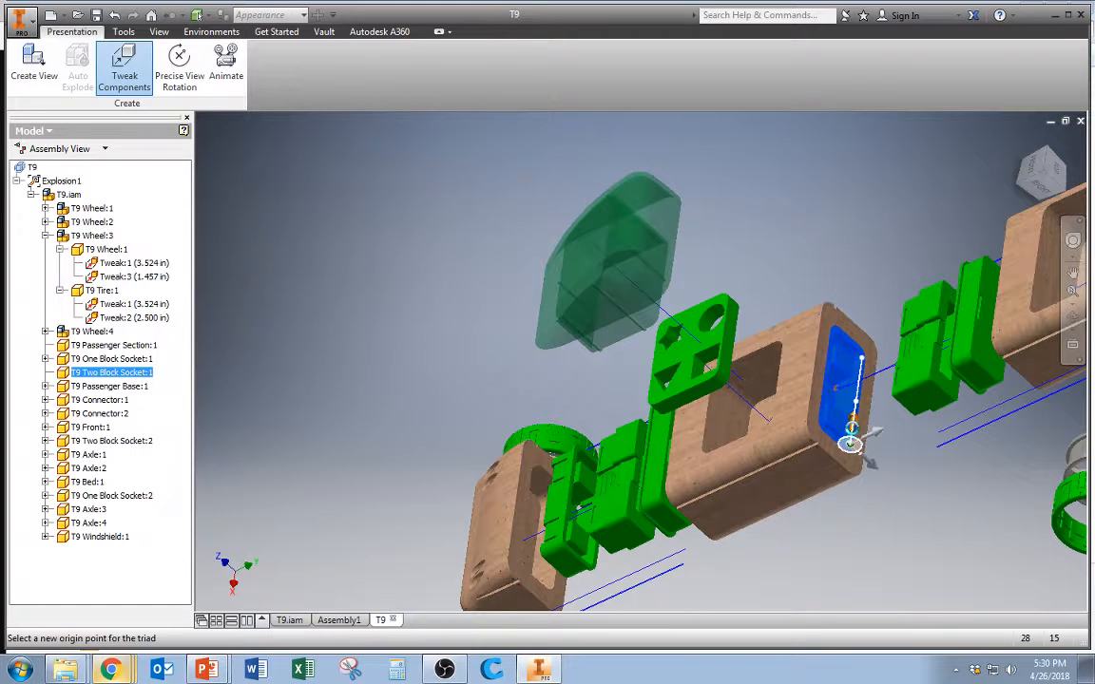
drag(854, 409, 919, 403)
key(Return)
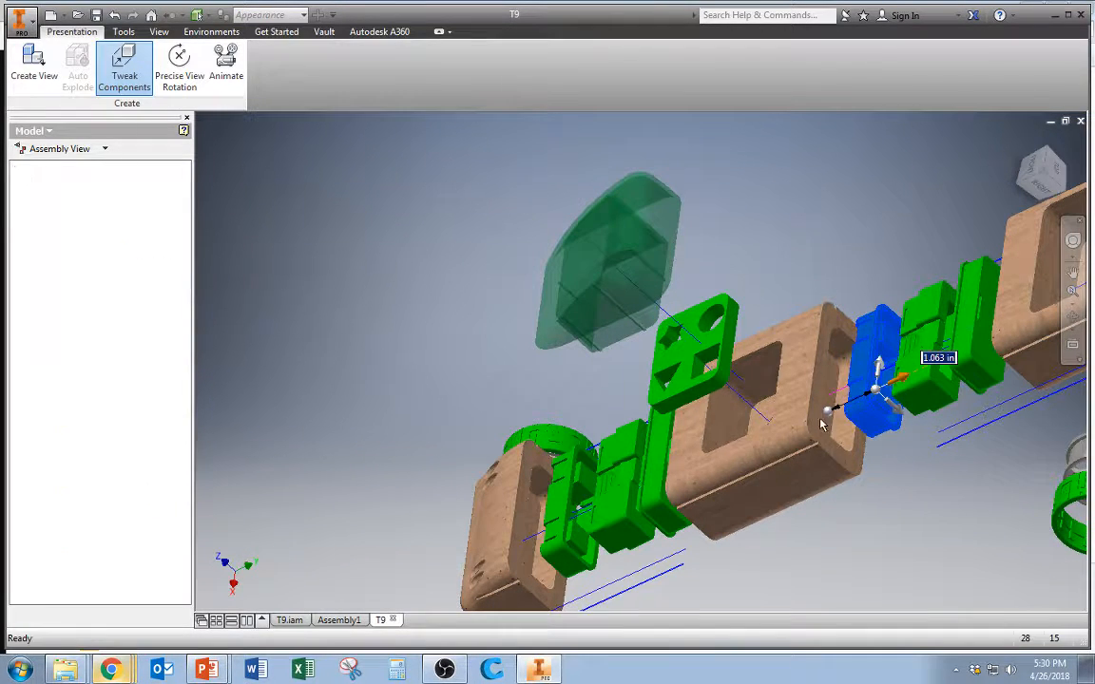
Orient the exploded car to an isometric view showing the front and exploded wheels, and centre it for review.
click(1024, 186)
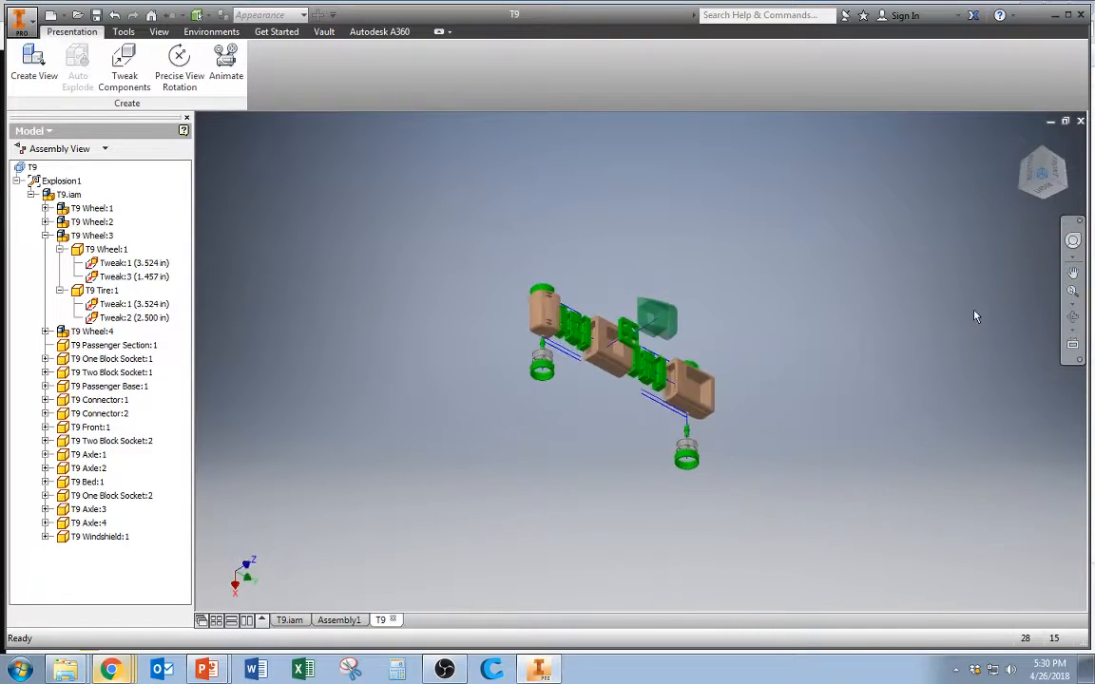
scroll(928, 359, down, 3)
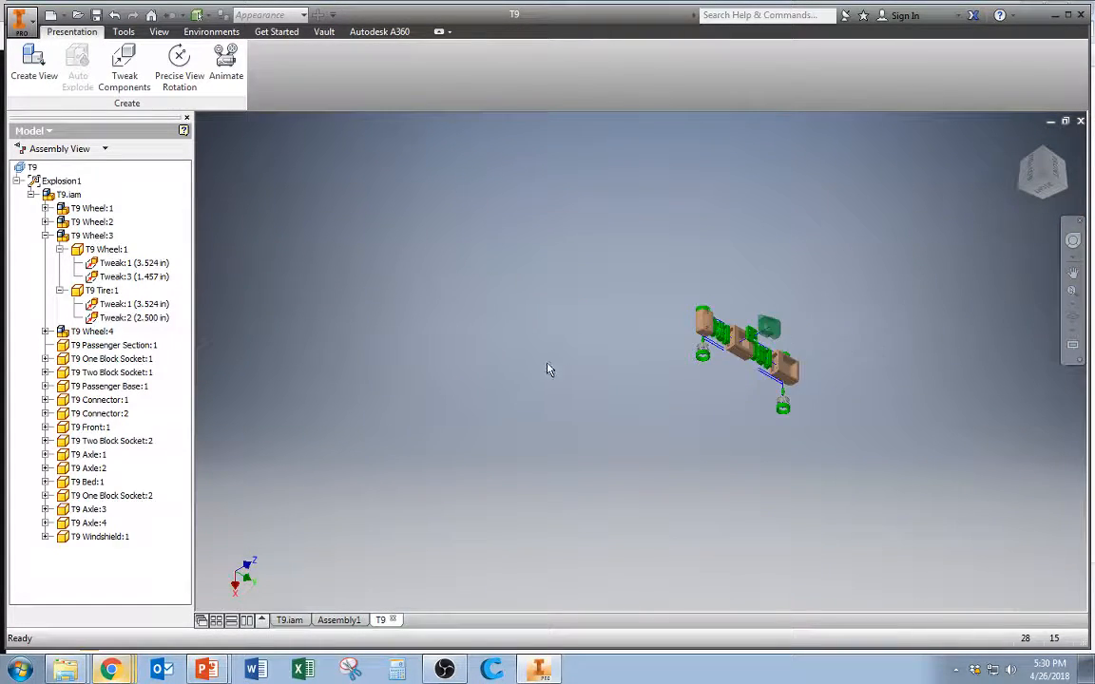
shift+middle_drag(547, 369, 418, 267)
middle_drag(574, 370, 770, 432)
click(1054, 171)
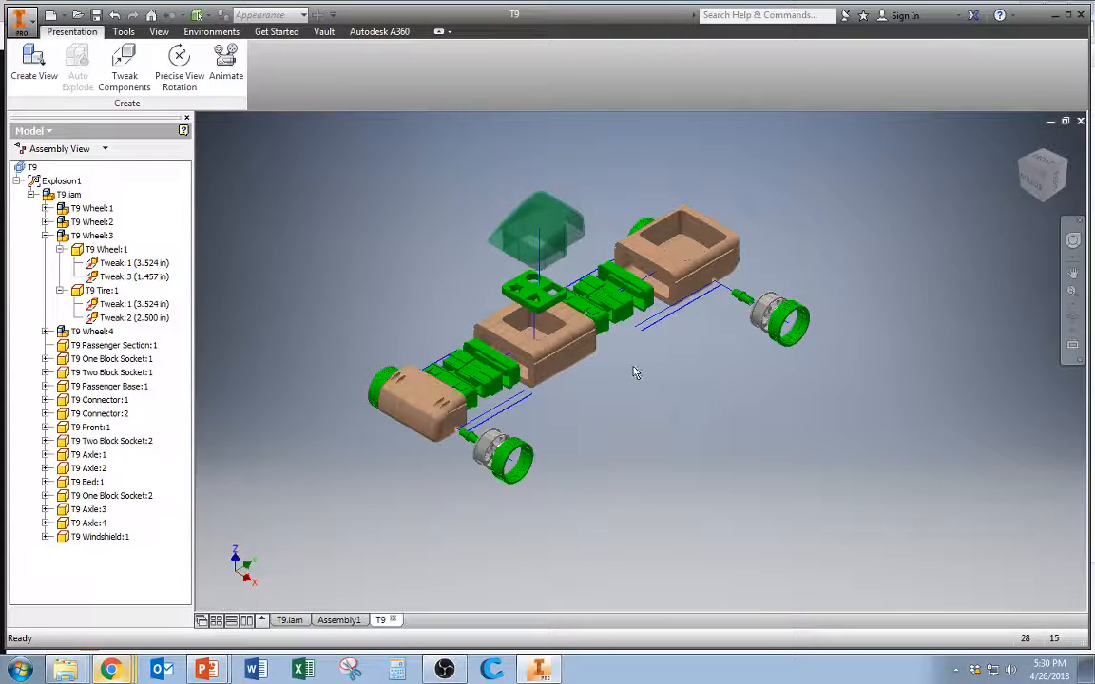
middle_drag(636, 371, 677, 378)
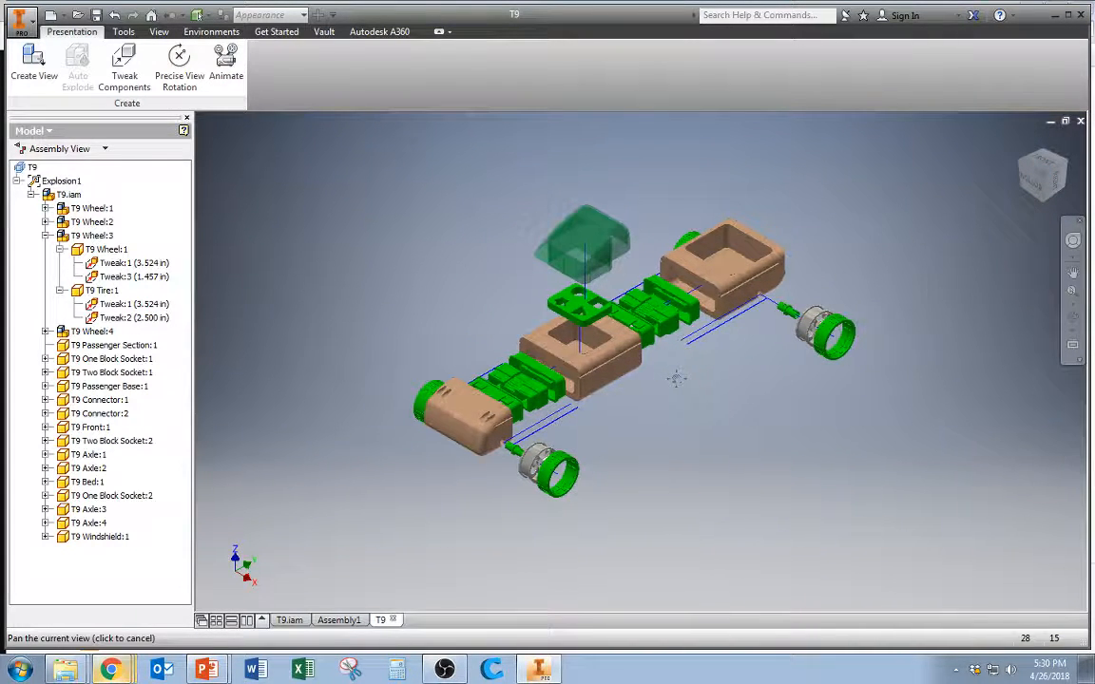